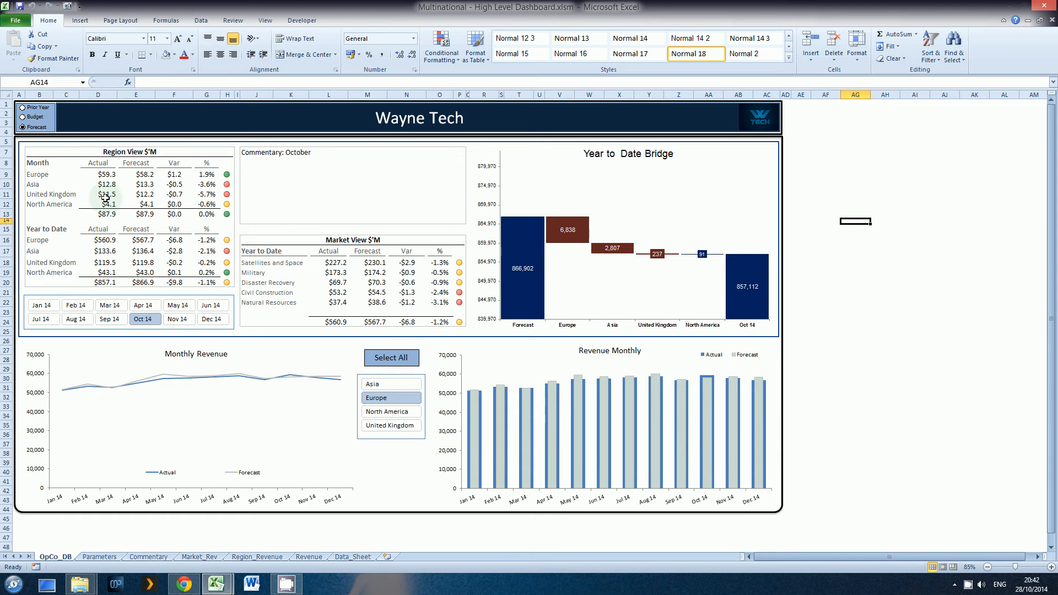
Show Dec 14 for all regions on the dashboard and inspect Europe's monthly actual, forecast and variance cells
{"action": "left_click", "coordinate": [213, 321]}
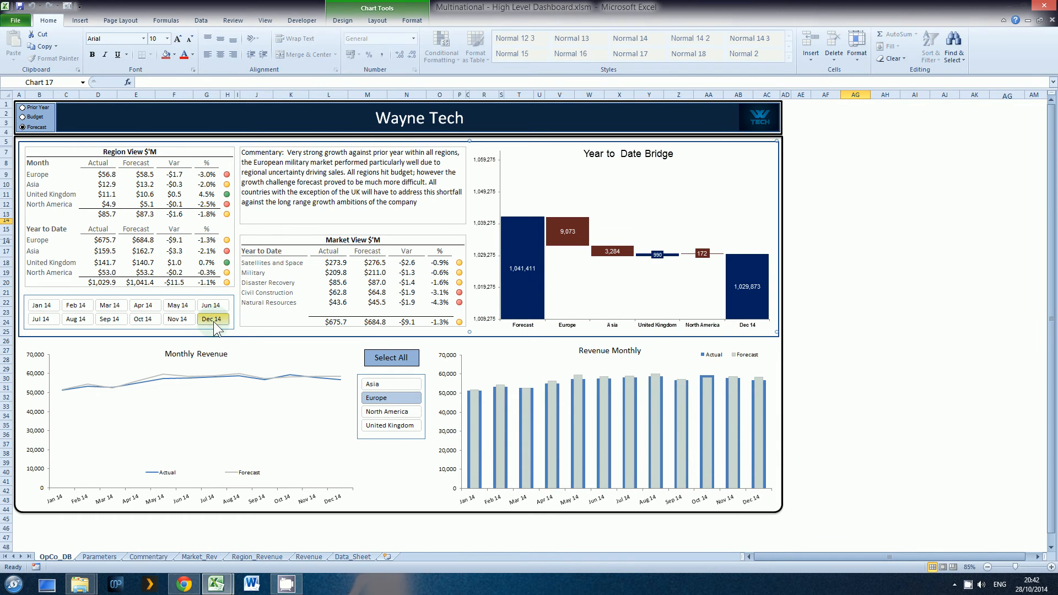
{"action": "left_click", "coordinate": [395, 358]}
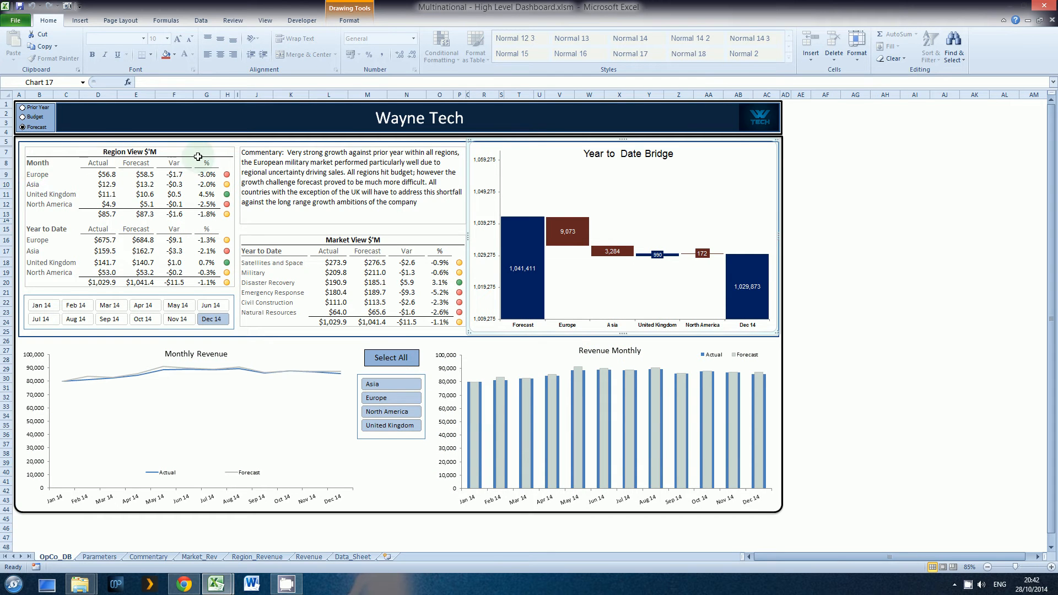
{"action": "left_click", "coordinate": [107, 175]}
{"action": "left_click", "coordinate": [138, 175]}
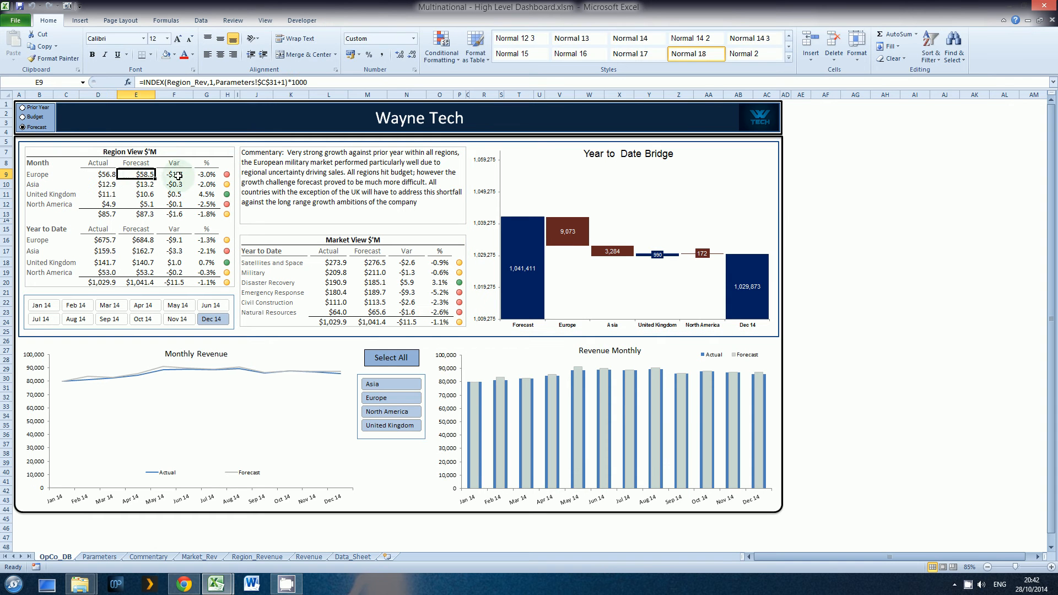
{"action": "left_click", "coordinate": [178, 176]}
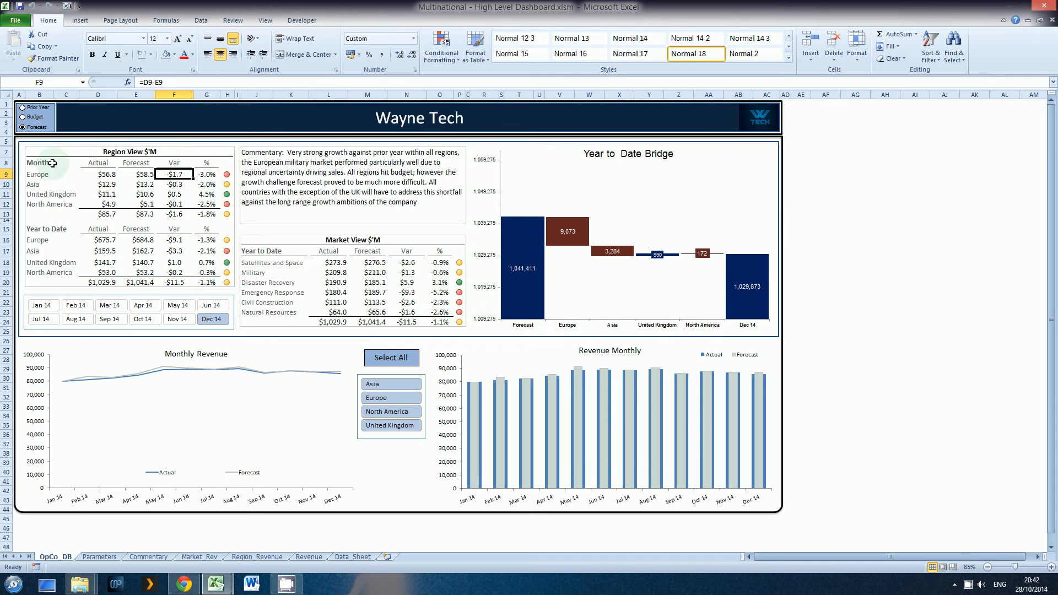
Review the dashboard for Nov 14, Oct 14, Sep 14 and Aug 14, and return to Dec 14
{"action": "left_click", "coordinate": [178, 319]}
{"action": "left_click", "coordinate": [141, 319]}
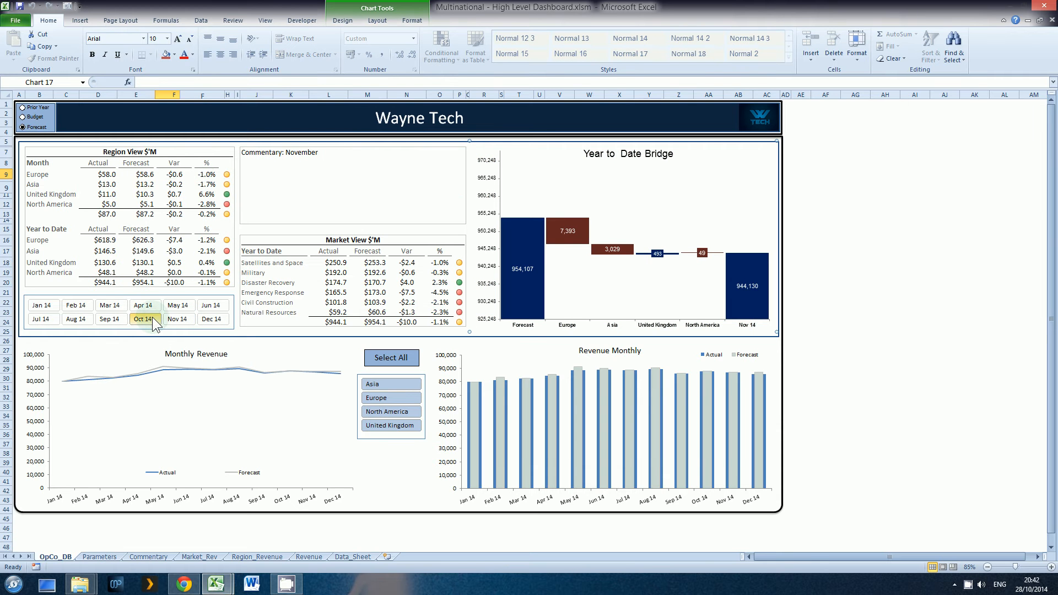
{"action": "left_click", "coordinate": [110, 319]}
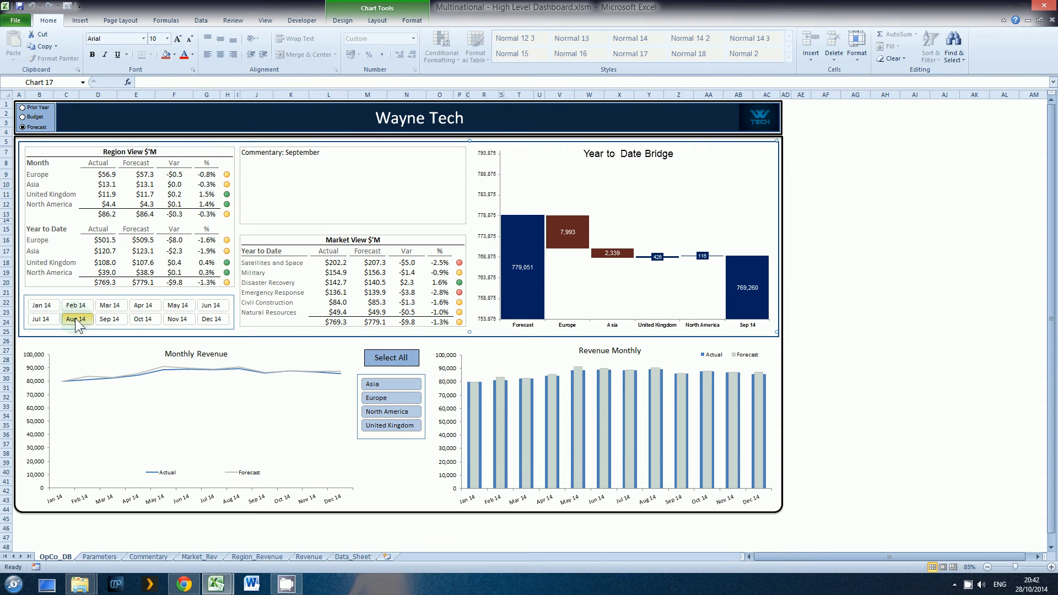
{"action": "left_click", "coordinate": [75, 319]}
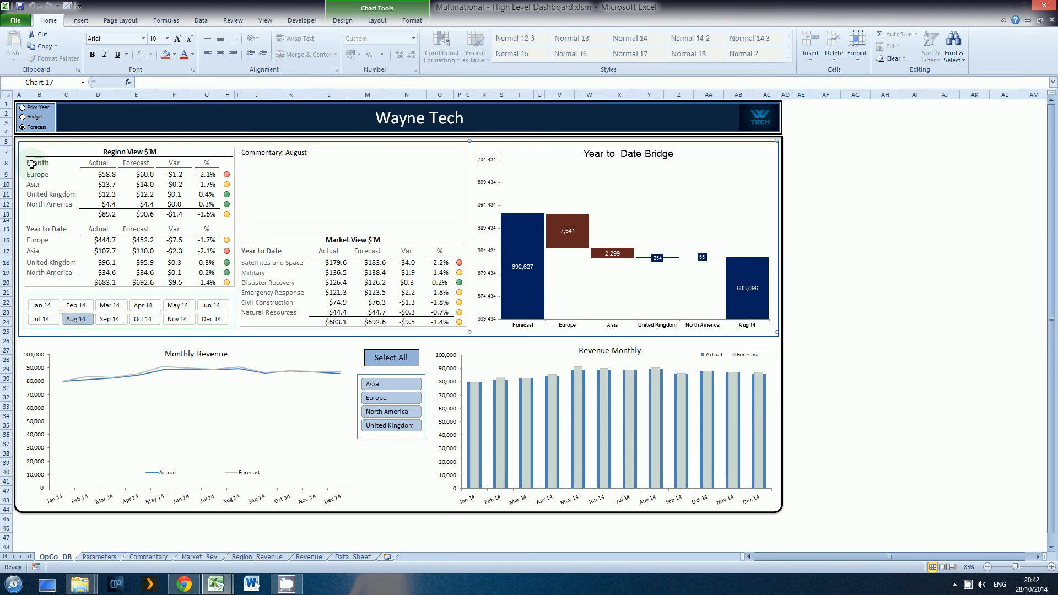
{"action": "left_click", "coordinate": [216, 321]}
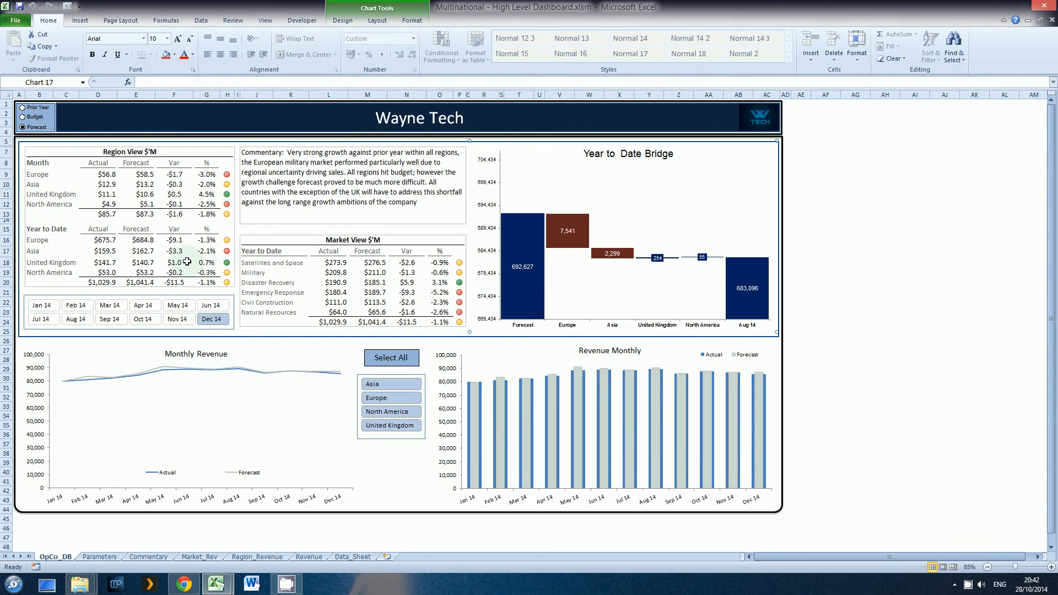
Compare actuals with Budget and Prior Year, checking Nov 14, Oct 14 and Sep 14 against Prior Year before returning to Dec 14
{"action": "left_click", "coordinate": [32, 118]}
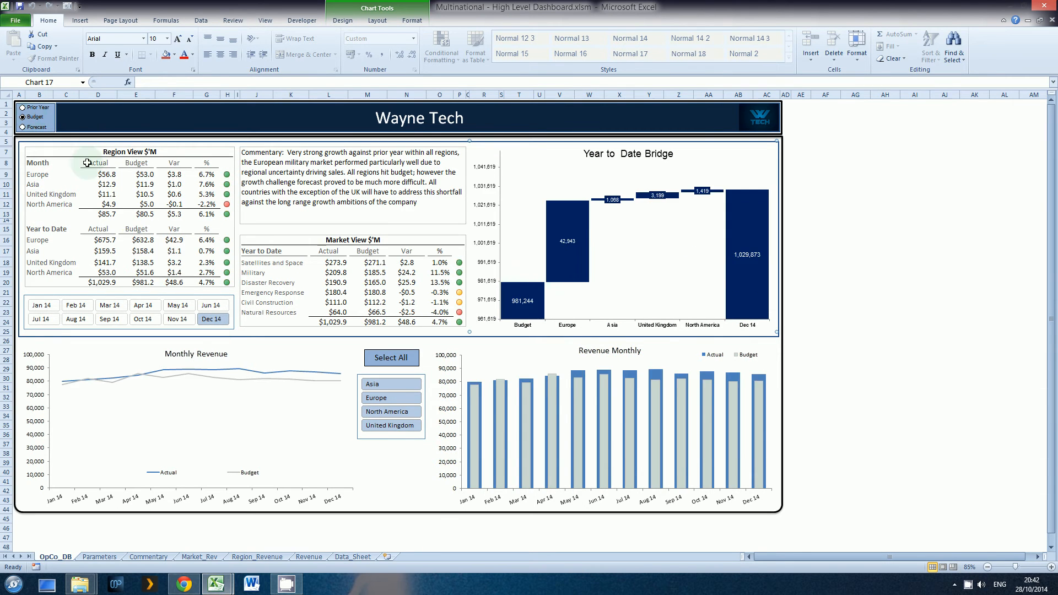
{"action": "left_click", "coordinate": [41, 110]}
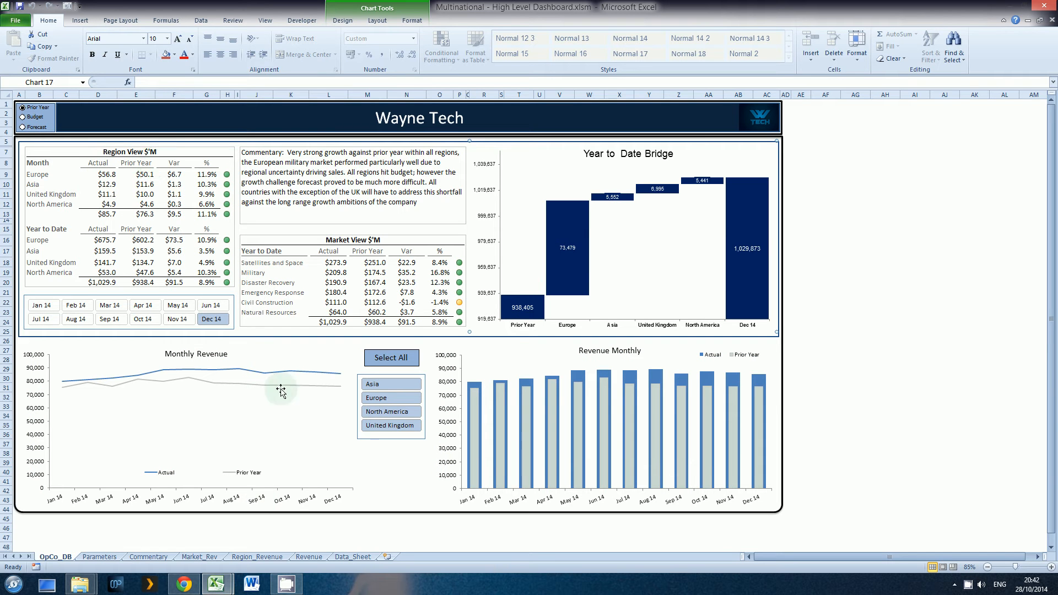
{"action": "left_click", "coordinate": [182, 322]}
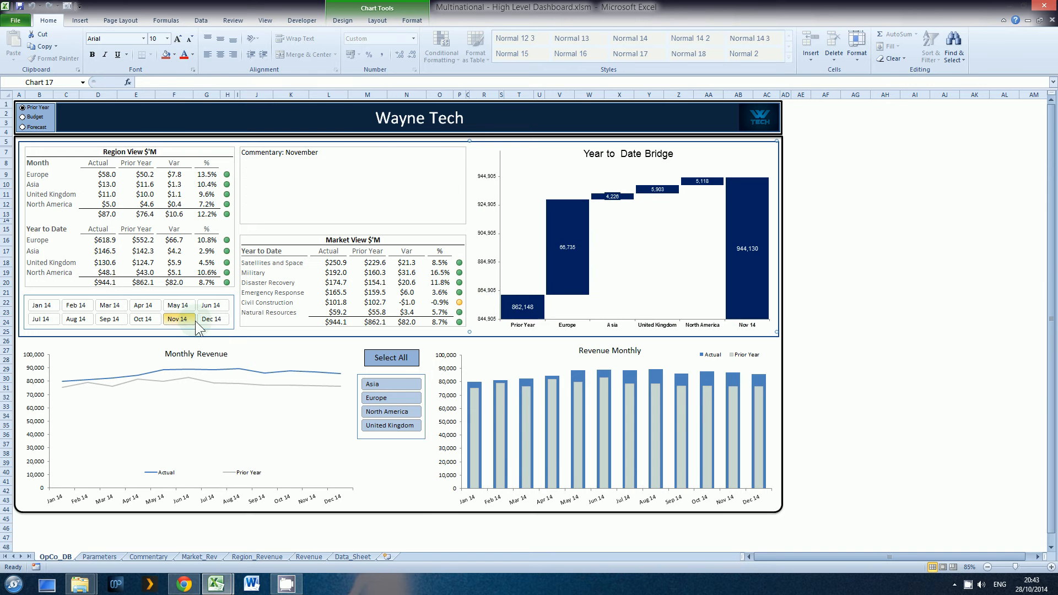
{"action": "left_click", "coordinate": [143, 319]}
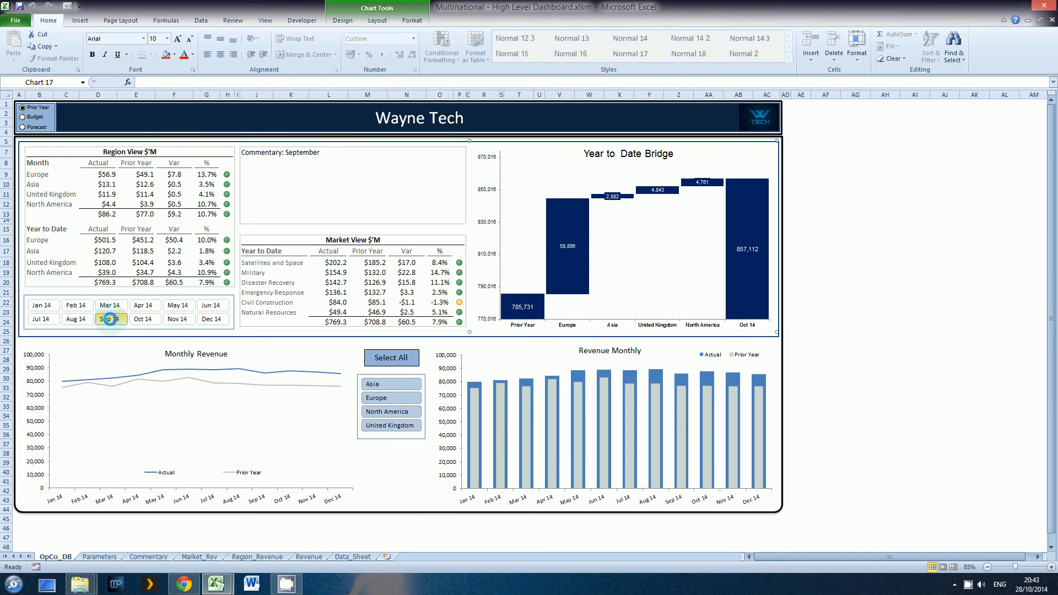
{"action": "left_click", "coordinate": [217, 319]}
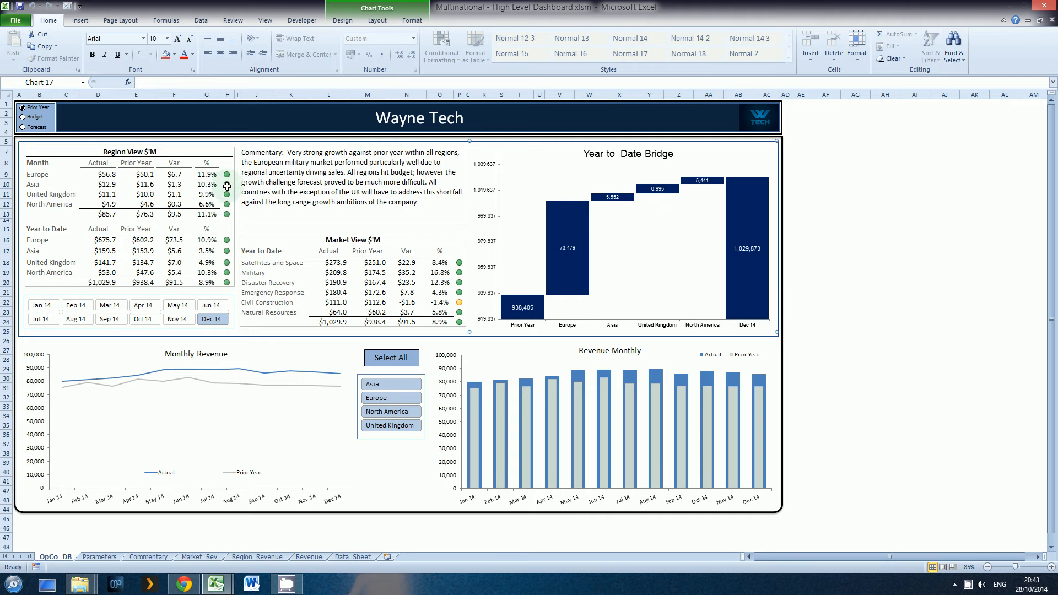
Compare the December variance indicators and the year-to-date bridge against Budget and Prior Year
{"action": "left_click", "coordinate": [33, 119]}
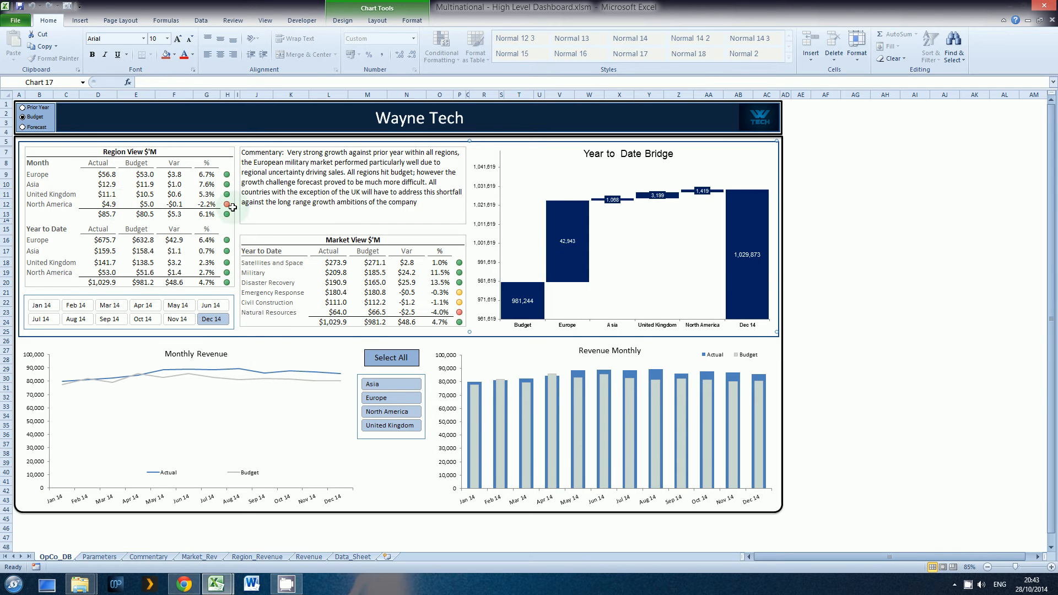
{"action": "left_click", "coordinate": [34, 107]}
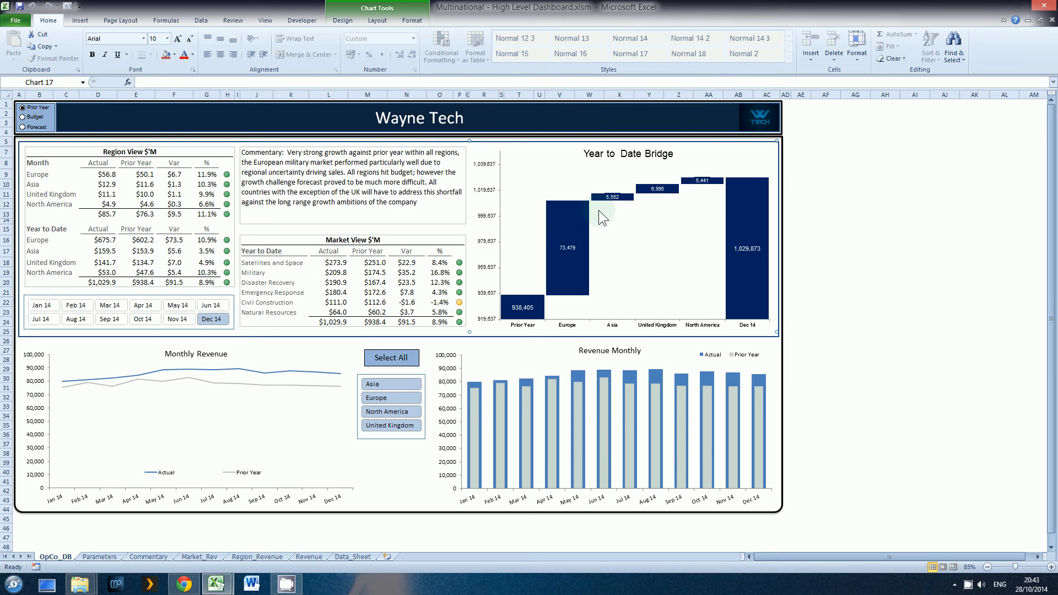
{"action": "mouse_move", "coordinate": [598, 211]}
Filter the dashboard to Oct 14 and cycle the comparison through Budget and Forecast, ending on Prior Year
{"action": "left_click", "coordinate": [178, 319]}
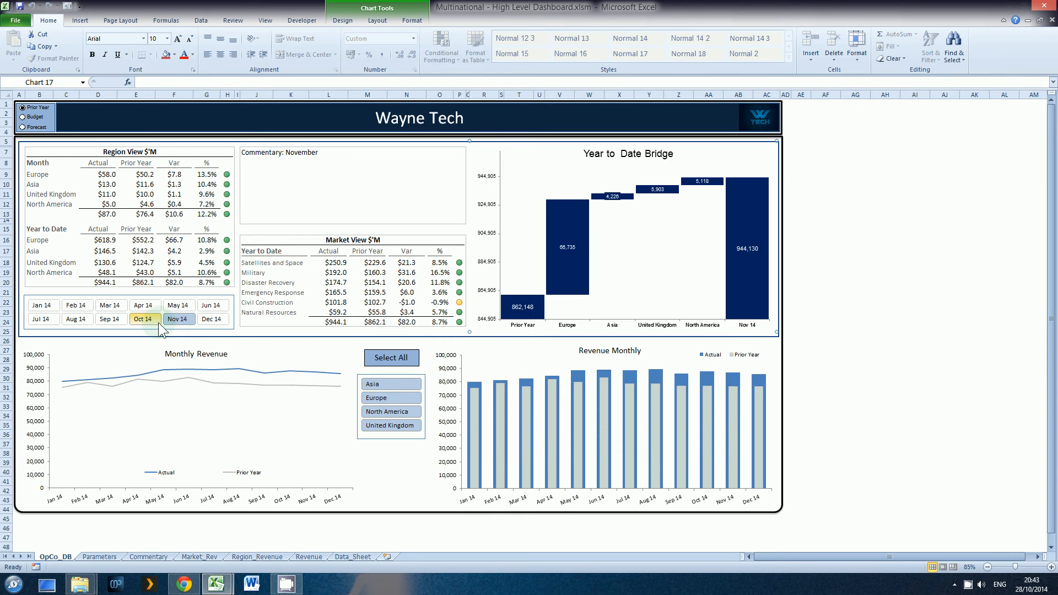
{"action": "left_click", "coordinate": [157, 321]}
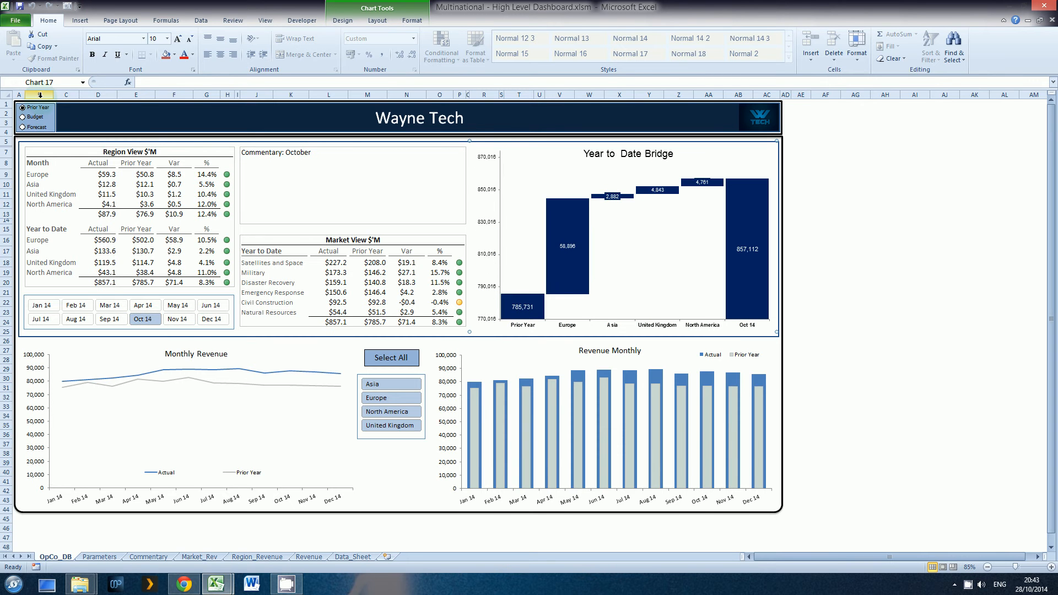
{"action": "left_click", "coordinate": [34, 117]}
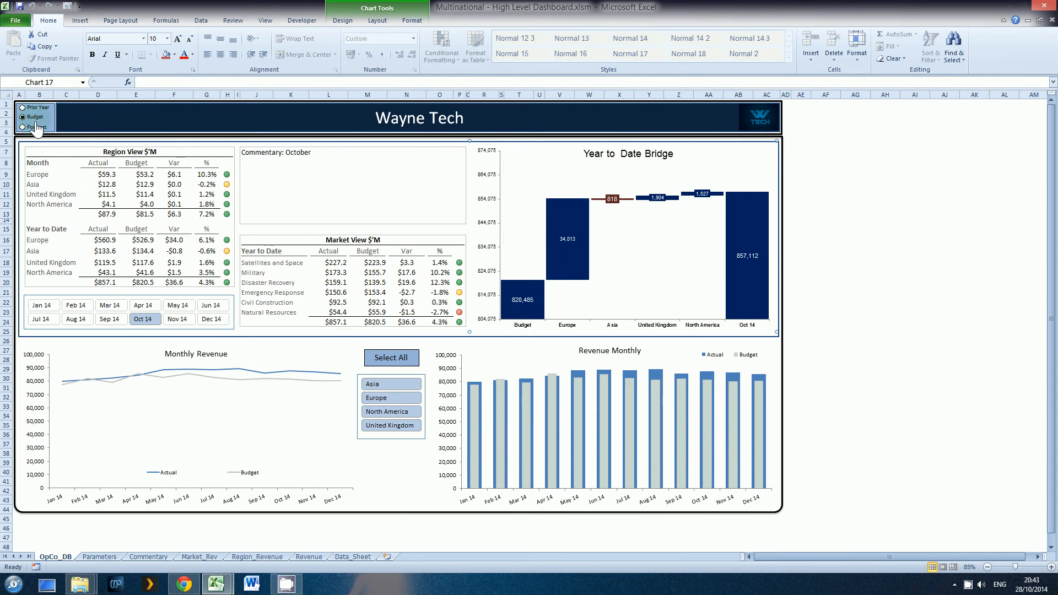
{"action": "left_click", "coordinate": [36, 127]}
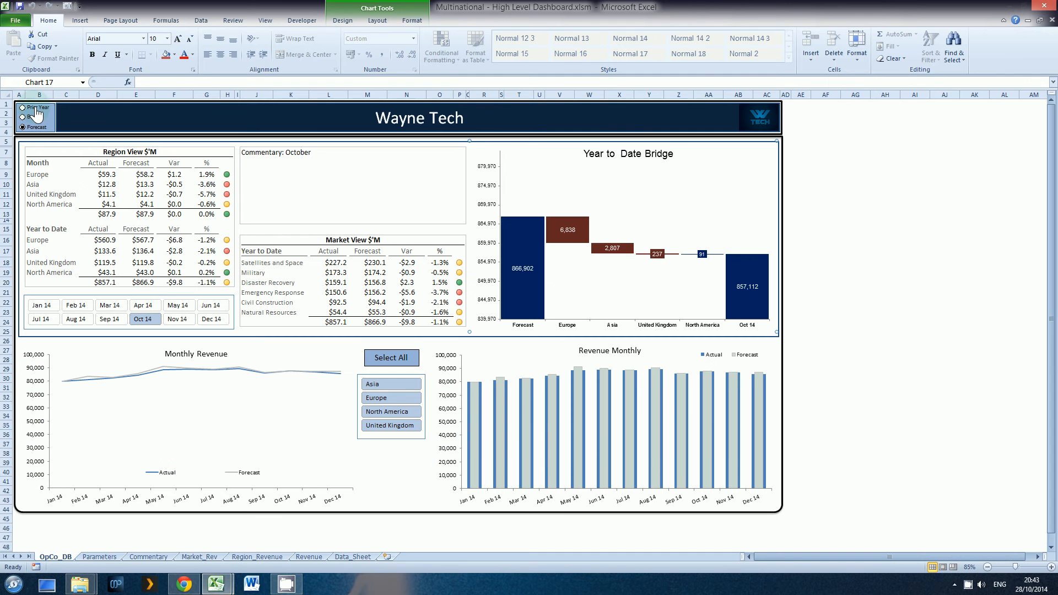
{"action": "left_click", "coordinate": [36, 109]}
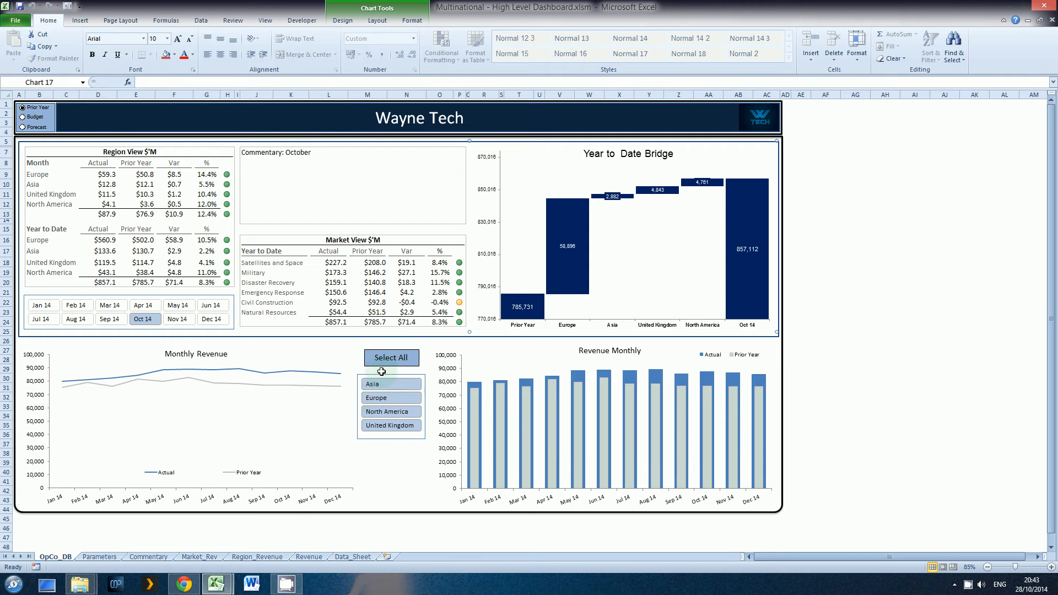
Review the market view and revenue charts for United Kingdom, North America, Europe and Asia individually, and restore all regions
{"action": "left_click", "coordinate": [399, 426]}
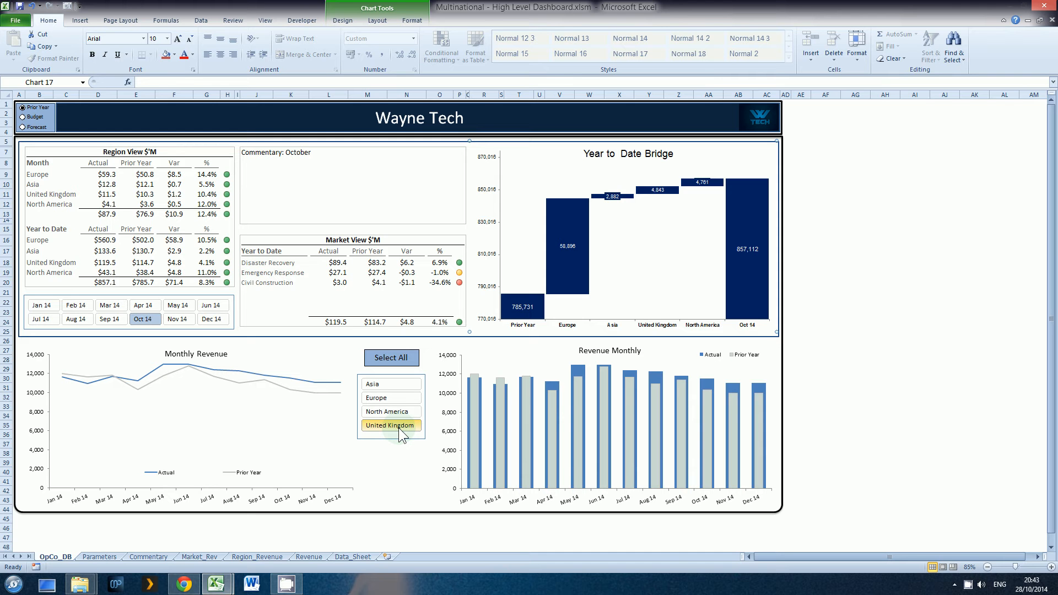
{"action": "left_click", "coordinate": [398, 413]}
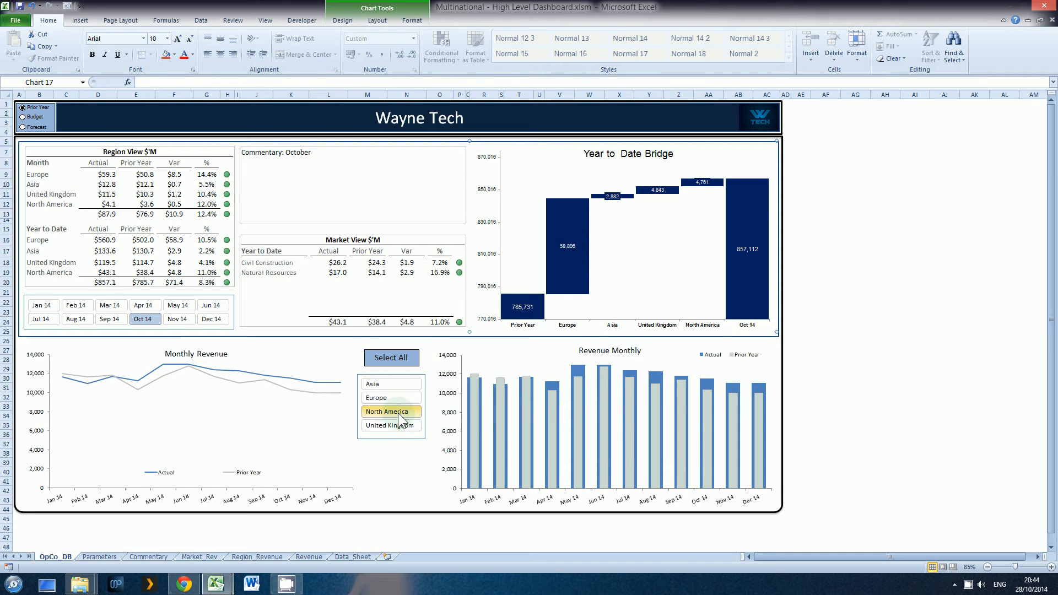
{"action": "left_click", "coordinate": [398, 396]}
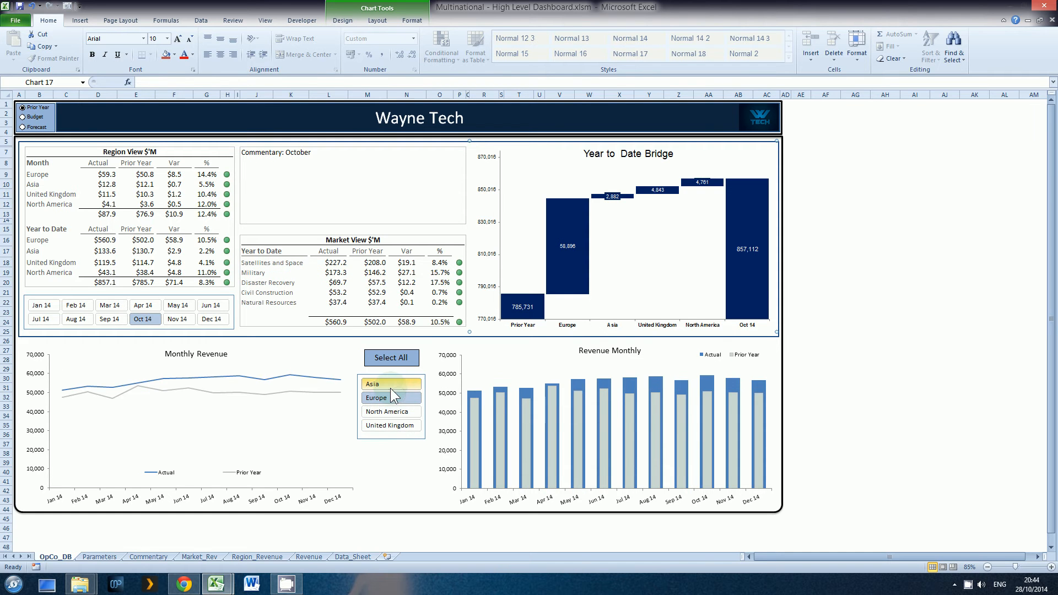
{"action": "left_click", "coordinate": [389, 383]}
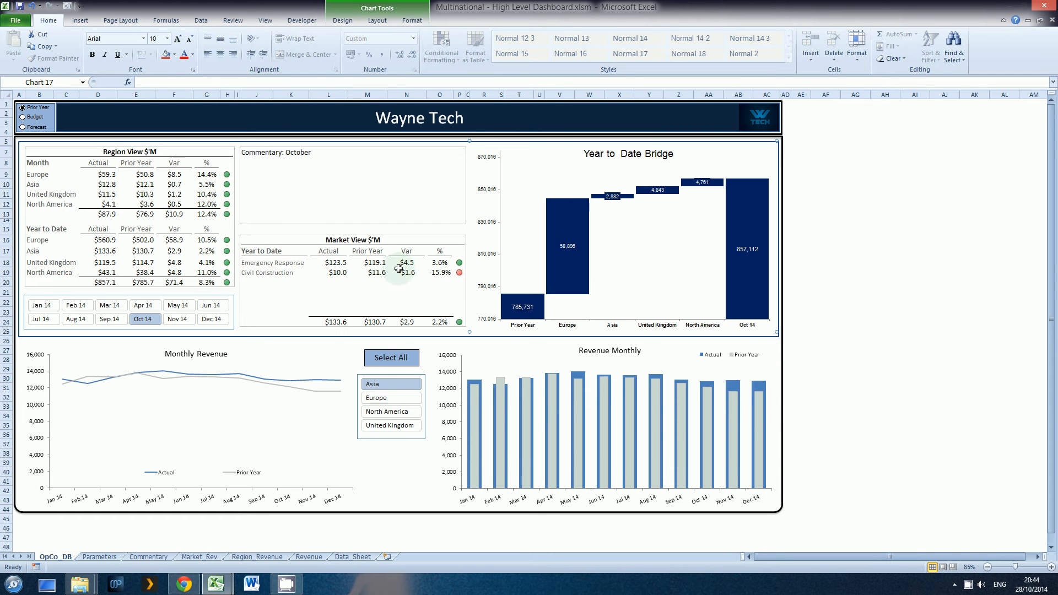
{"action": "left_click", "coordinate": [391, 358]}
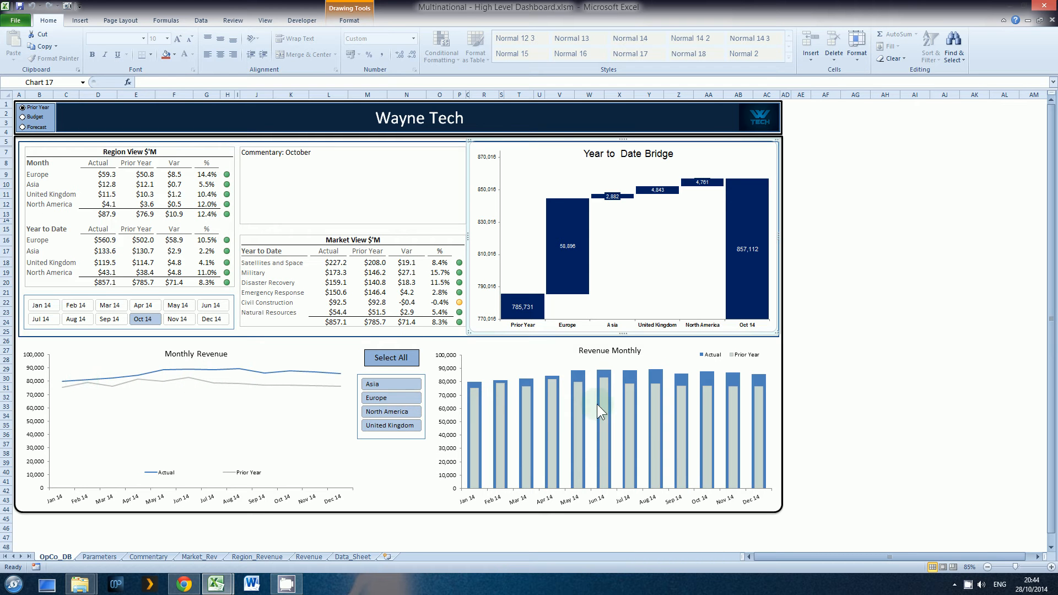
Examine the monthly revenue charts for all regions and for United Kingdom alone, and reselect all regions
{"action": "mouse_move", "coordinate": [598, 406]}
{"action": "mouse_move", "coordinate": [466, 408]}
{"action": "left_click", "coordinate": [374, 424]}
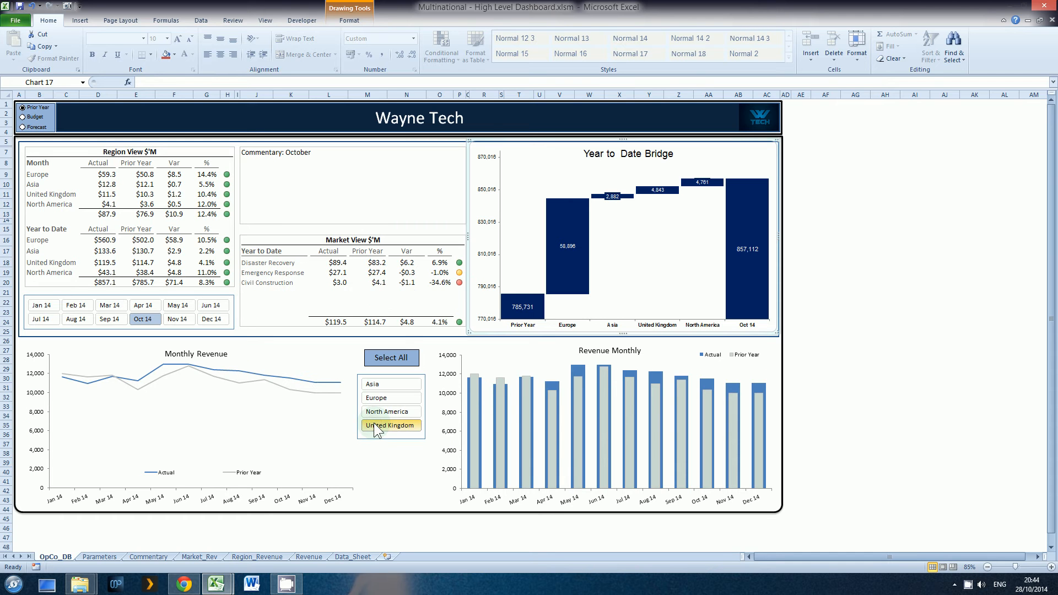
{"action": "mouse_move", "coordinate": [482, 379]}
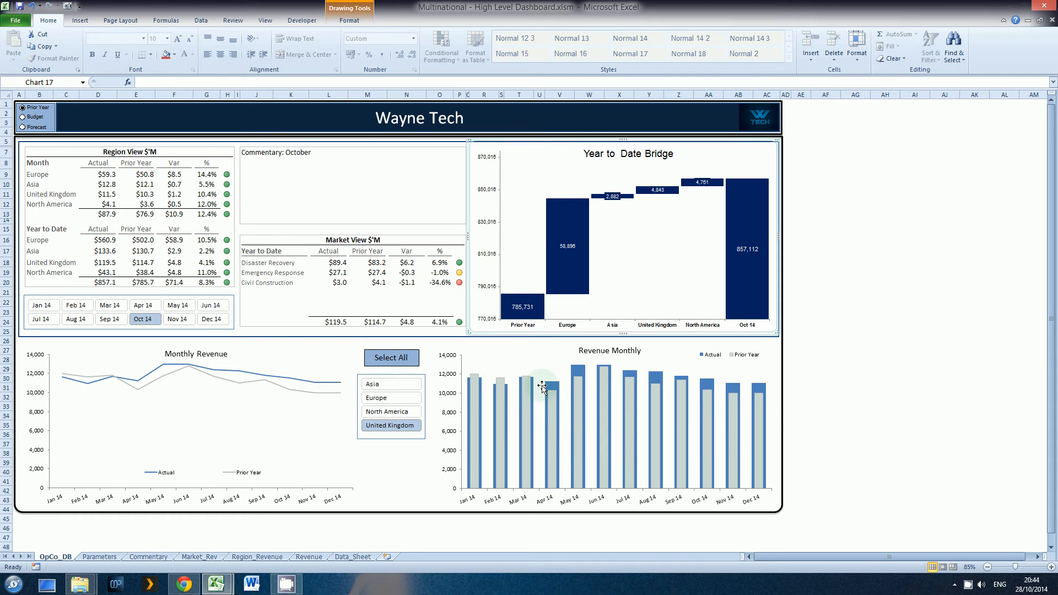
{"action": "left_click", "coordinate": [391, 362]}
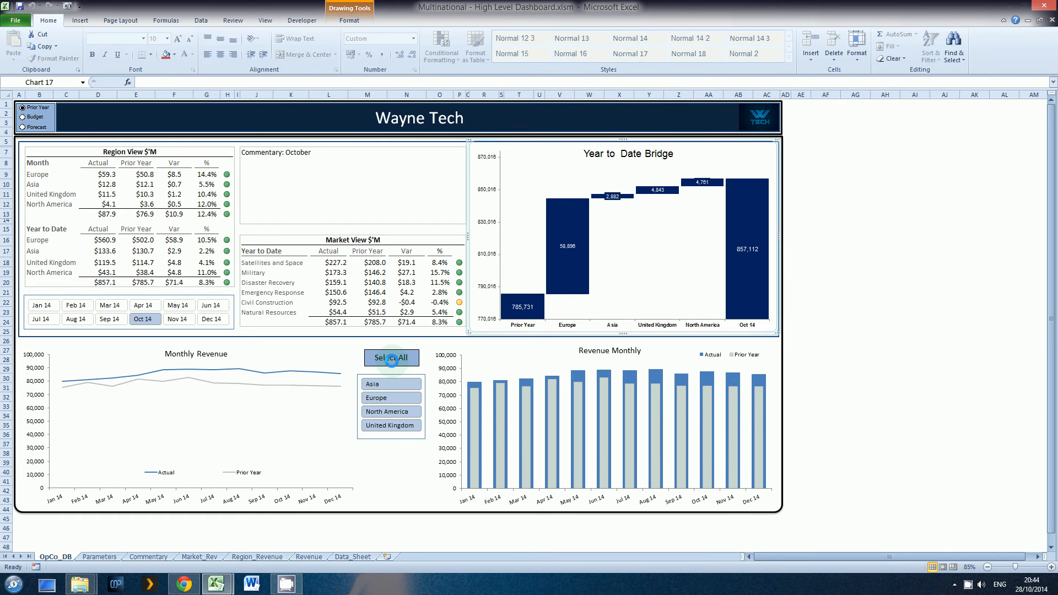
Look through the Parameters, Commentary, Market_Rev, Region_Revenue, Revenue and Data_Sheet worksheets, and return to the OpCo_DB dashboard
{"action": "left_click", "coordinate": [101, 557]}
{"action": "left_click", "coordinate": [157, 556]}
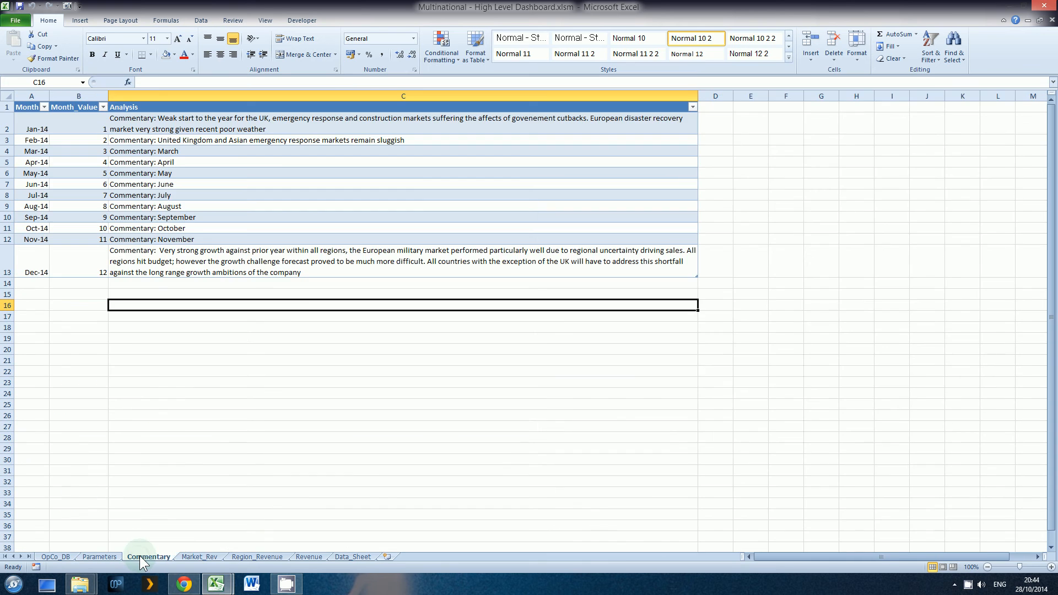
{"action": "left_click", "coordinate": [200, 557]}
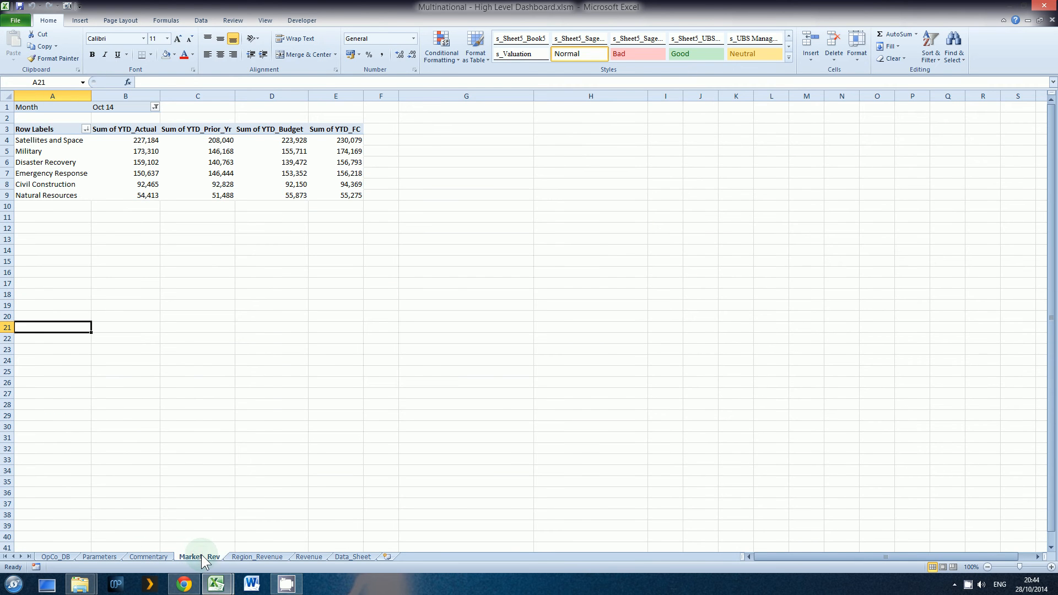
{"action": "left_click", "coordinate": [239, 556]}
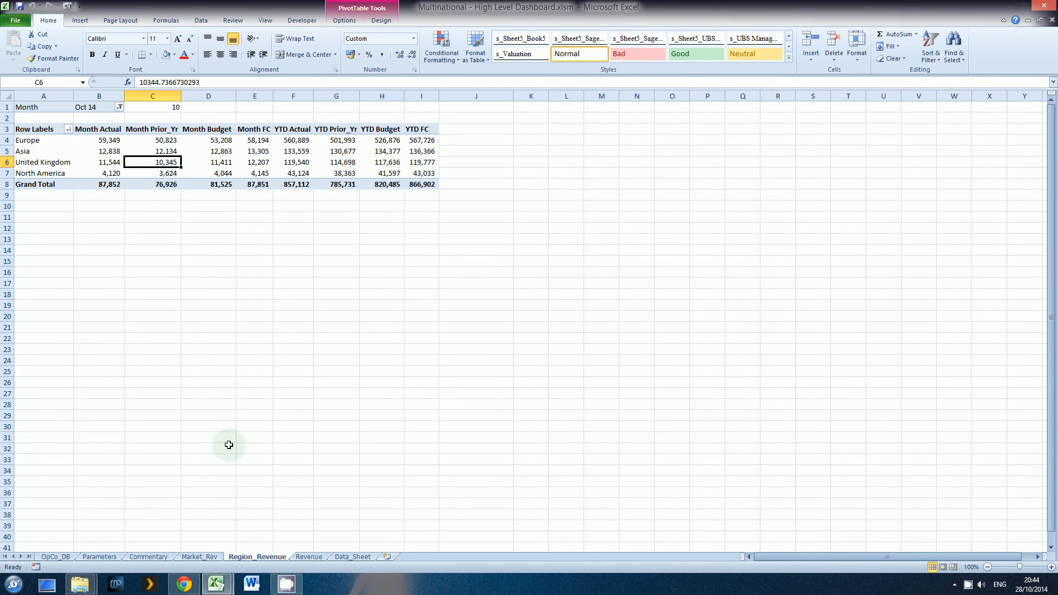
{"action": "left_click", "coordinate": [320, 557]}
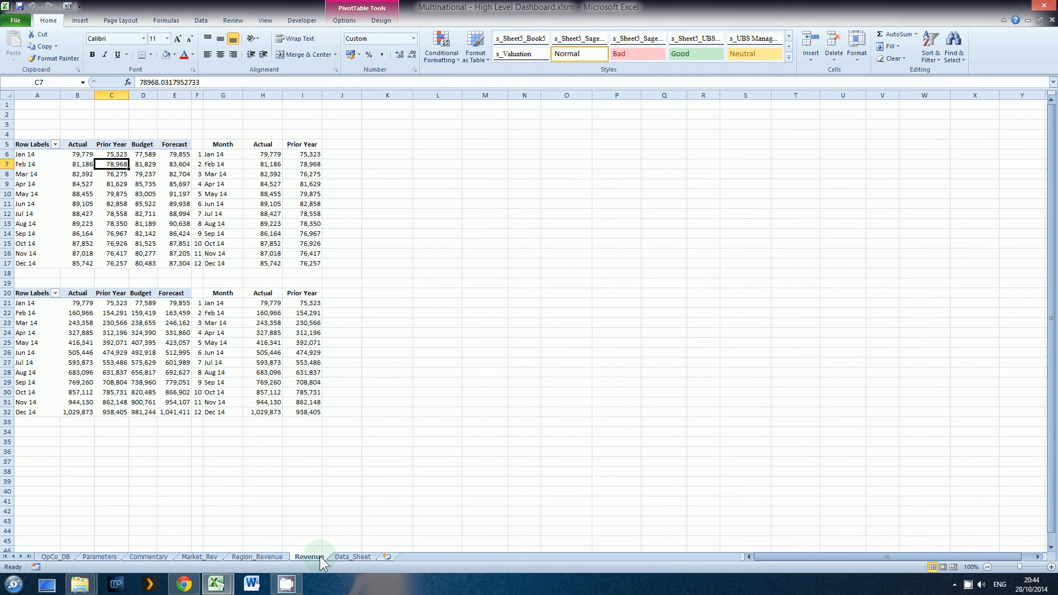
{"action": "left_click", "coordinate": [350, 557]}
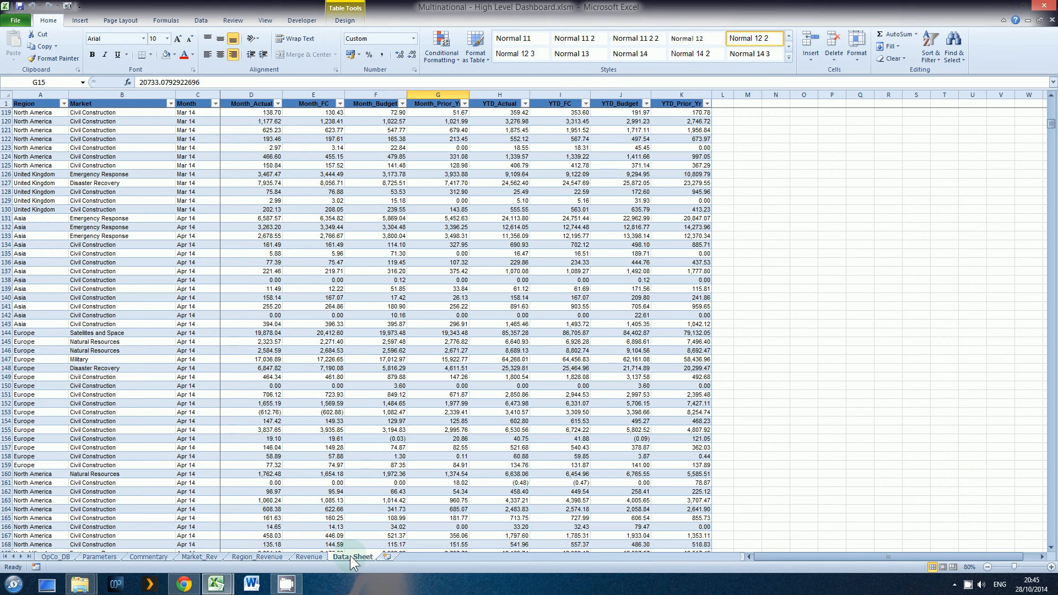
{"action": "left_click", "coordinate": [54, 557]}
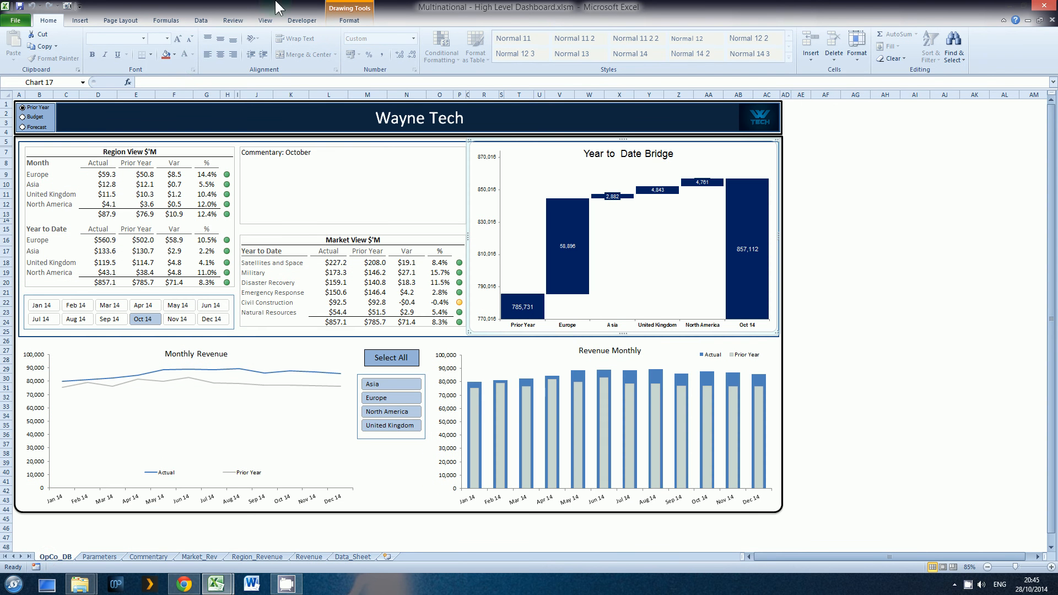
Open the Visual Basic editor and review the Scale_Chart and Select_All_Countries macros and the code behind the worksheets, including Region_Revenue
{"action": "left_click", "coordinate": [299, 20]}
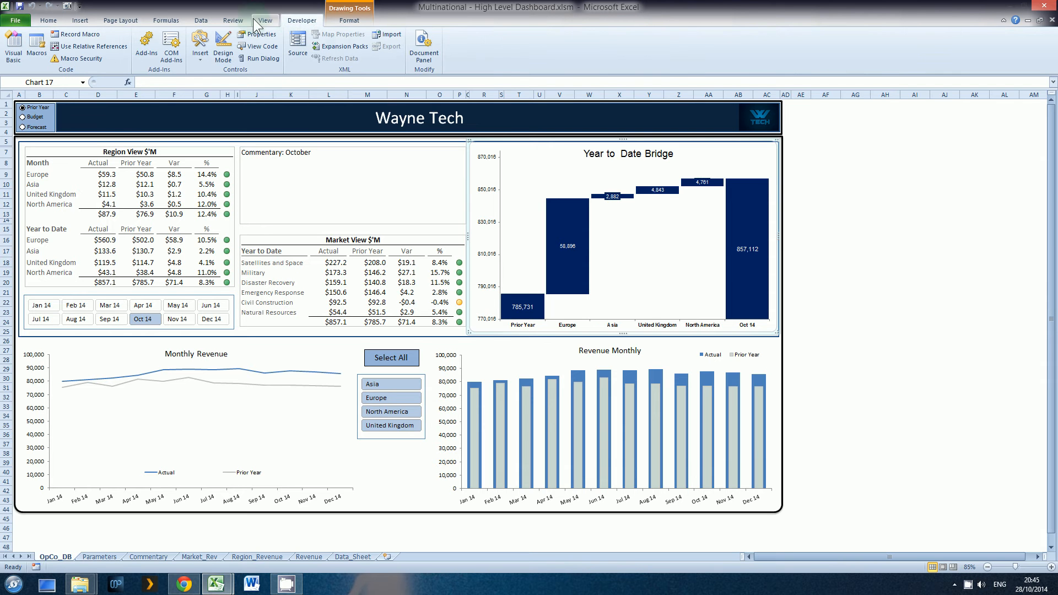
{"action": "left_click", "coordinate": [13, 50]}
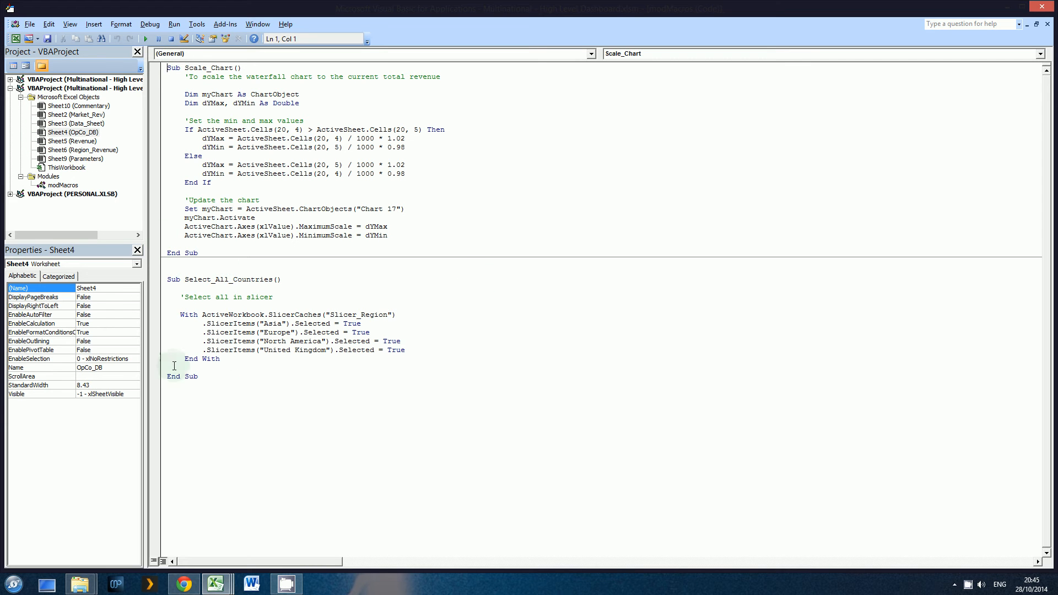
{"action": "double_click", "coordinate": [91, 132]}
{"action": "double_click", "coordinate": [91, 133]}
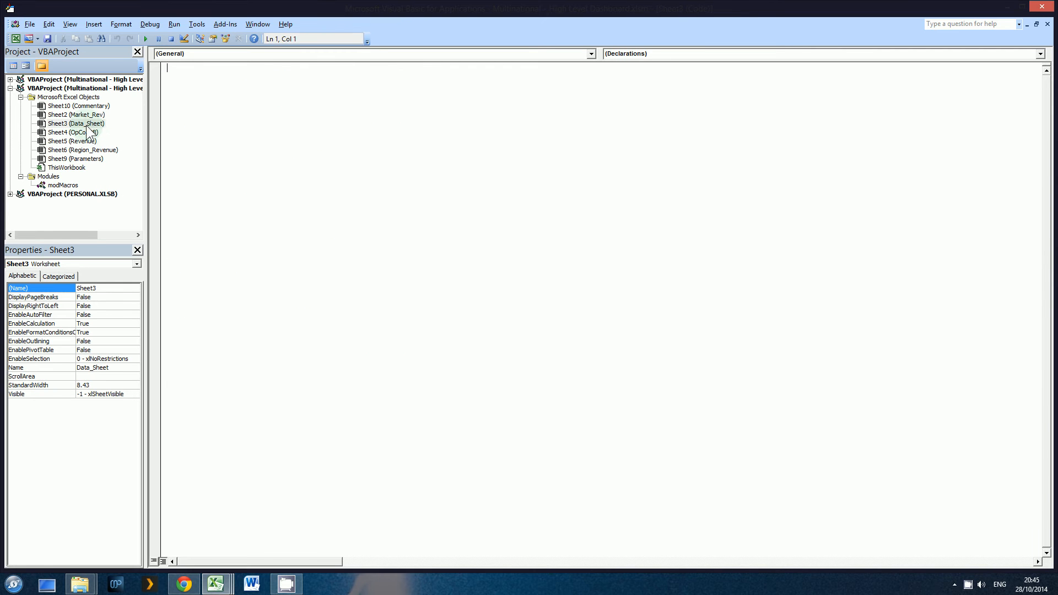
{"action": "double_click", "coordinate": [83, 141]}
{"action": "double_click", "coordinate": [85, 151]}
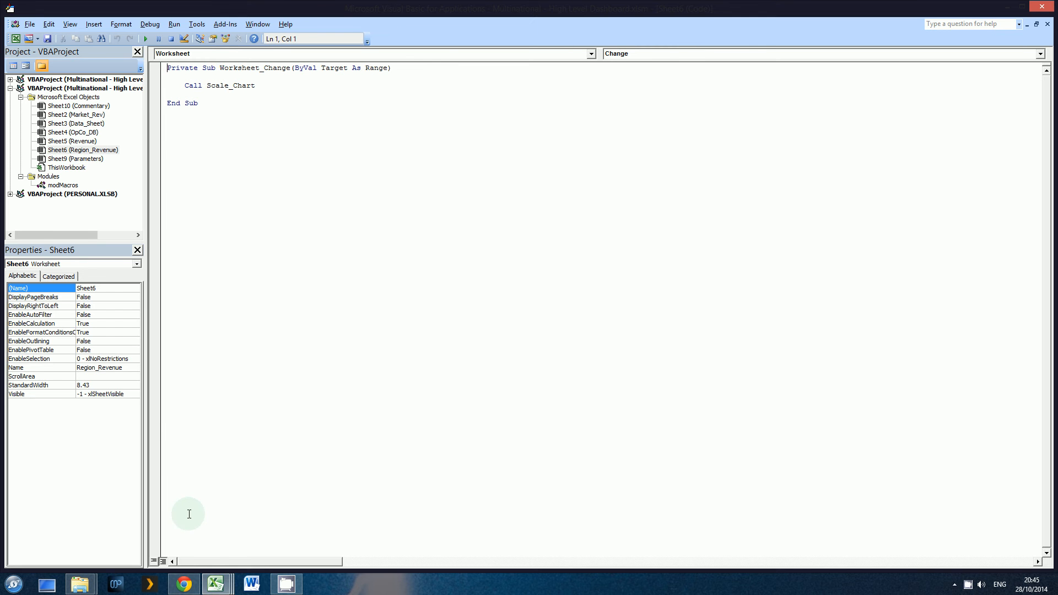
Return to the dashboard workbook and filter the dashboard to Dec 14
{"action": "left_click", "coordinate": [225, 586]}
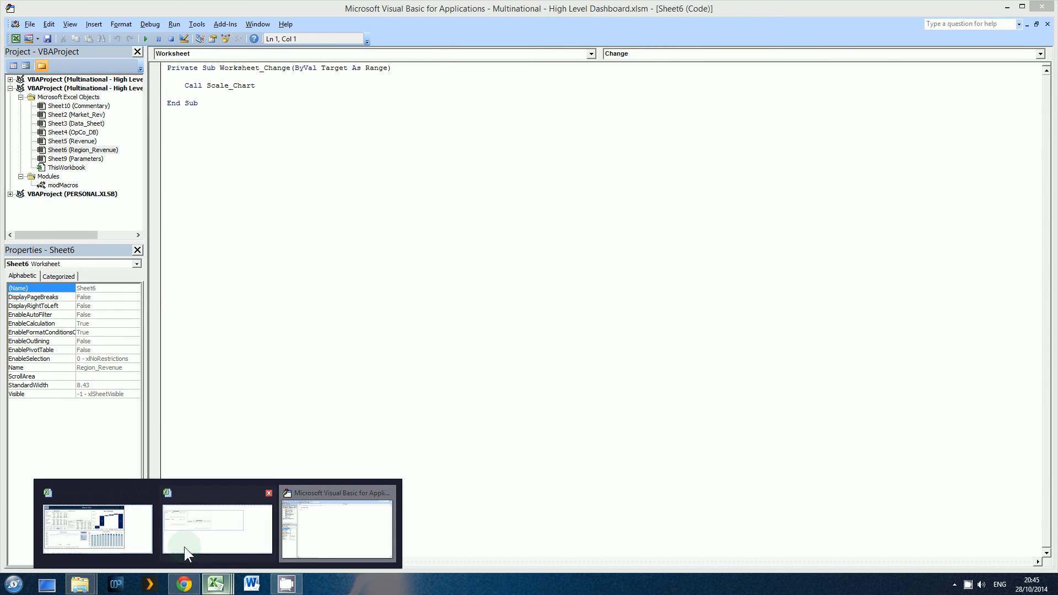
{"action": "left_click", "coordinate": [130, 538]}
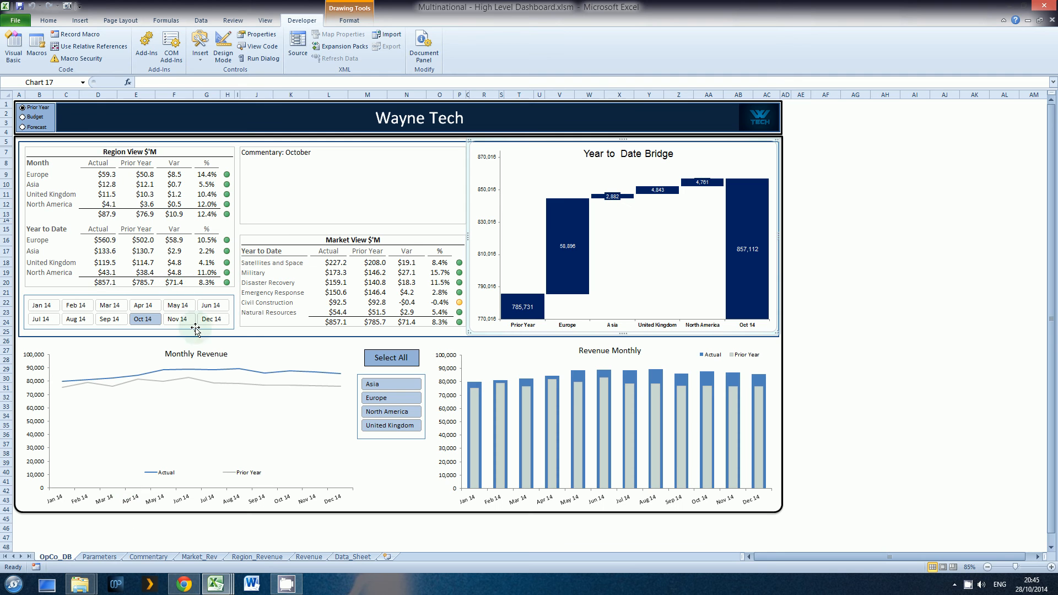
{"action": "left_click", "coordinate": [213, 322]}
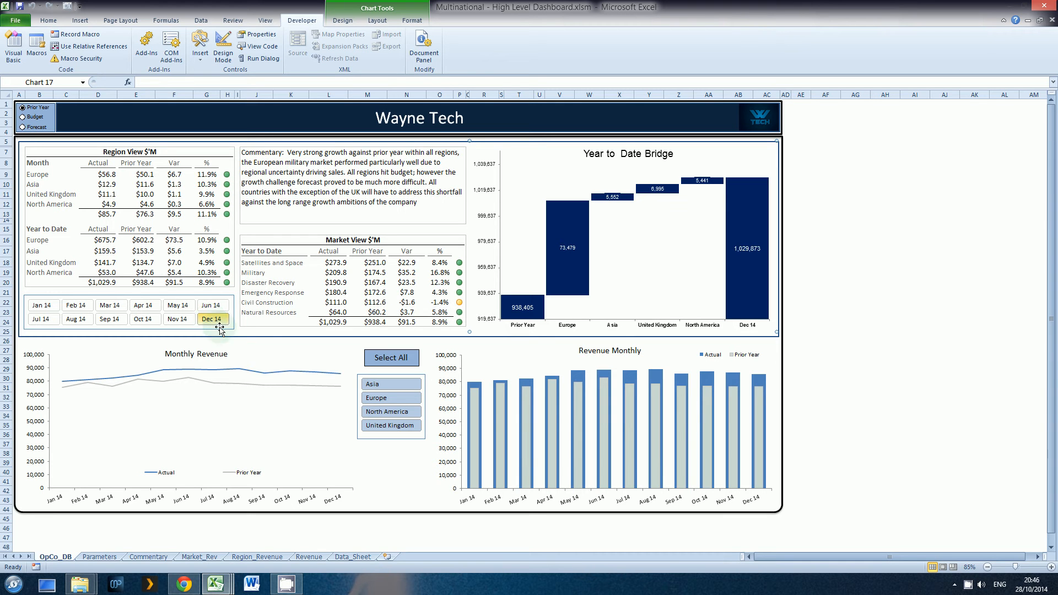
Switch to the Multinational - High Level Dashboard.Data.xlsm workbook and look through its Parameters, Commentary, Market_Rev, Region_Revenue and OpCo_DB sheets
{"action": "mouse_move", "coordinate": [225, 588]}
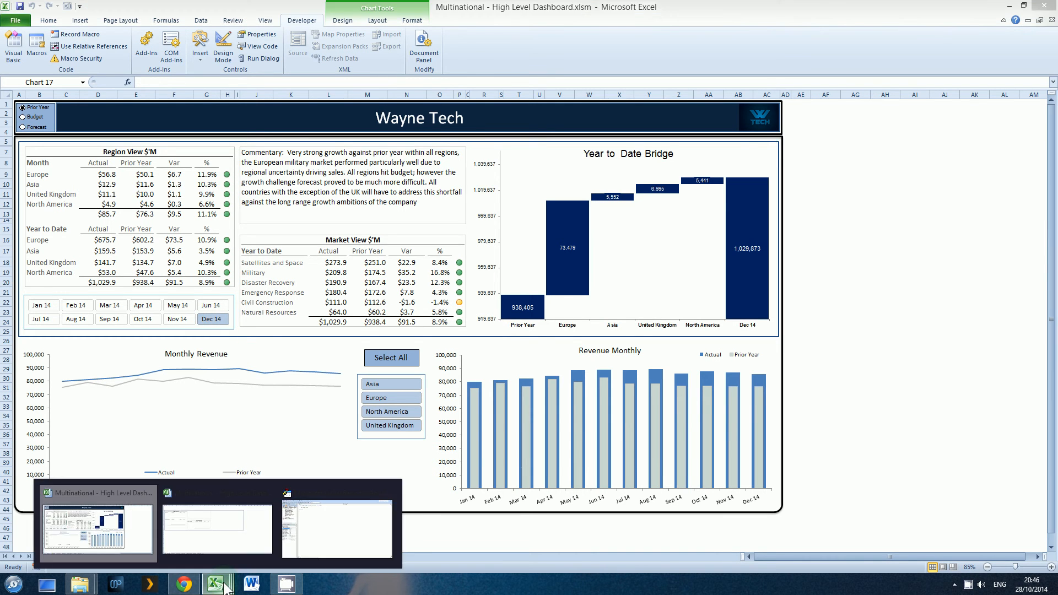
{"action": "left_click", "coordinate": [232, 530]}
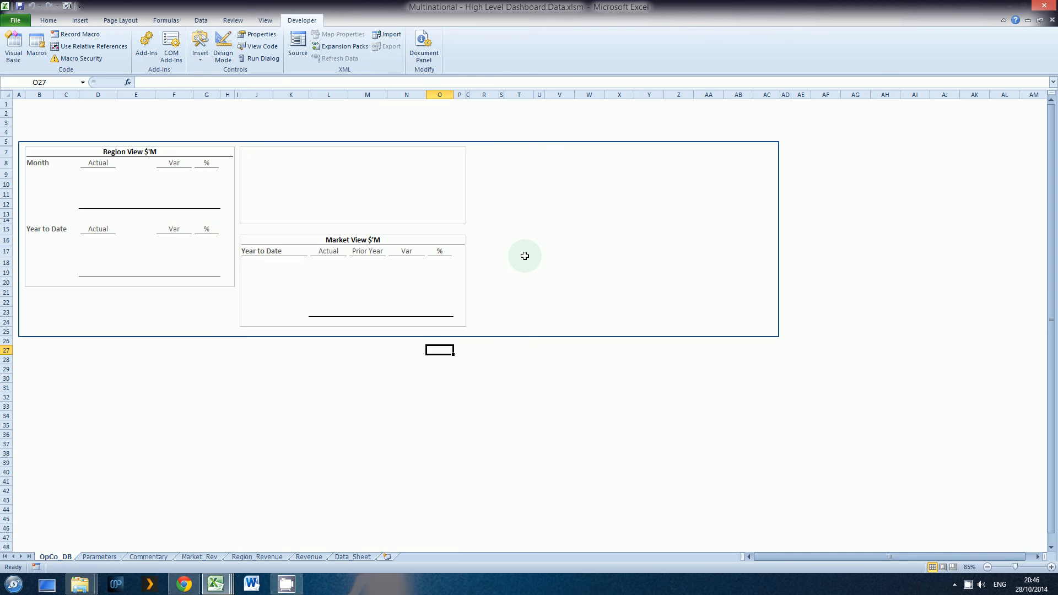
{"action": "left_click", "coordinate": [91, 557]}
{"action": "left_click", "coordinate": [137, 555]}
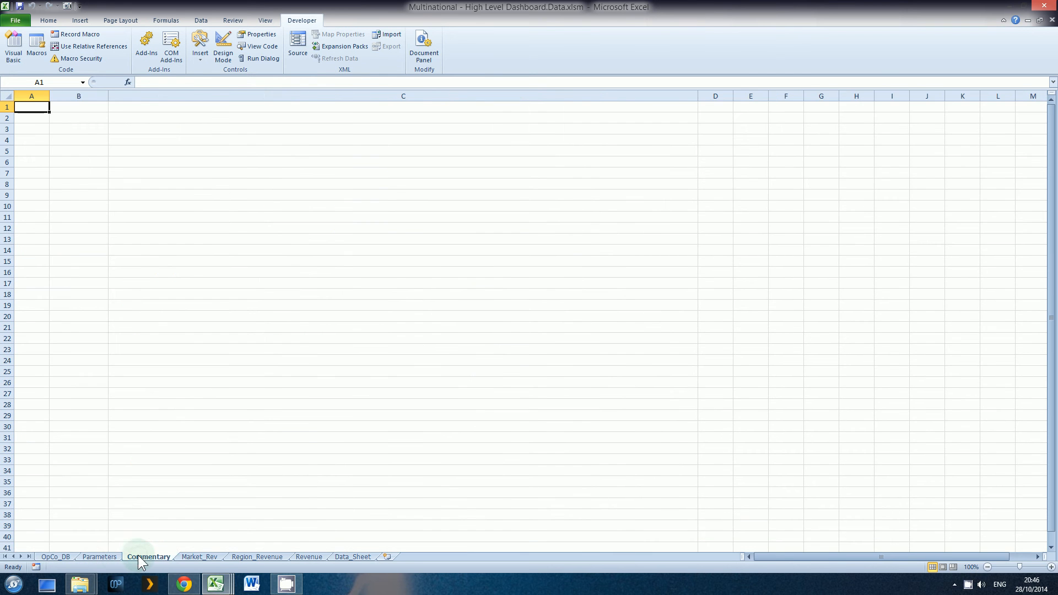
{"action": "left_click", "coordinate": [187, 556]}
{"action": "left_click", "coordinate": [240, 556]}
{"action": "left_click", "coordinate": [97, 557]}
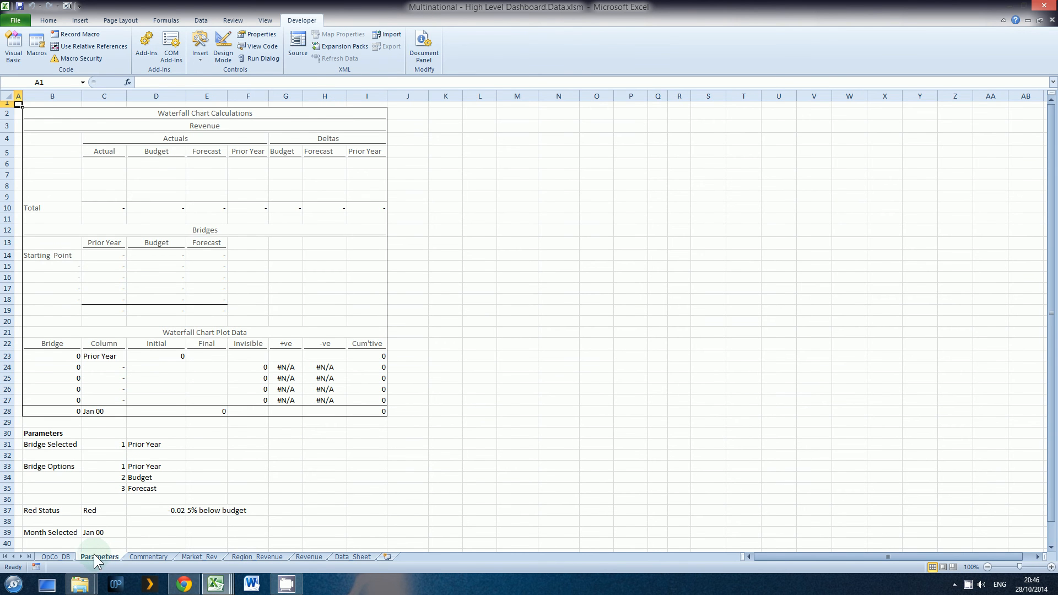
{"action": "left_click", "coordinate": [57, 556]}
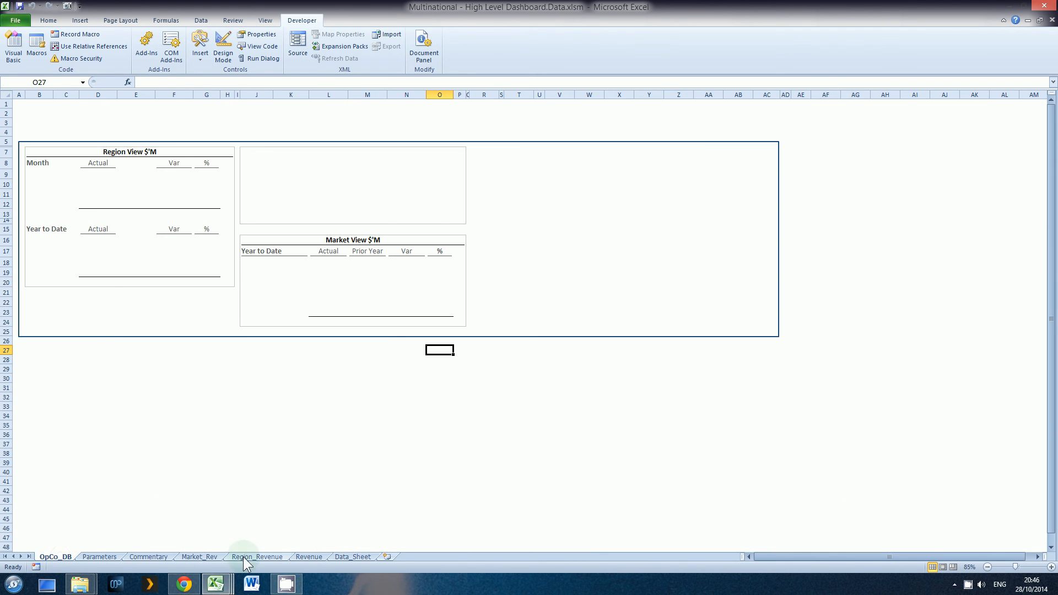
Examine the Data_Sheet records down to the last row of the YTD_Prior_Yr column, and return to the OpCo_DB sheet
{"action": "left_click", "coordinate": [341, 557]}
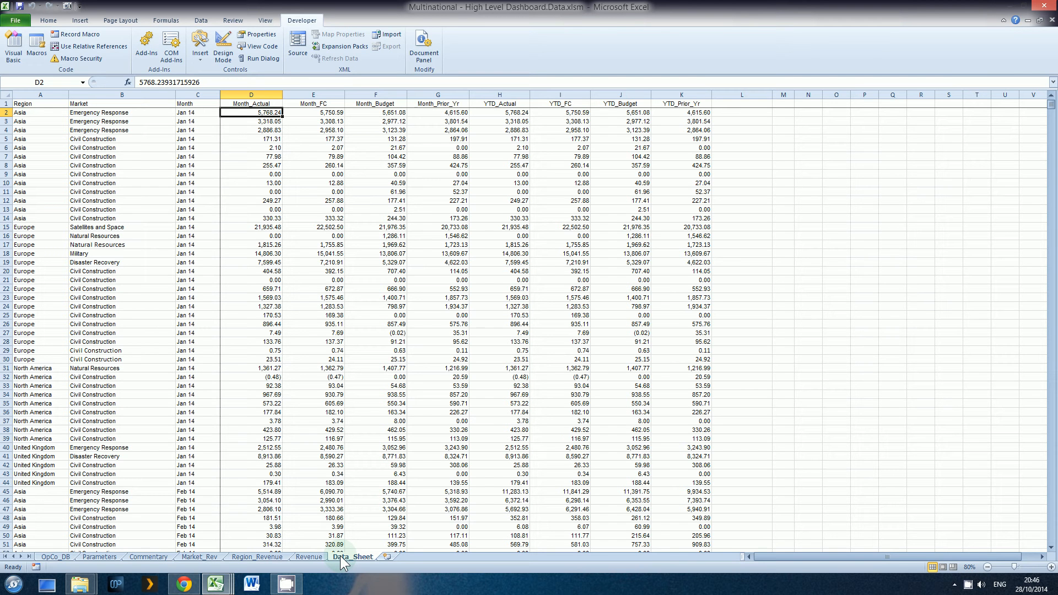
{"action": "left_click", "coordinate": [690, 174]}
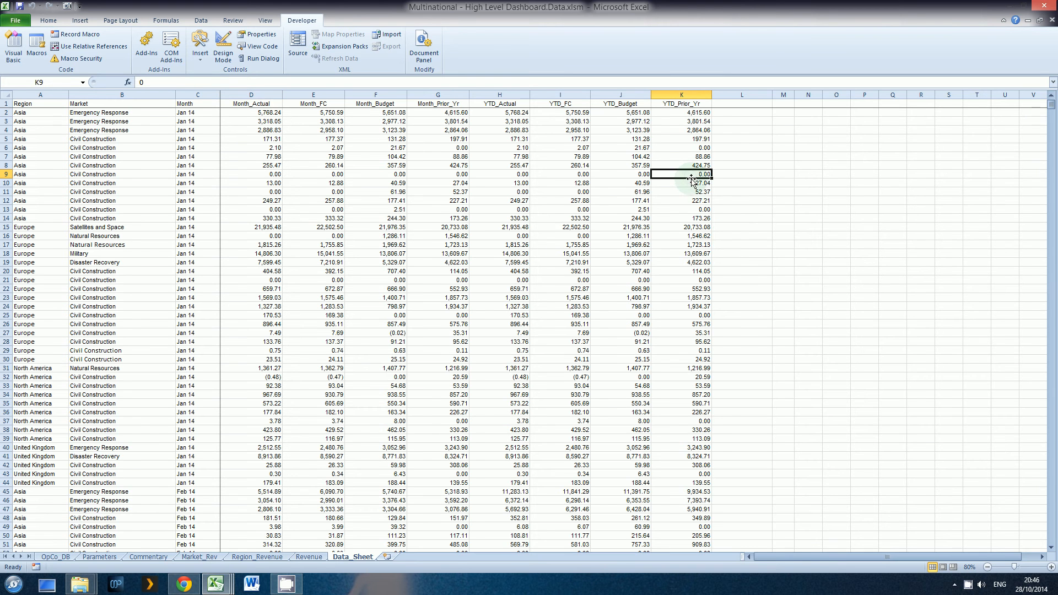
{"action": "double_click", "coordinate": [691, 178]}
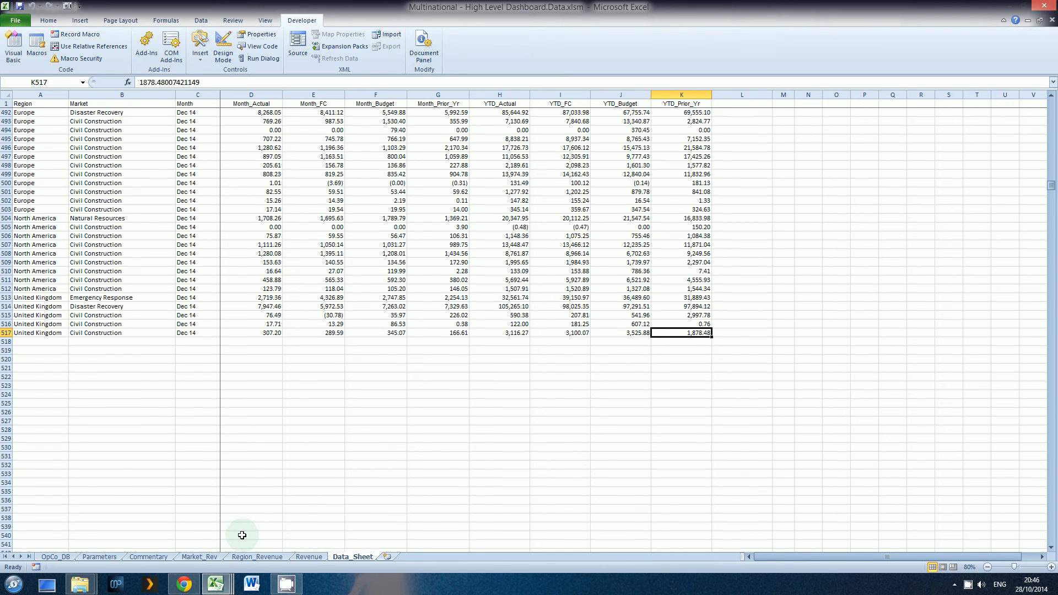
{"action": "left_click", "coordinate": [55, 556]}
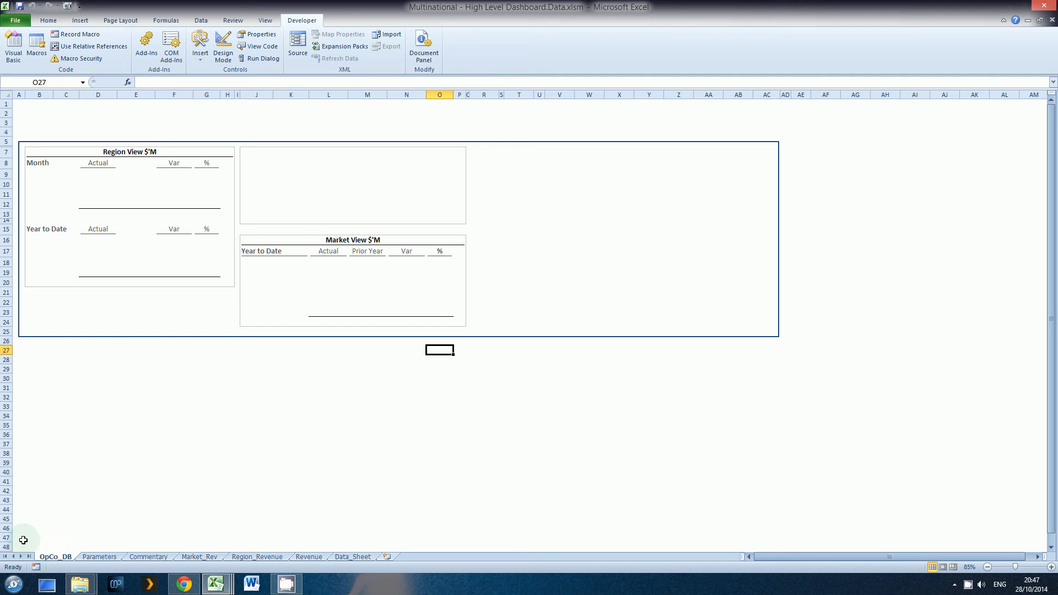
Format the Data_Sheet range A1:K517 as a table with headers, using a blue Medium table style
{"action": "left_click", "coordinate": [352, 557]}
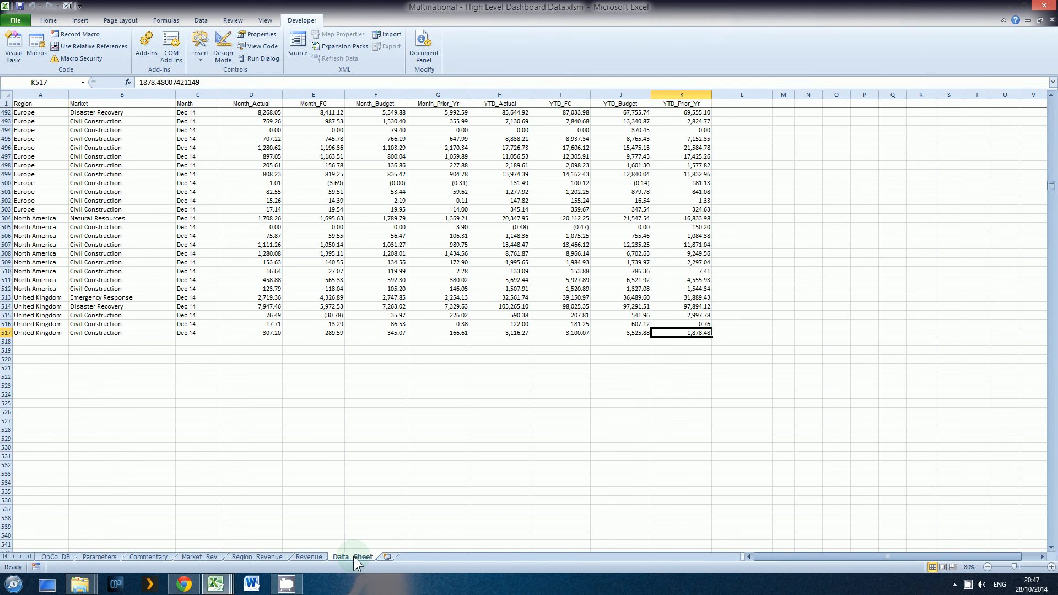
{"action": "key", "text": "ctrl+Home"}
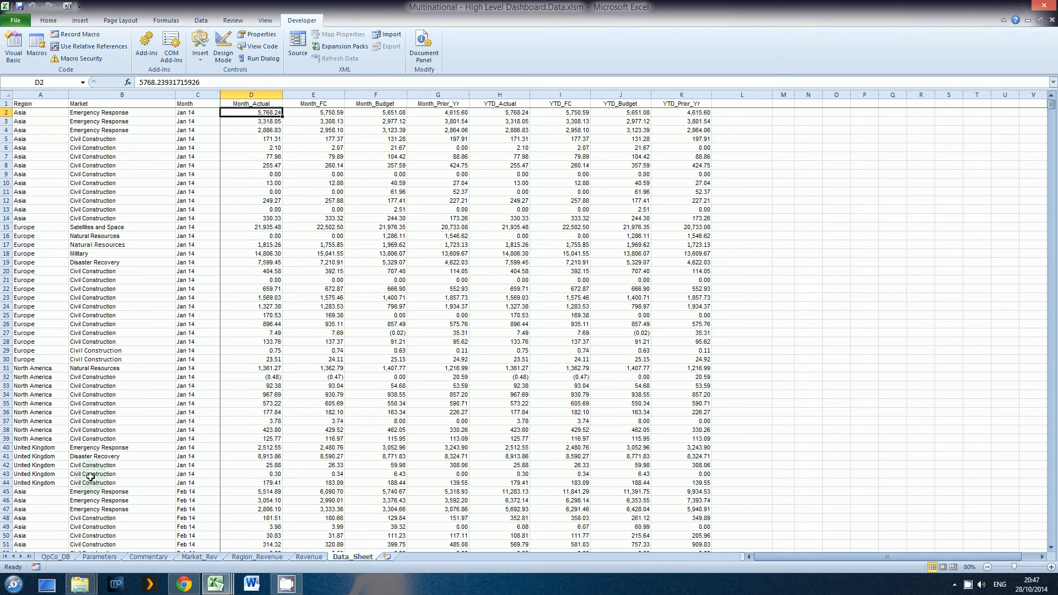
{"action": "left_click_drag", "start_coordinate": [17, 106], "coordinate": [681, 127]}
{"action": "key", "text": "ctrl+shift+Down"}
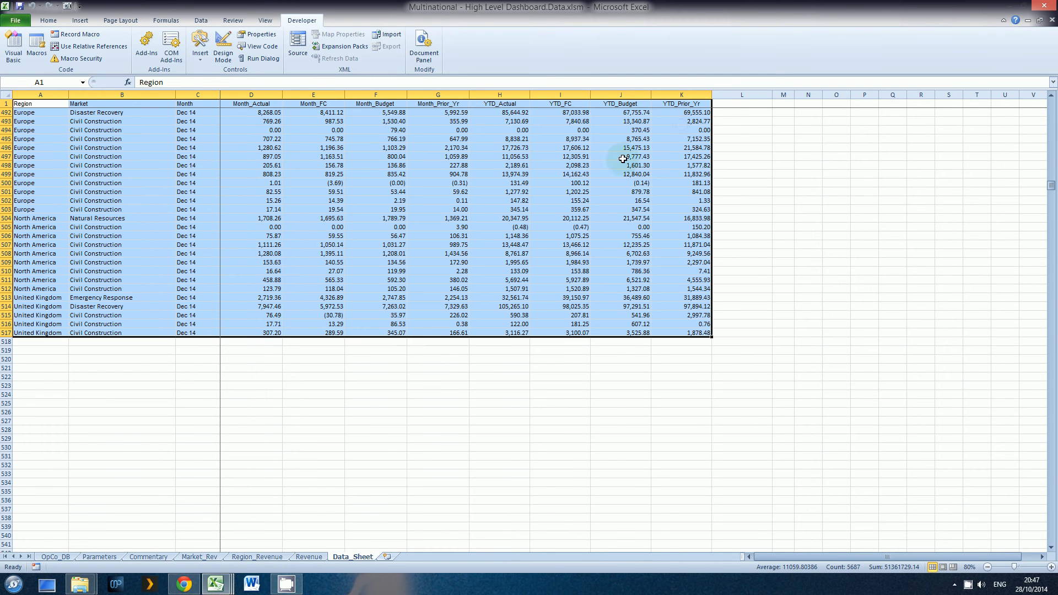
{"action": "left_click", "coordinate": [49, 21]}
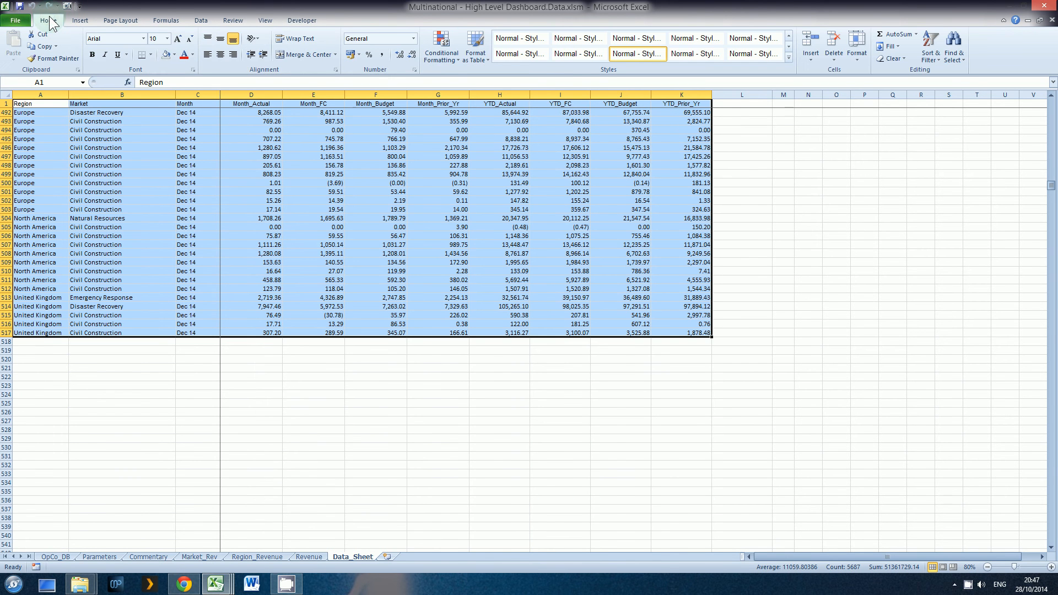
{"action": "left_click", "coordinate": [468, 56]}
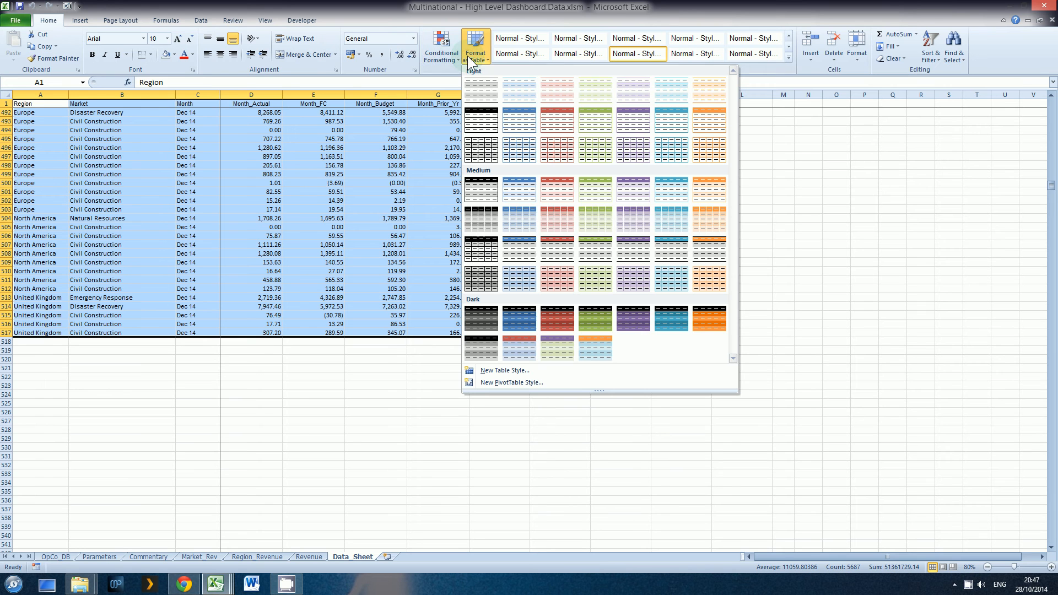
{"action": "left_click", "coordinate": [515, 188]}
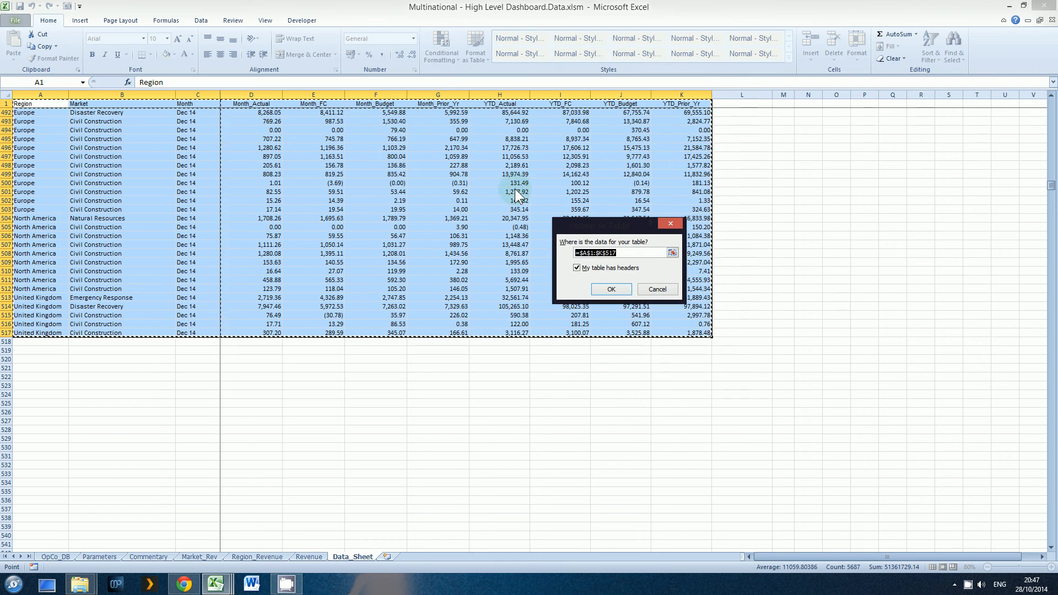
{"action": "left_click", "coordinate": [605, 287]}
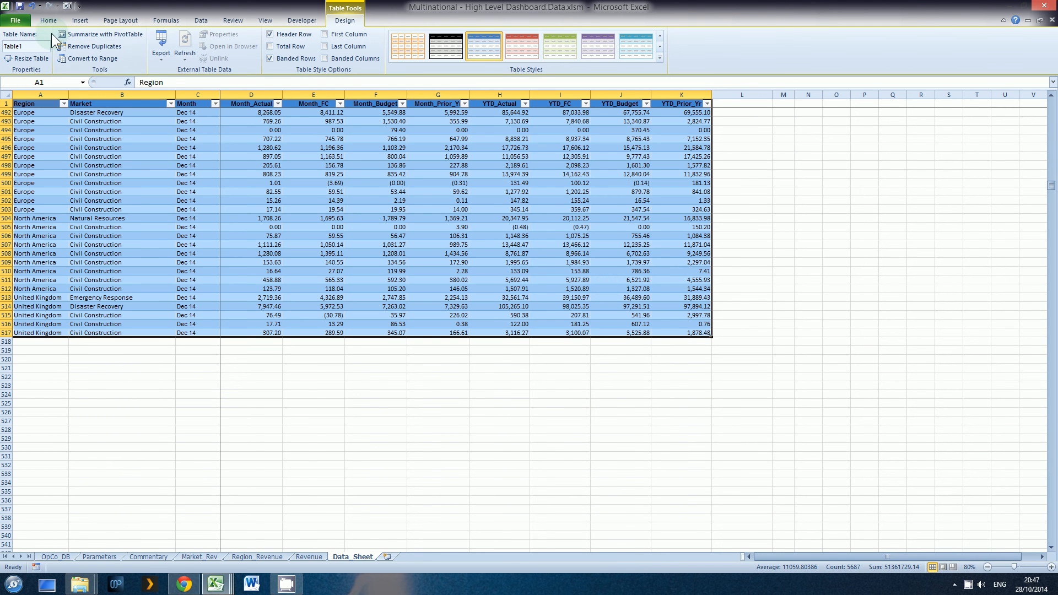
Name the new table Data_Table and select its range by that name to check it
{"action": "left_click", "coordinate": [34, 46]}
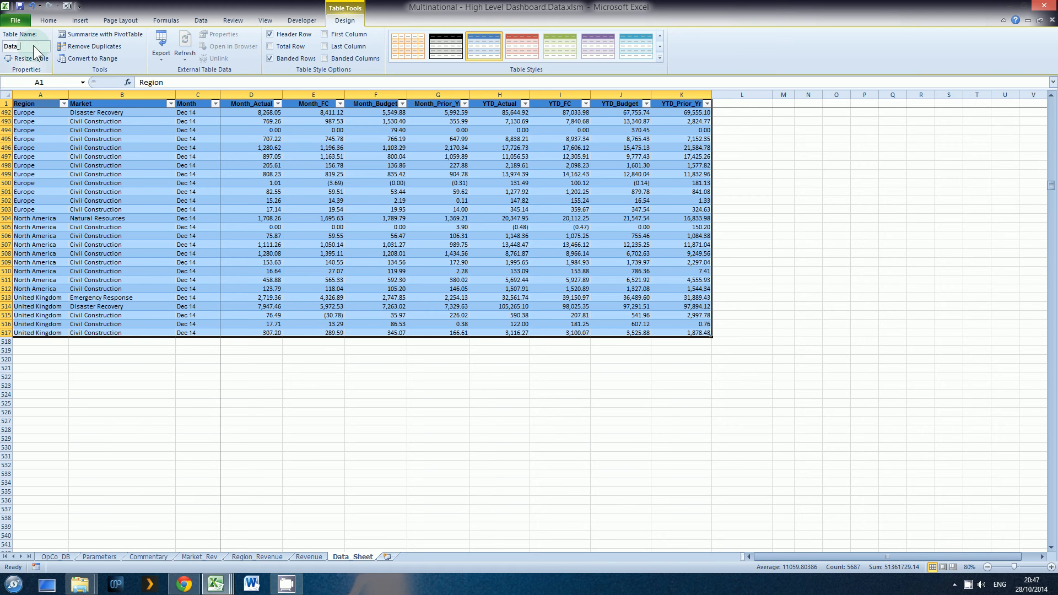
{"action": "type", "text": "Data_Table"}
{"action": "left_click", "coordinate": [91, 163]}
{"action": "left_click", "coordinate": [83, 83]}
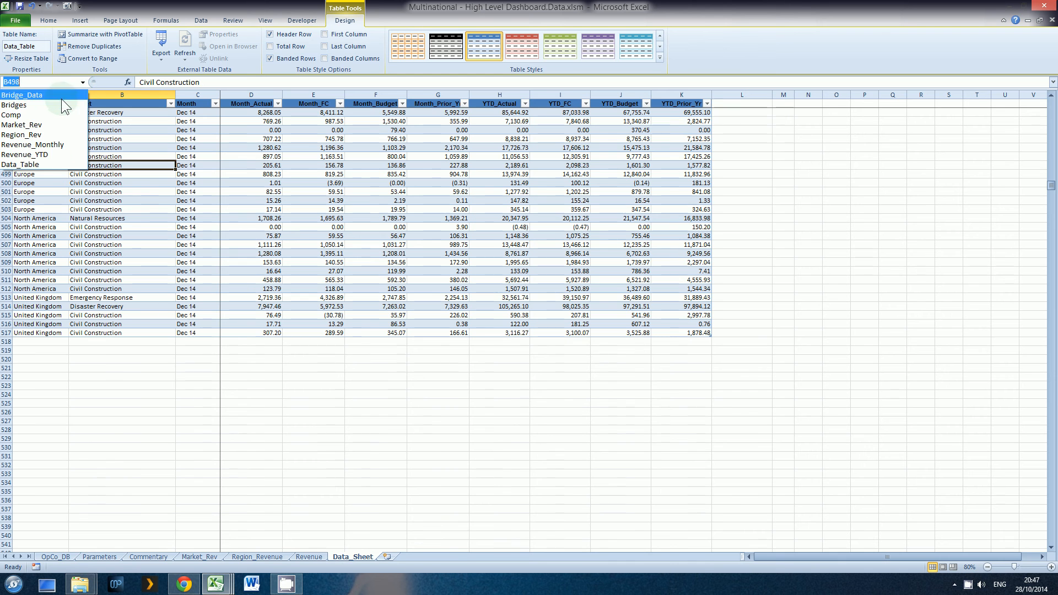
{"action": "left_click", "coordinate": [51, 164]}
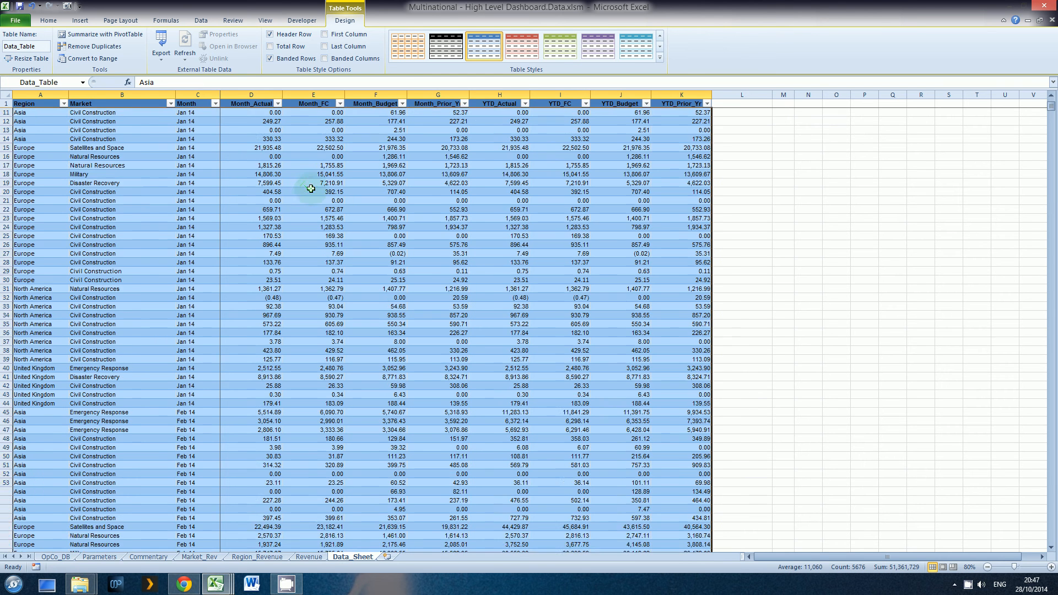
{"action": "left_click", "coordinate": [293, 190]}
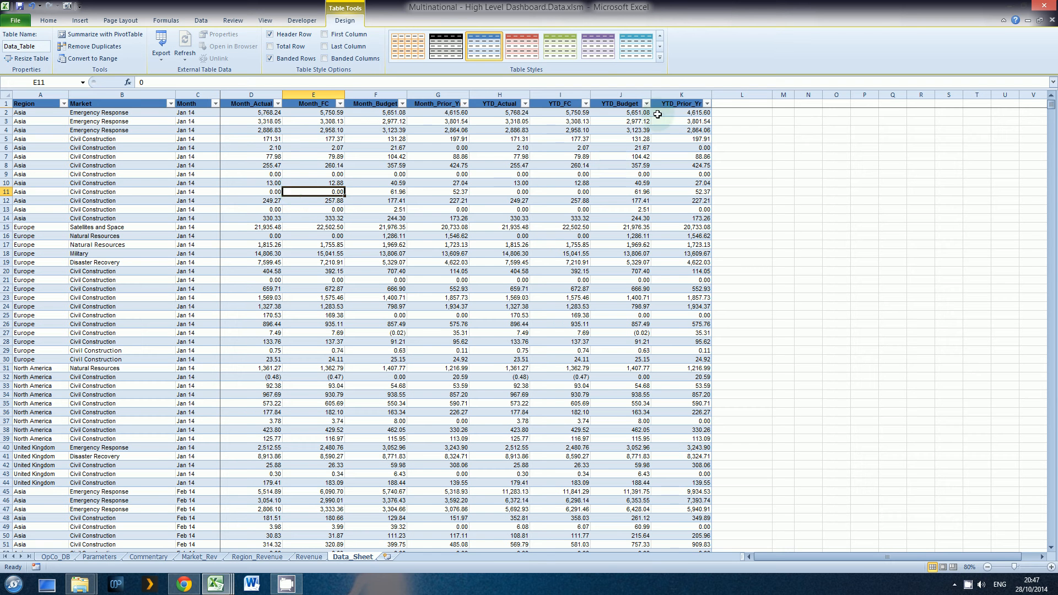
Enter test as a column header in L1 beside the table and undo the automatic table expansion
{"action": "left_click", "coordinate": [720, 103]}
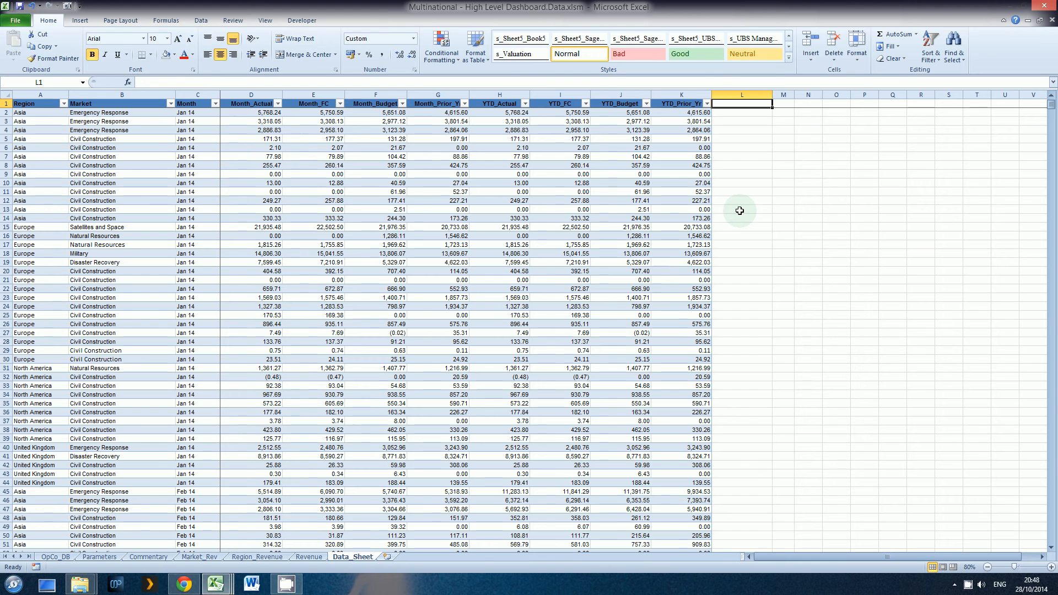
{"action": "type", "text": "test"}
{"action": "key", "text": "Return"}
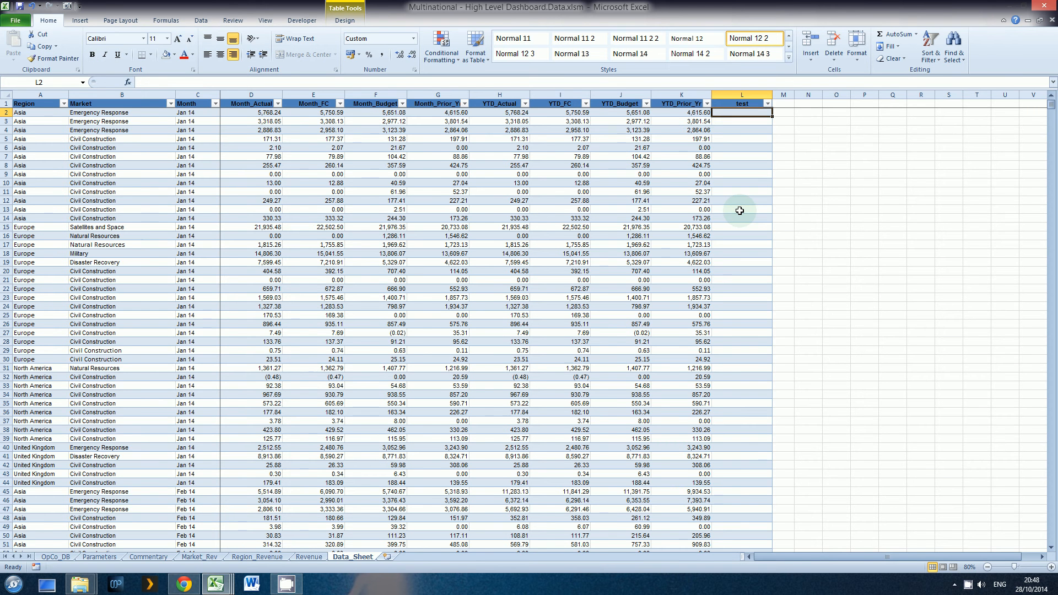
{"action": "key", "text": "ctrl+z"}
Add an automatic sum beneath the YTD_Prior_Yr column in cell K518
{"action": "left_click", "coordinate": [683, 219]}
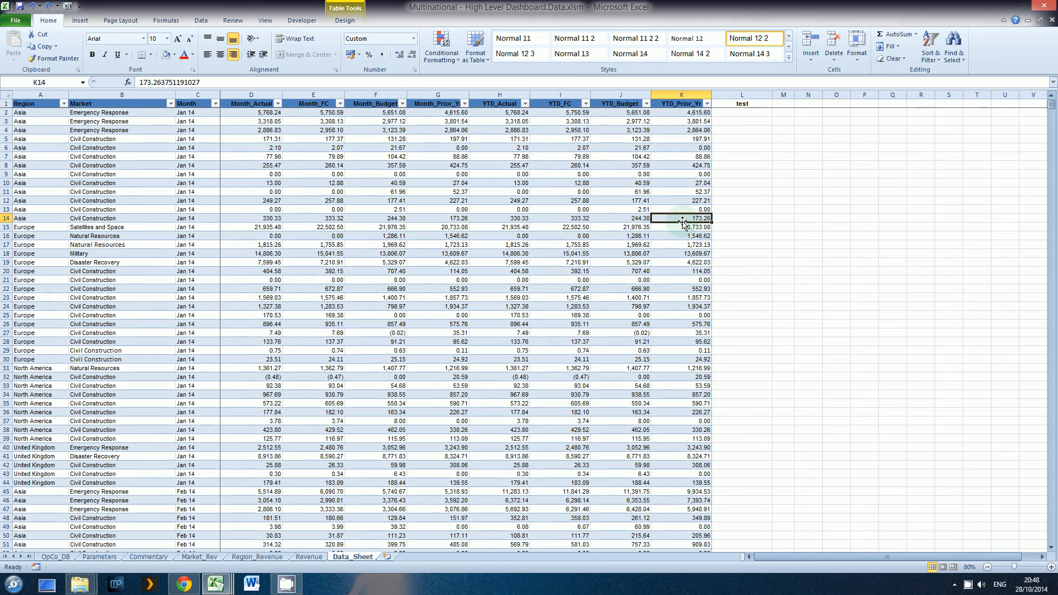
{"action": "double_click", "coordinate": [682, 223]}
{"action": "left_click", "coordinate": [681, 341]}
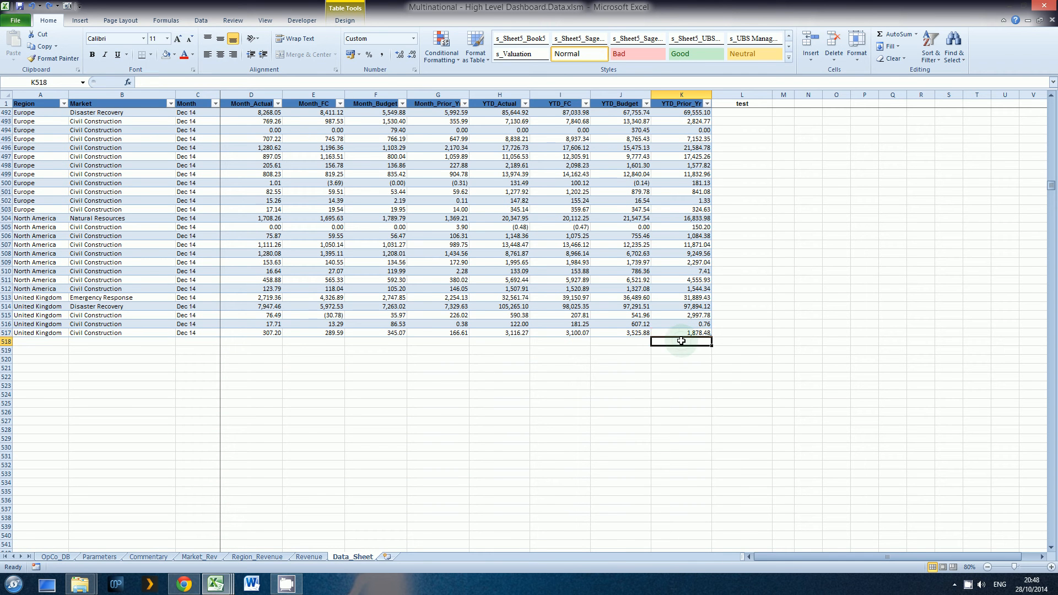
{"action": "key", "text": "alt+equal"}
{"action": "key", "text": "alt+equal"}
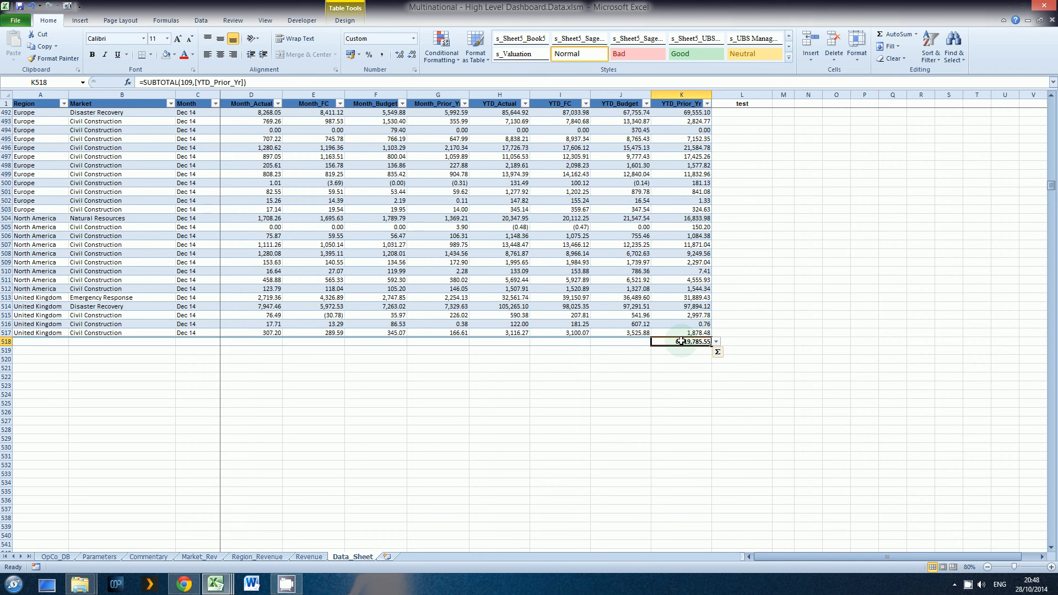
Switch the YTD_Prior_Yr total in K518 to Average and finally to Max
{"action": "left_click", "coordinate": [717, 342]}
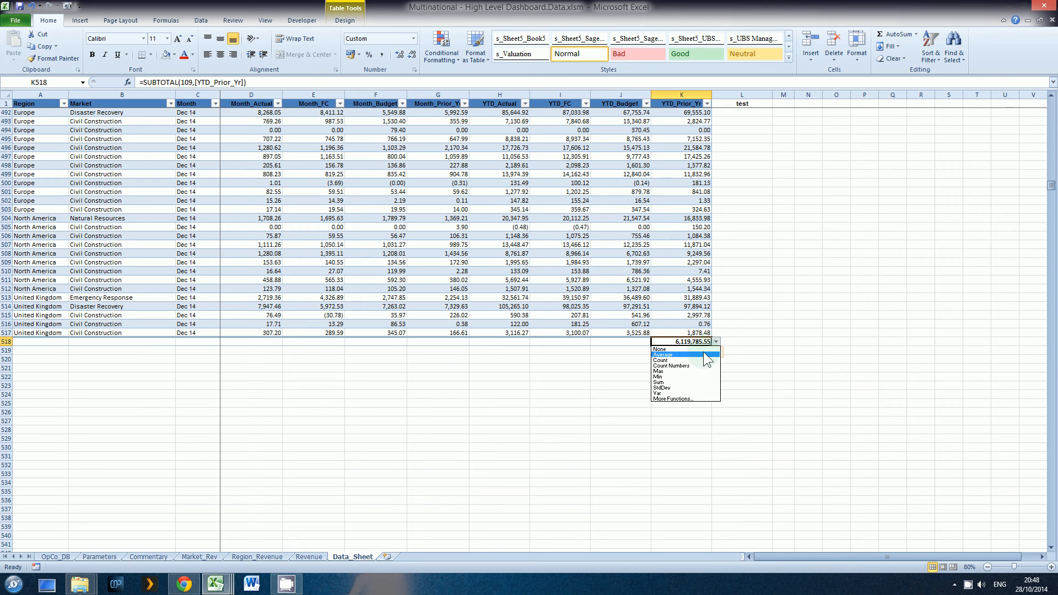
{"action": "left_click", "coordinate": [700, 353]}
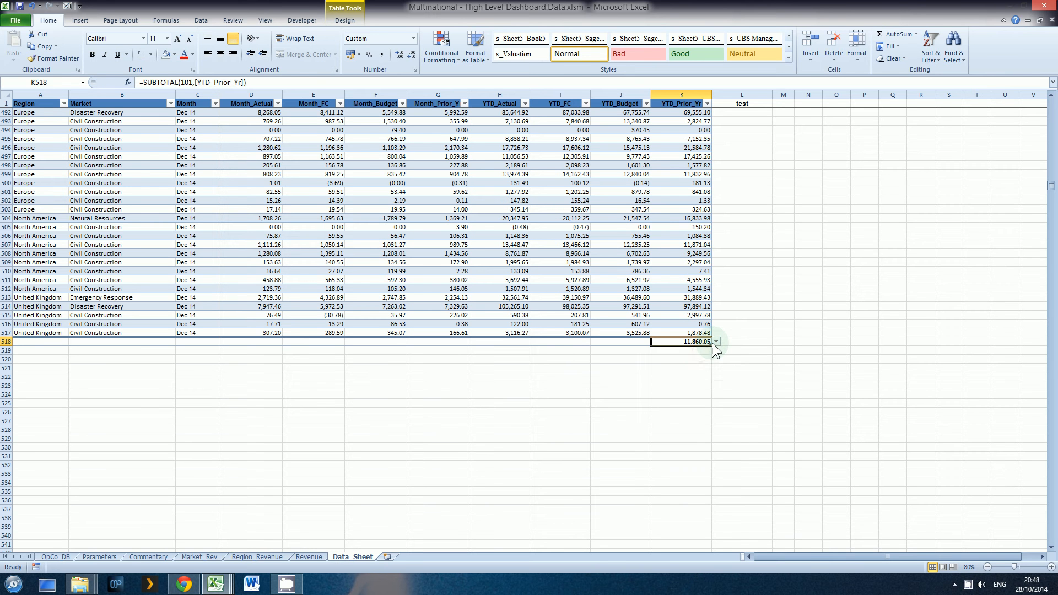
{"action": "left_click", "coordinate": [715, 344]}
{"action": "left_click", "coordinate": [692, 371]}
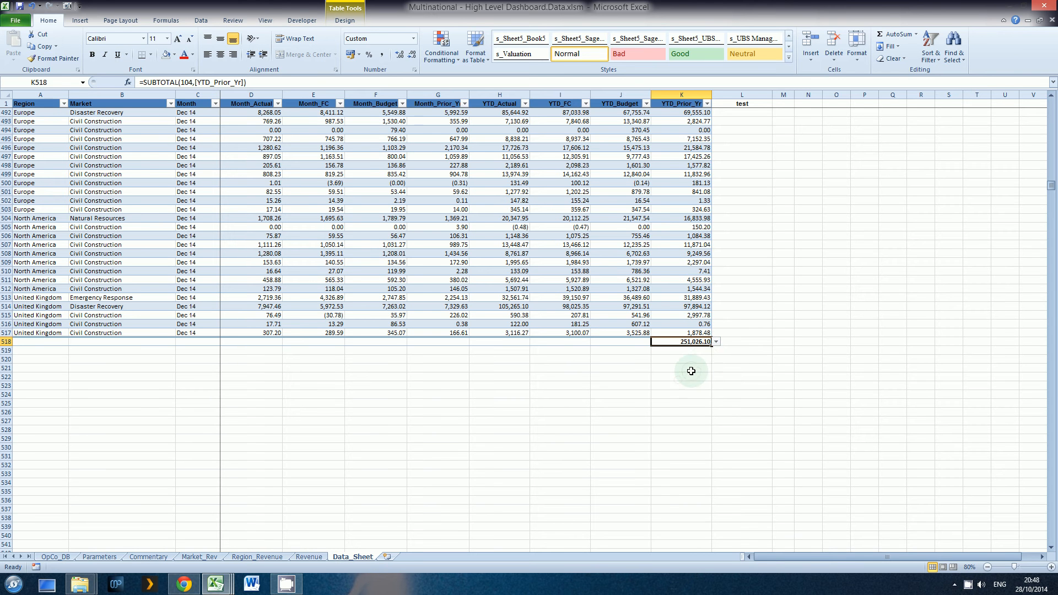
Switch the YTD_Prior_Yr total in K518 to Sum and finally to Var
{"action": "left_click", "coordinate": [716, 342]}
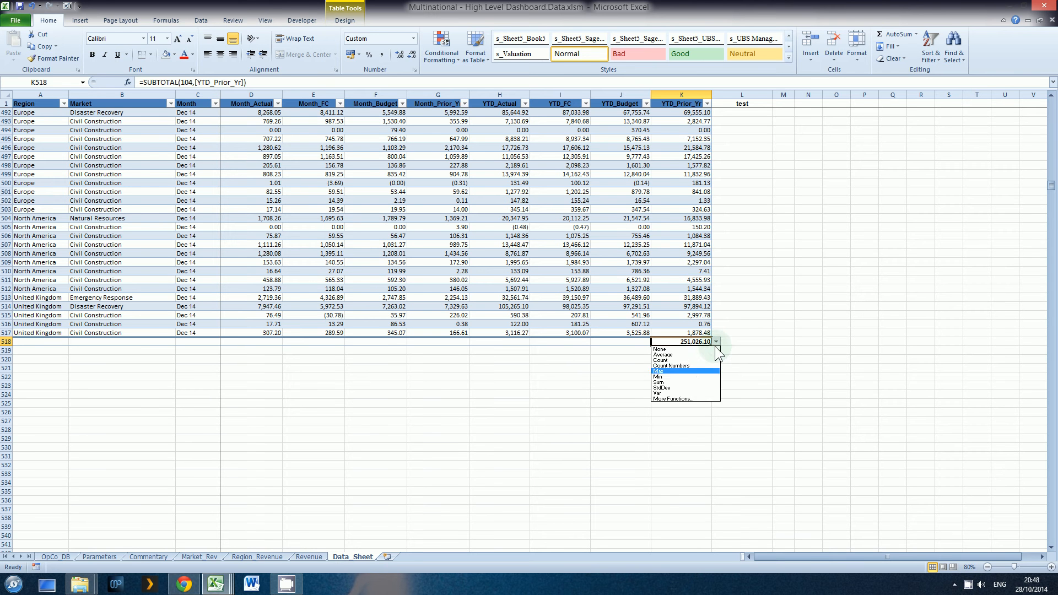
{"action": "left_click", "coordinate": [689, 382]}
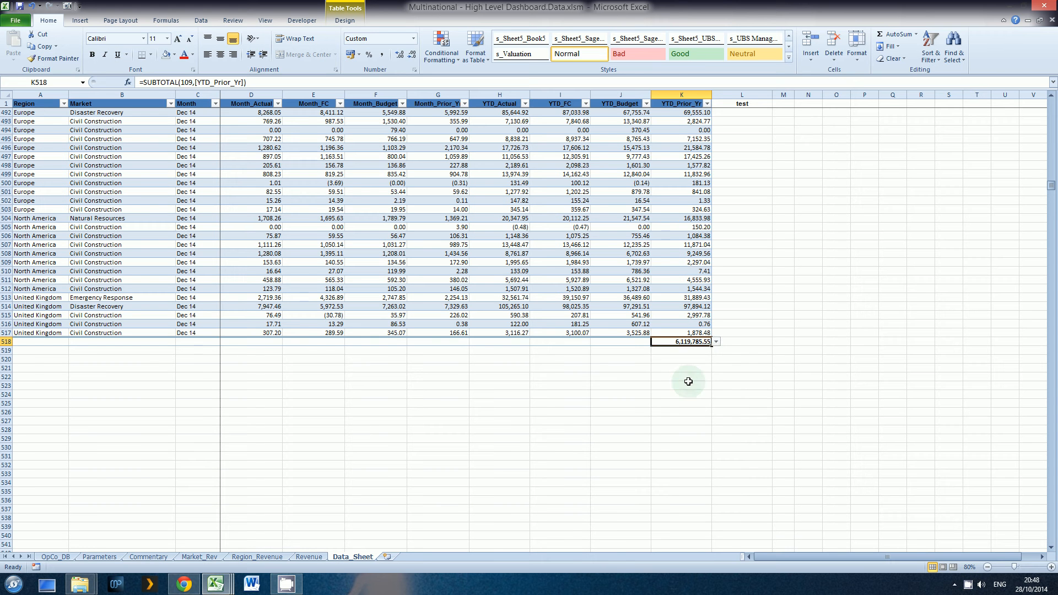
{"action": "left_click", "coordinate": [715, 343]}
{"action": "left_click", "coordinate": [683, 394]}
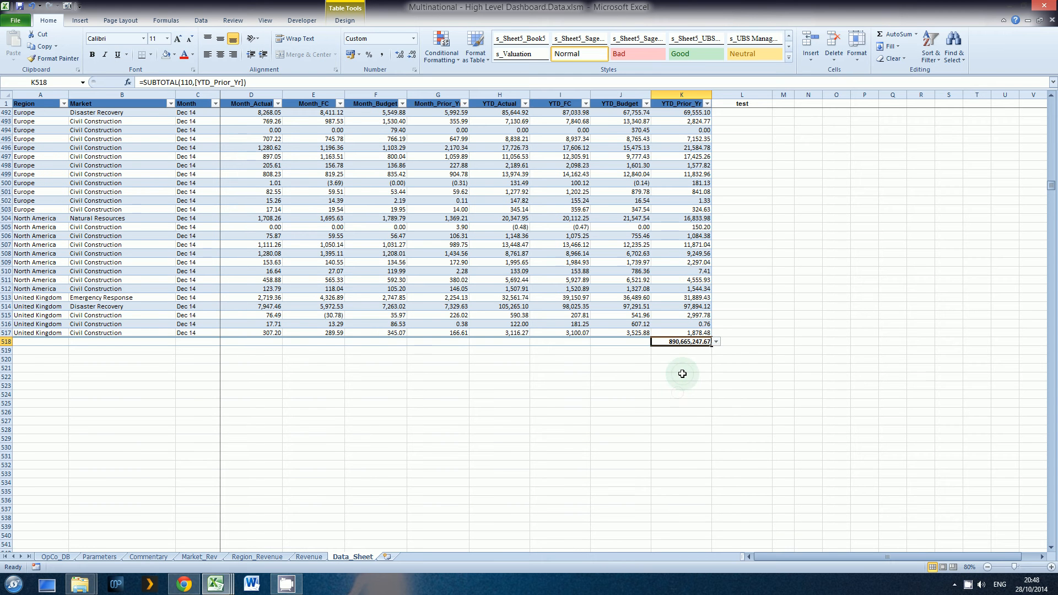
Undo the K518 total beneath the YTD_Prior_Yr column and the test header in L1
{"action": "left_click", "coordinate": [682, 375]}
{"action": "key", "text": "ctrl+z"}
{"action": "key", "text": "ctrl+z"}
{"action": "key", "text": "ctrl+z"}
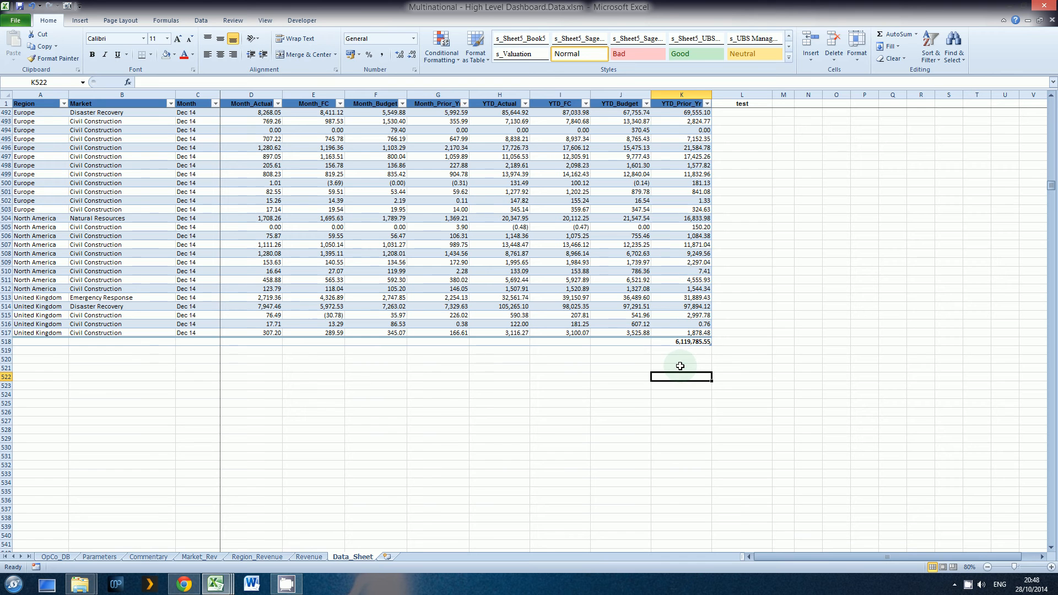
{"action": "key", "text": "ctrl+z"}
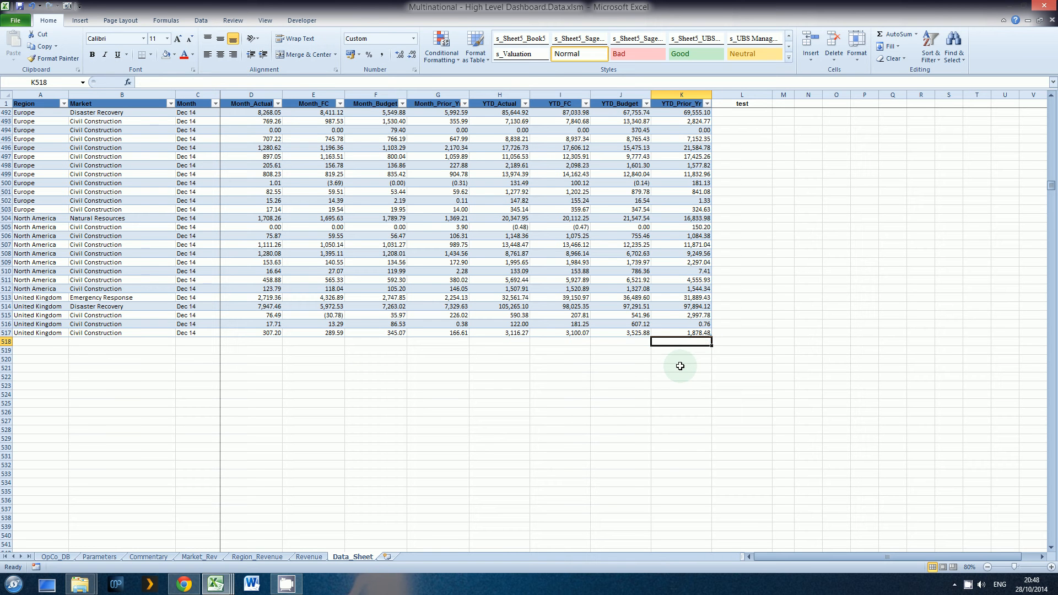
{"action": "key", "text": "ctrl+z"}
{"action": "left_click", "coordinate": [720, 103]}
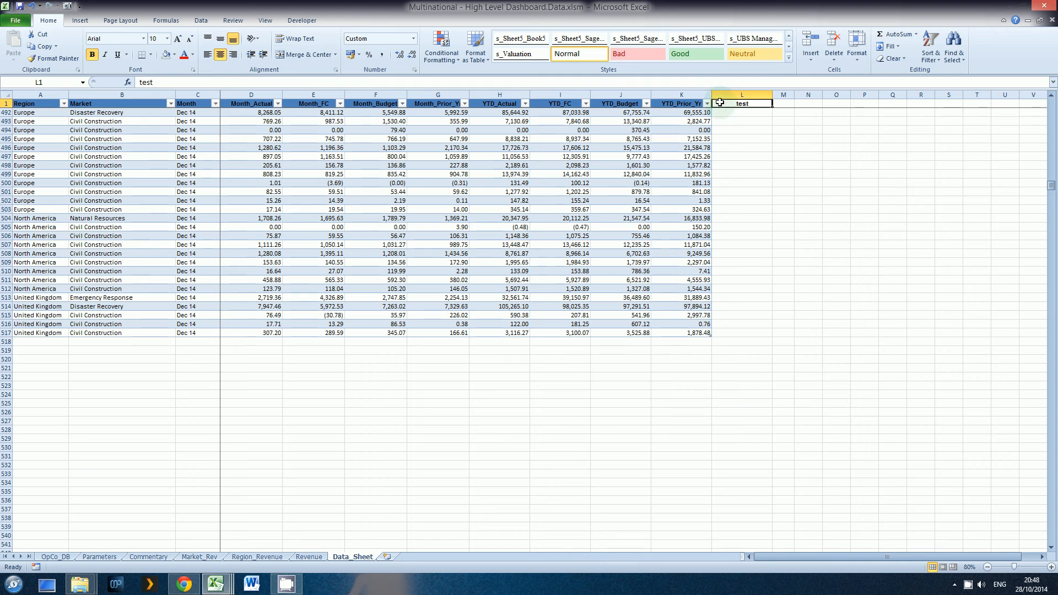
{"action": "key", "text": "ctrl+z"}
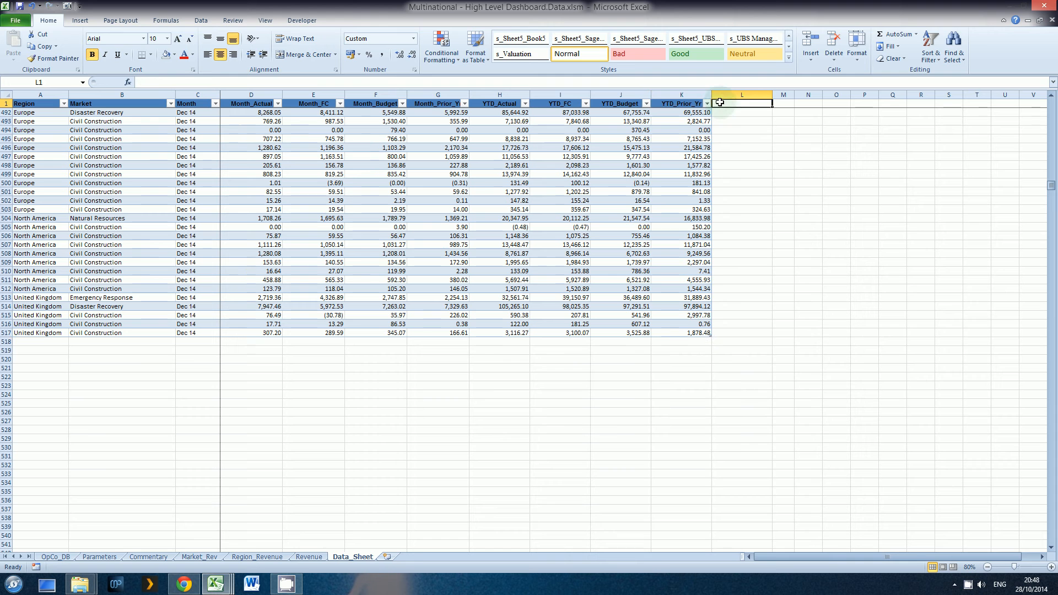
Enter Jan 15 in C518 directly beneath the table's Month column
{"action": "left_click", "coordinate": [185, 342]}
{"action": "type", "text": "Jan"}
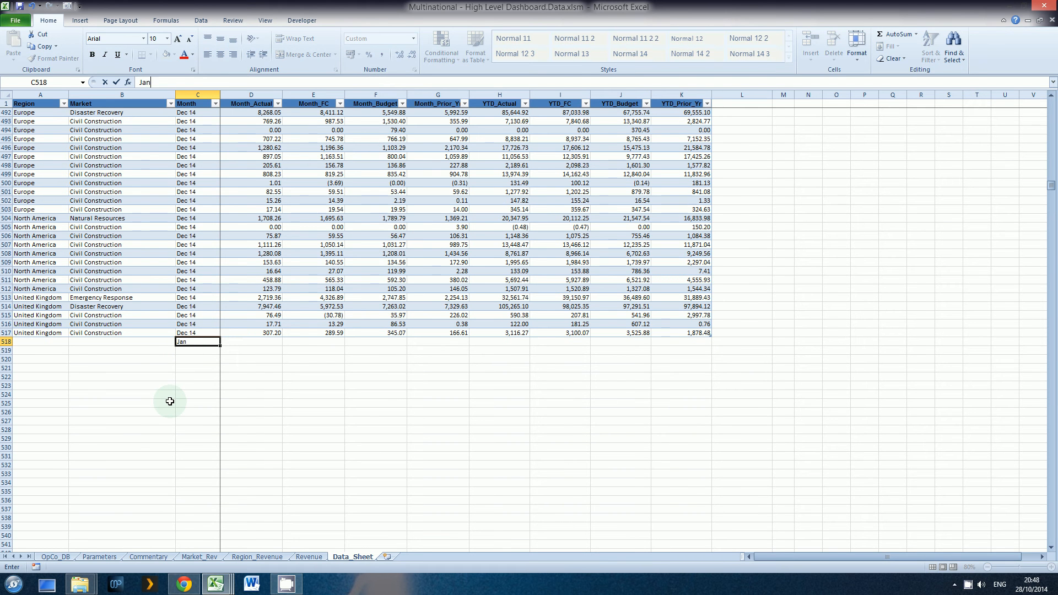
{"action": "type", "text": " 15"}
{"action": "key", "text": "Return"}
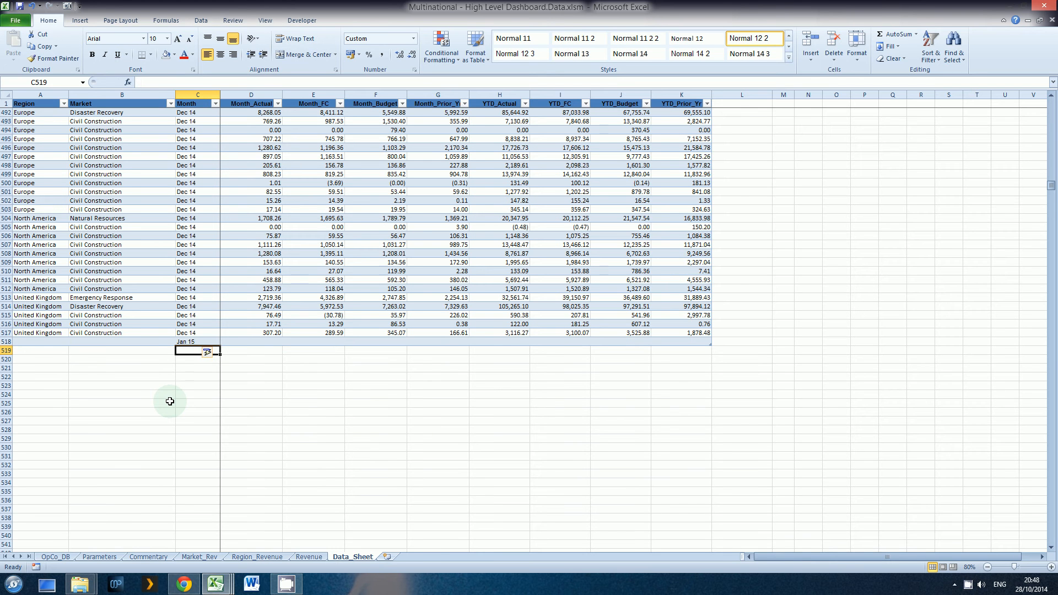
Copy the Jan 15 entry from C518 into cells C519 to C535 of the Month column
{"action": "key", "text": "shift+Down"}
{"action": "key", "text": "shift+Down"}
{"action": "key", "text": "shift+Down"}
{"action": "key", "text": "shift+Down"}
{"action": "key", "text": "shift+Down"}
{"action": "key", "text": "shift+Down"}
{"action": "key", "text": "shift+Down"}
{"action": "key", "text": "shift+Down"}
{"action": "key", "text": "shift+Down"}
{"action": "key", "text": "shift+Down"}
{"action": "key", "text": "shift+Down"}
{"action": "key", "text": "shift+Down"}
{"action": "key", "text": "shift+Down"}
{"action": "key", "text": "shift+Down"}
{"action": "key", "text": "shift+Down"}
{"action": "key", "text": "shift+Down"}
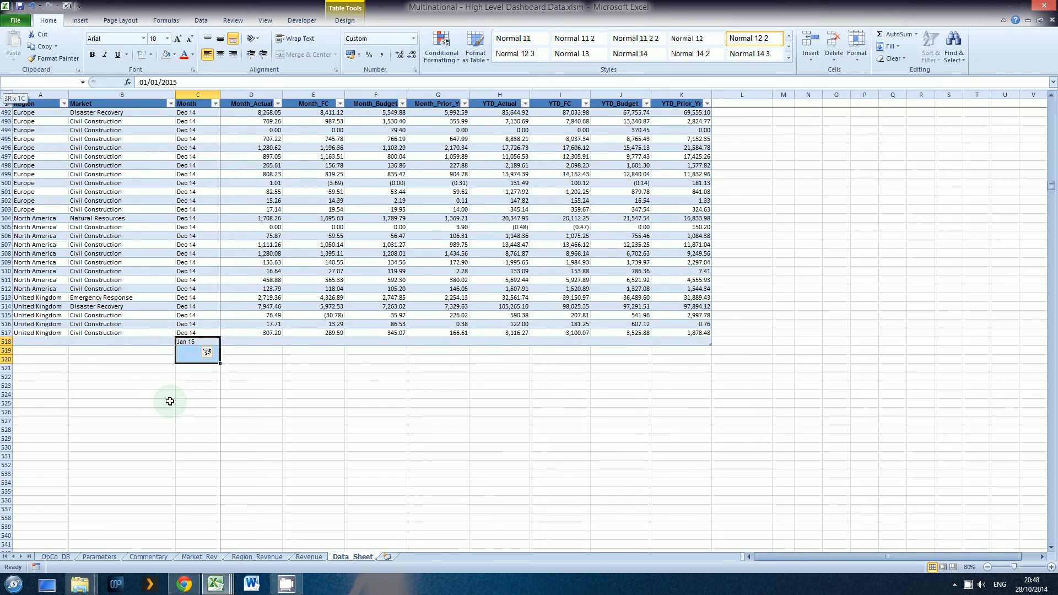
{"action": "key", "text": "shift+Up"}
{"action": "key", "text": "shift+Up"}
{"action": "key", "text": "shift+Up"}
{"action": "key", "text": "shift+Up"}
{"action": "key", "text": "shift+Up"}
{"action": "key", "text": "shift+Up"}
{"action": "key", "text": "shift+Up"}
{"action": "key", "text": "shift+Up"}
{"action": "key", "text": "shift+Up"}
{"action": "key", "text": "shift+Up"}
{"action": "key", "text": "shift+Up"}
{"action": "key", "text": "shift+Up"}
{"action": "key", "text": "shift+Up"}
{"action": "key", "text": "shift+Up"}
{"action": "key", "text": "shift+Up"}
{"action": "key", "text": "shift+Up"}
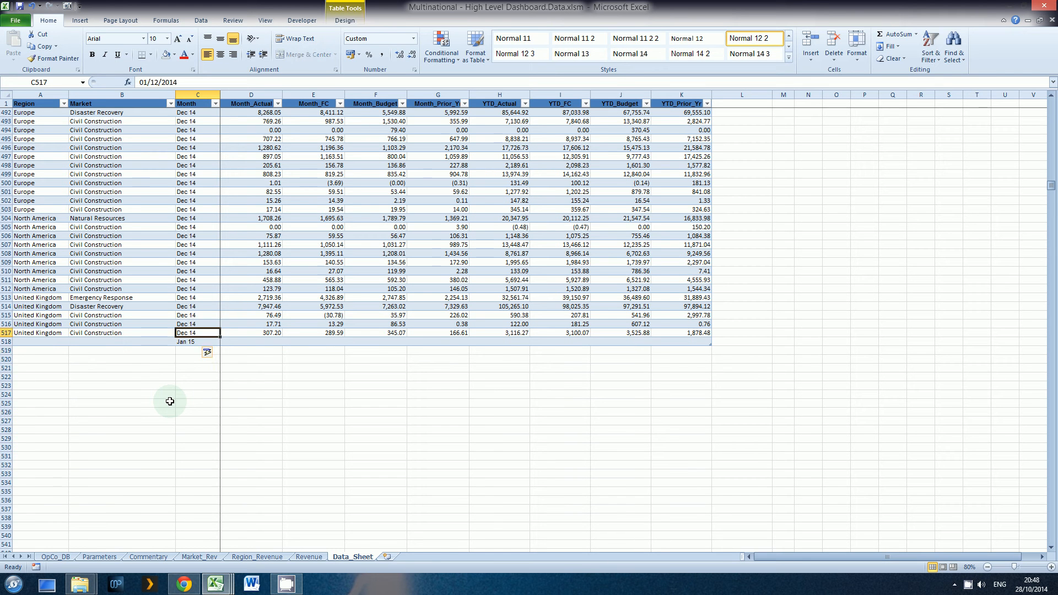
{"action": "key", "text": "ctrl+c"}
{"action": "key", "text": "Down"}
{"action": "key", "text": "shift+Down"}
{"action": "key", "text": "shift+Down"}
{"action": "key", "text": "shift+Down"}
{"action": "key", "text": "shift+Down"}
{"action": "key", "text": "shift+Down"}
{"action": "key", "text": "shift+Down"}
{"action": "key", "text": "shift+Down"}
{"action": "key", "text": "shift+Down"}
{"action": "key", "text": "shift+Down"}
{"action": "key", "text": "shift+Down"}
{"action": "key", "text": "shift+Down"}
{"action": "key", "text": "shift+Down"}
{"action": "key", "text": "shift+Down"}
{"action": "key", "text": "shift+Down"}
{"action": "key", "text": "shift+Down"}
{"action": "key", "text": "shift+Down"}
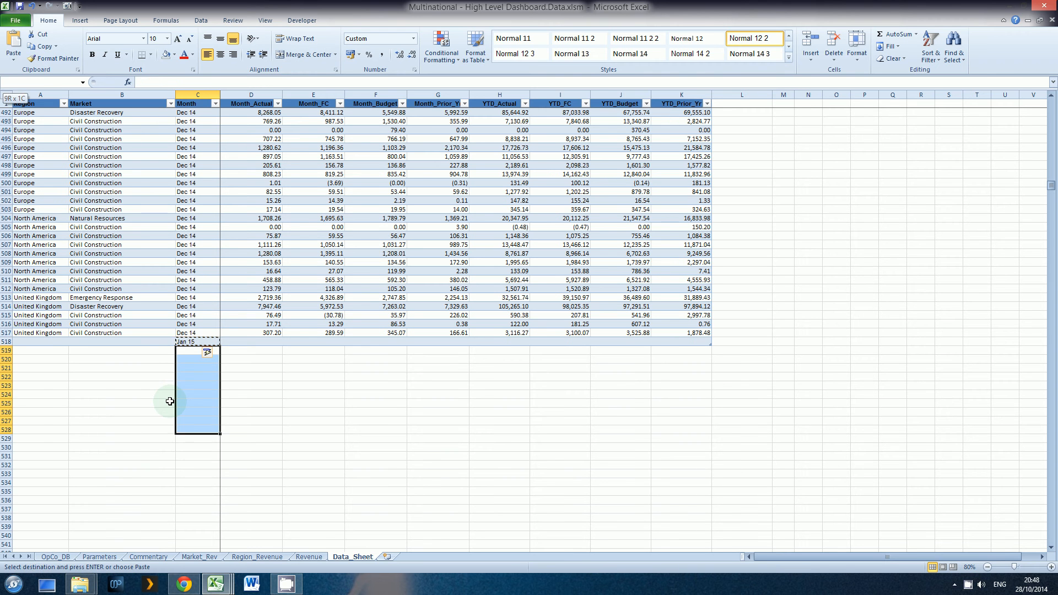
{"action": "key", "text": "Return"}
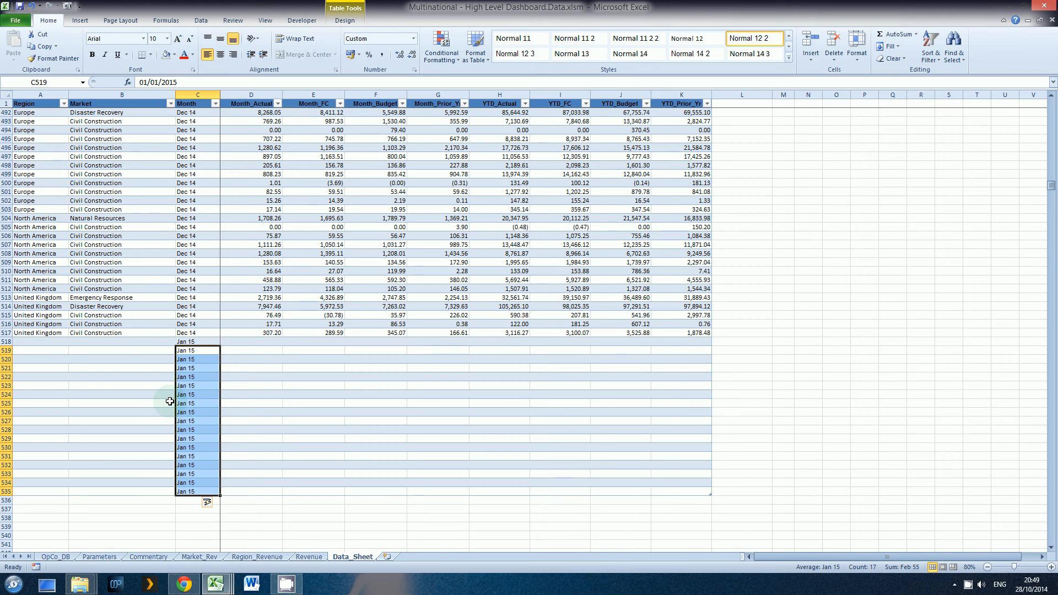
Undo the copied Jan 15 entries, the table expansion and the entry in C518
{"action": "key", "text": "ctrl+z"}
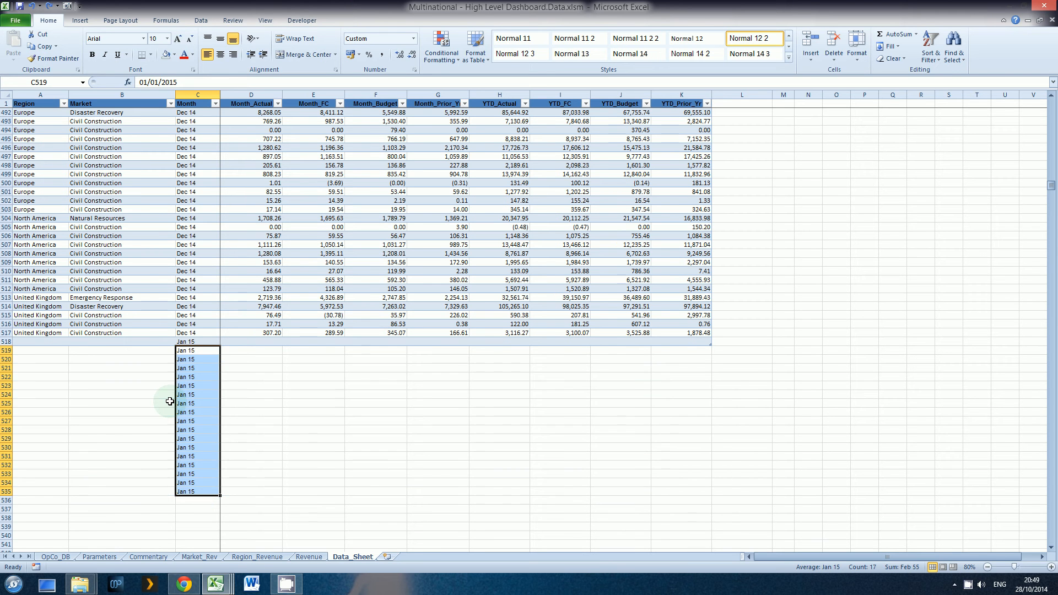
{"action": "key", "text": "ctrl+z"}
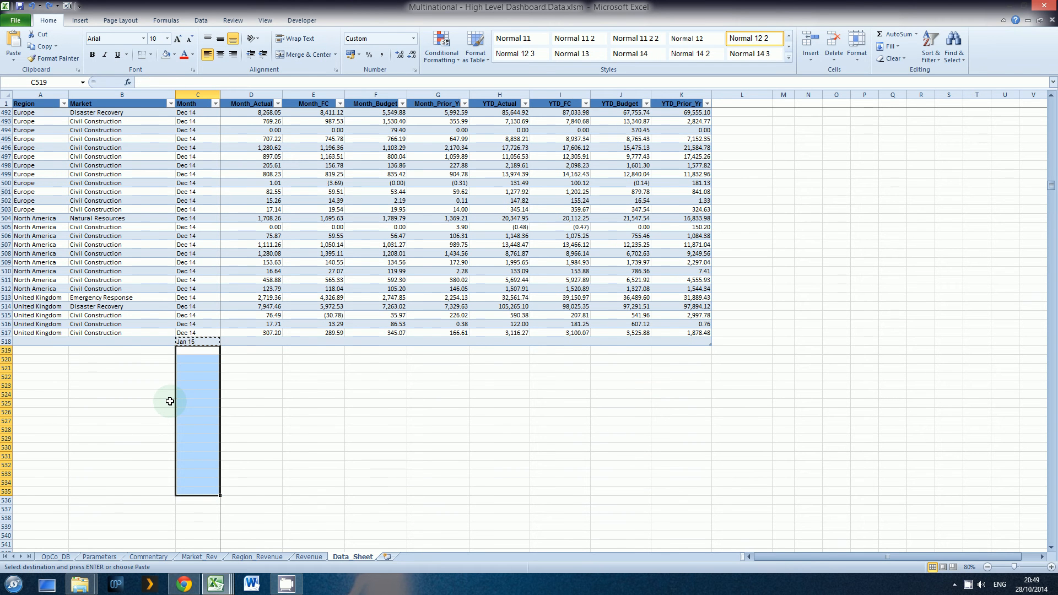
{"action": "key", "text": "ctrl+z"}
{"action": "key", "text": "ctrl+z"}
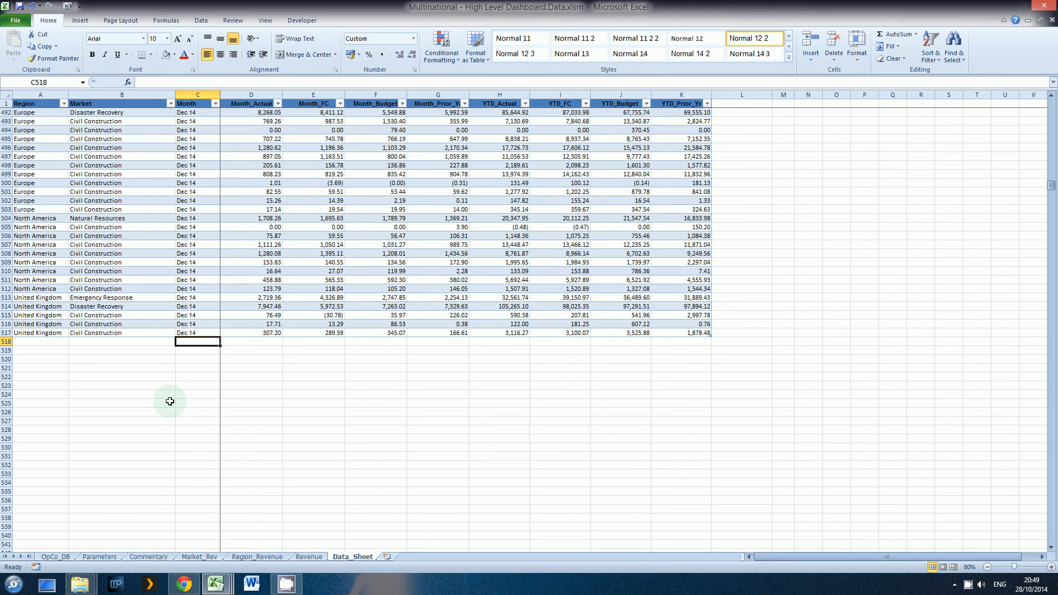
Glance at the Region_Revenue sheet and return to the first data row of Data_Sheet
{"action": "key", "text": "ctrl+Page_Up"}
{"action": "key", "text": "ctrl+Page_Up"}
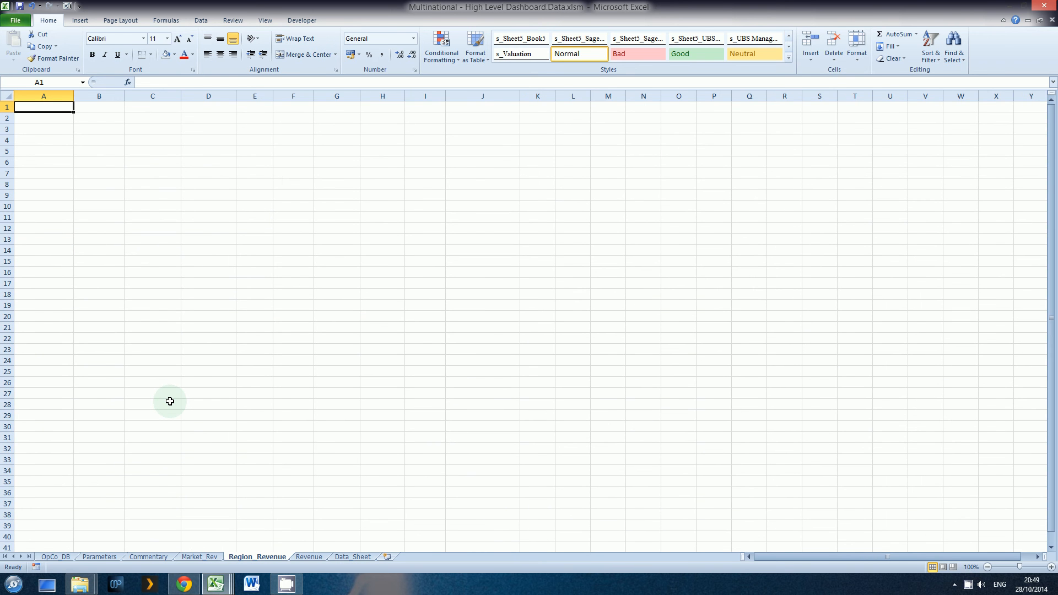
{"action": "key", "text": "ctrl+Page_Down"}
{"action": "key", "text": "ctrl+Page_Down"}
{"action": "key", "text": "ctrl+Home"}
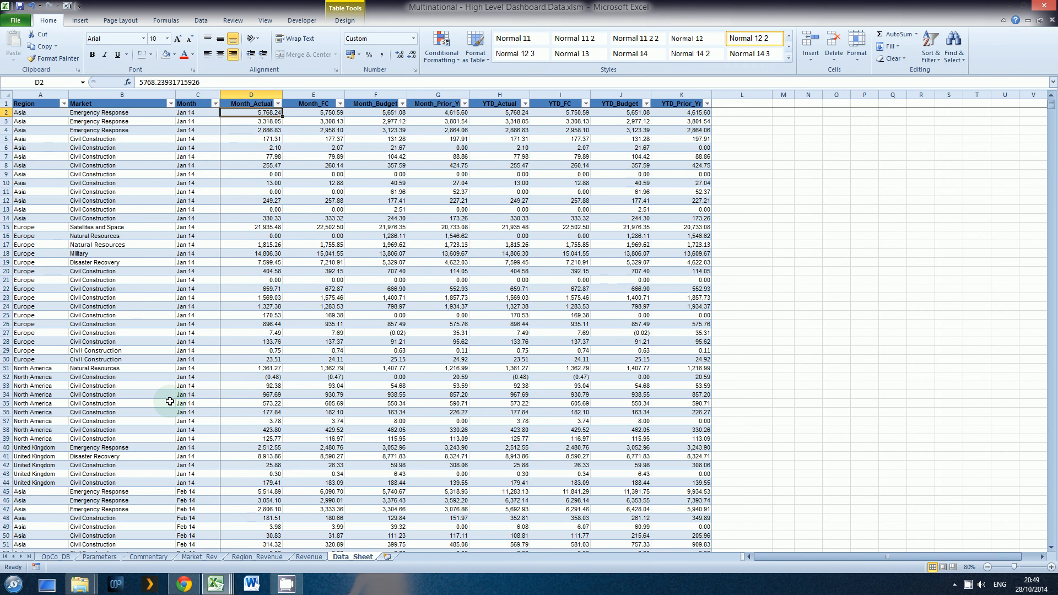
Go to the OpCo_DB dashboard sheet and select cell B2 above the Region View block
{"action": "key", "text": "ctrl+Page_Up"}
{"action": "key", "text": "ctrl+Page_Up"}
{"action": "key", "text": "ctrl+Page_Up"}
{"action": "key", "text": "ctrl+Page_Up"}
{"action": "key", "text": "ctrl+Page_Up"}
{"action": "key", "text": "ctrl+Page_Up"}
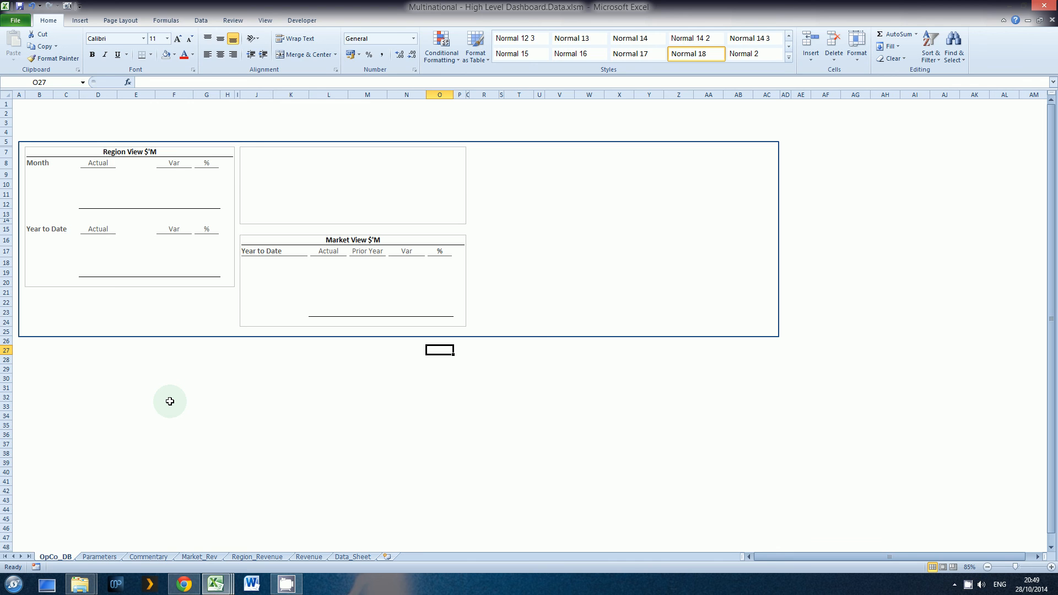
{"action": "left_click", "coordinate": [170, 401]}
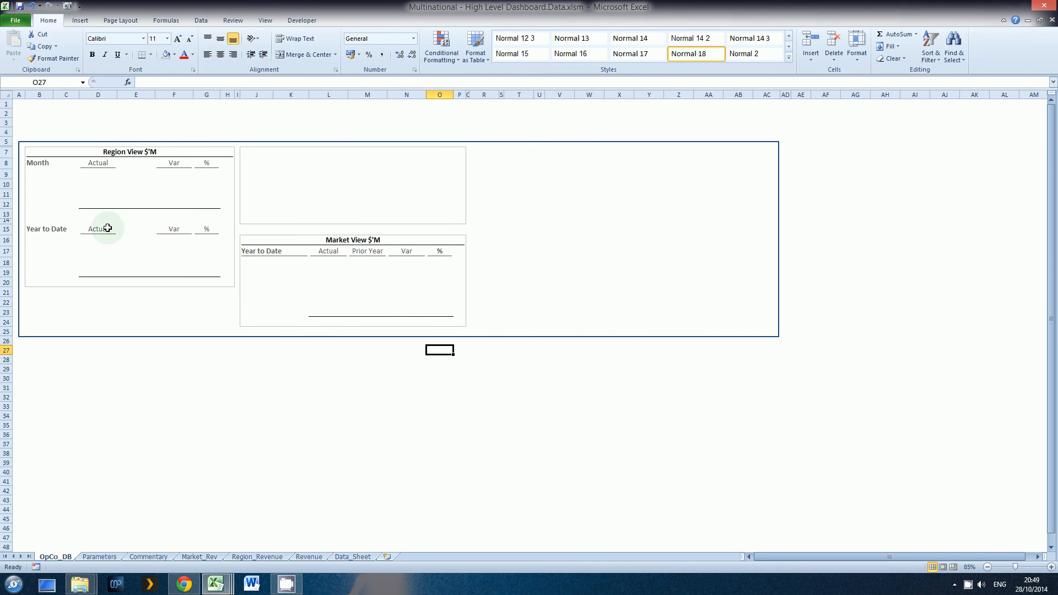
{"action": "left_click", "coordinate": [28, 115]}
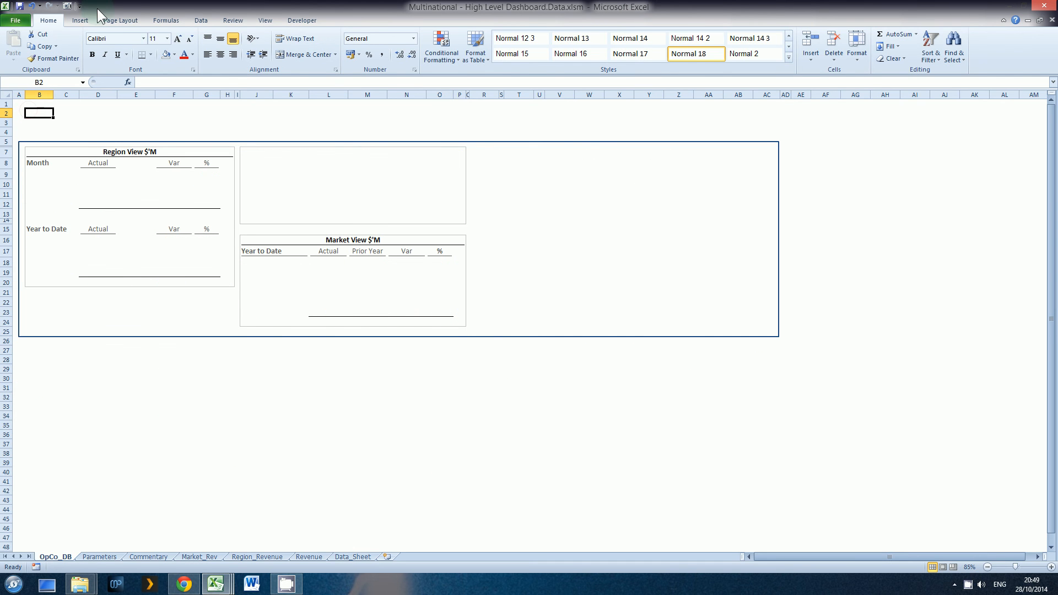
Draw a Round Same Side Corner rectangle about 43.55 cm wide and 20.11 cm high from A1 over the dashboard area
{"action": "left_click", "coordinate": [80, 20]}
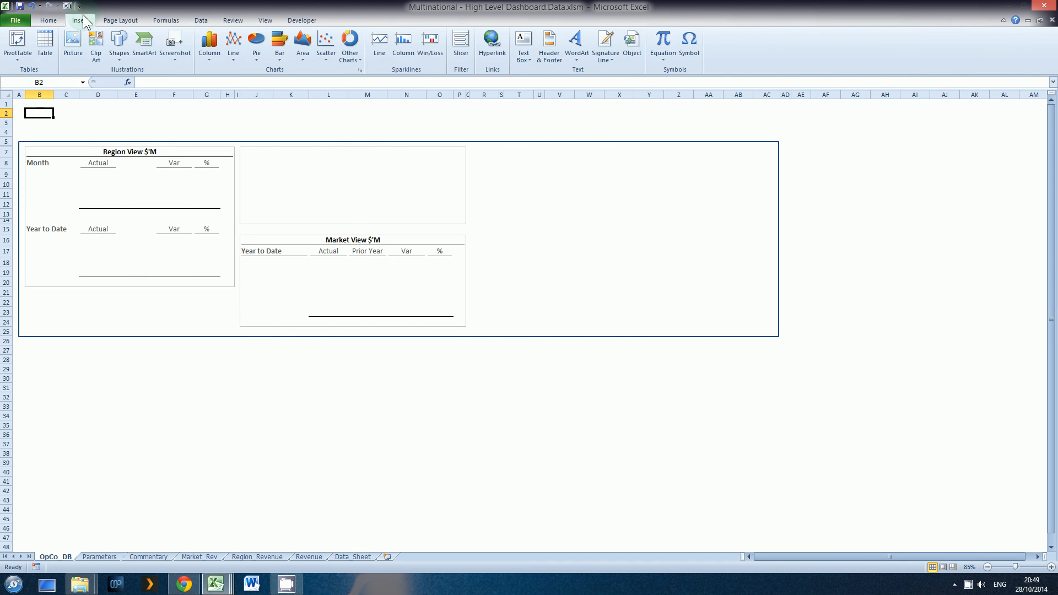
{"action": "left_click", "coordinate": [117, 44]}
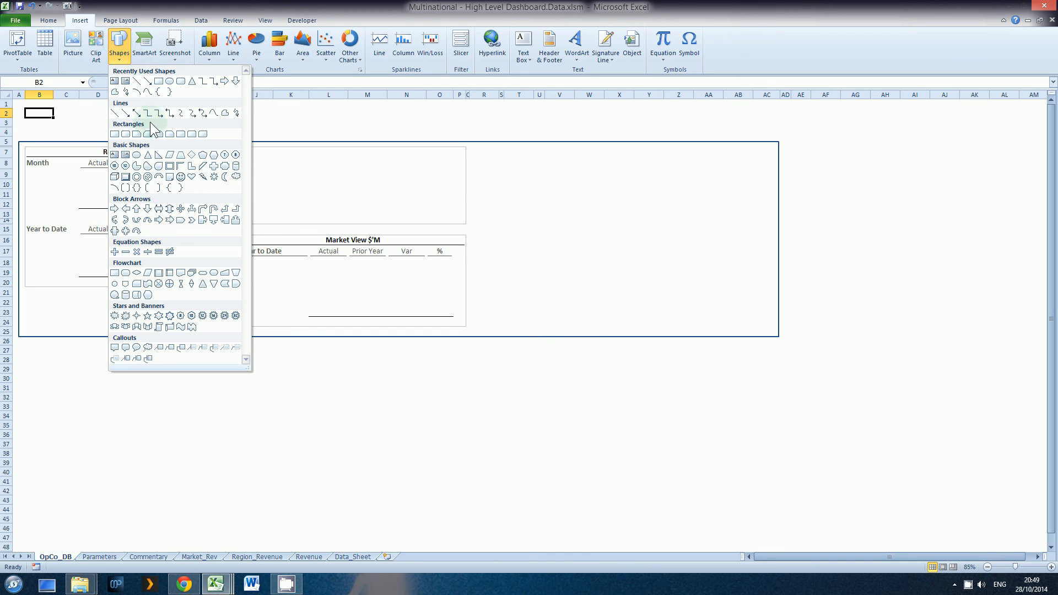
{"action": "left_click", "coordinate": [193, 135]}
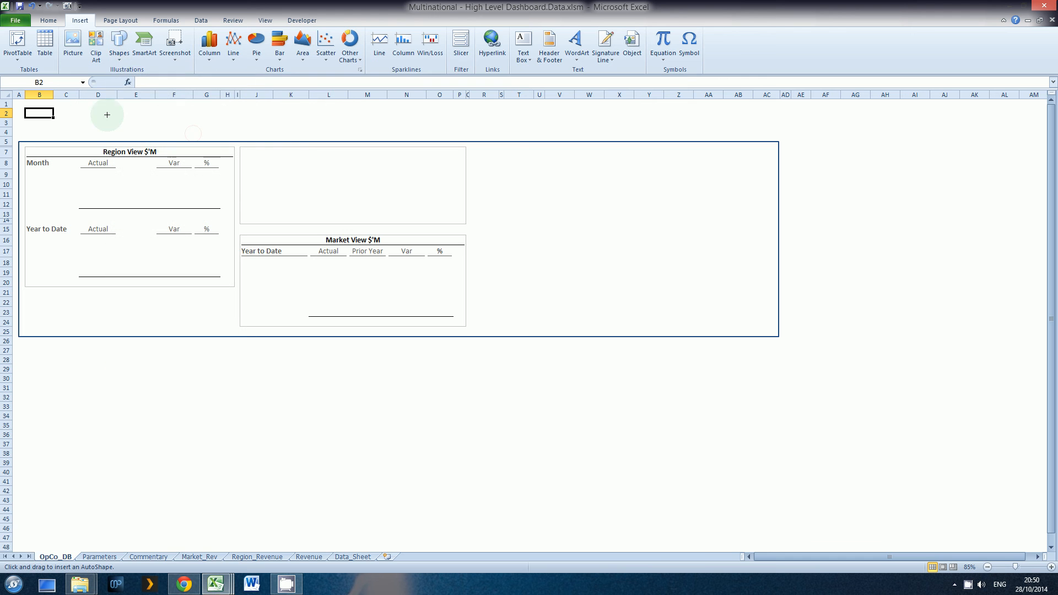
{"action": "mouse_move", "coordinate": [18, 103]}
{"action": "left_mouse_down"}
{"action": "mouse_move", "coordinate": [772, 349]}
{"action": "mouse_move", "coordinate": [789, 459]}
{"action": "left_mouse_up"}
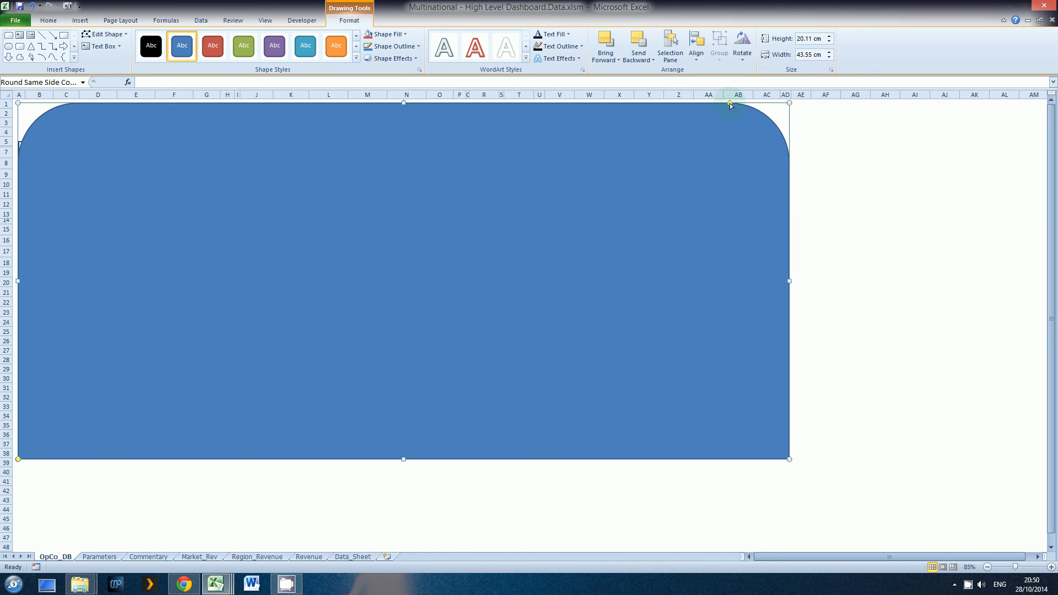
Reduce the shape's corner rounding and flip it vertically, aligning its straight edge with the top of row 1
{"action": "left_click_drag", "start_coordinate": [730, 104], "coordinate": [771, 105]}
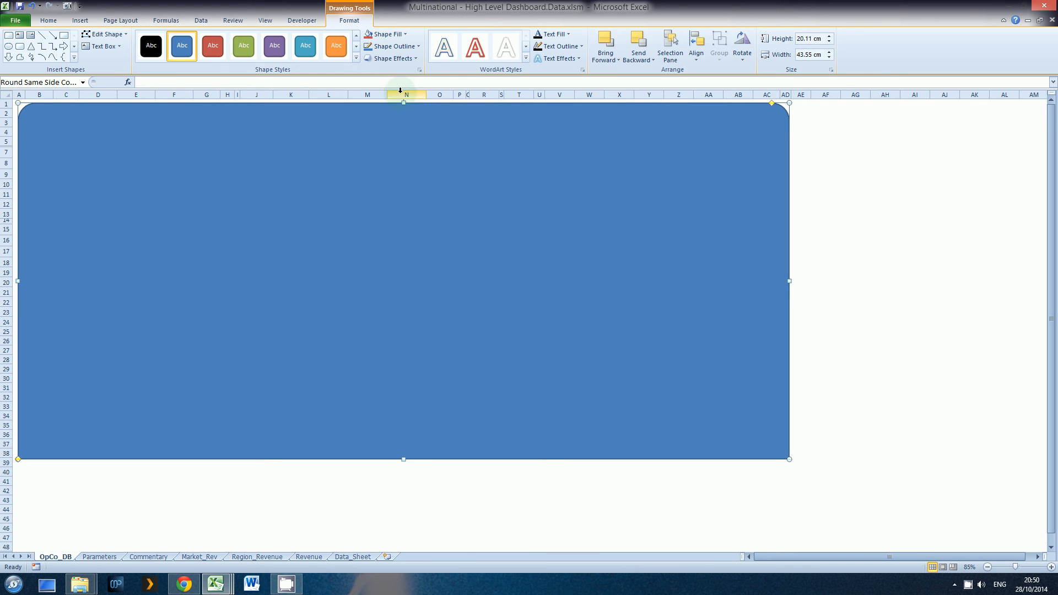
{"action": "left_click_drag", "start_coordinate": [412, 109], "coordinate": [402, 402]}
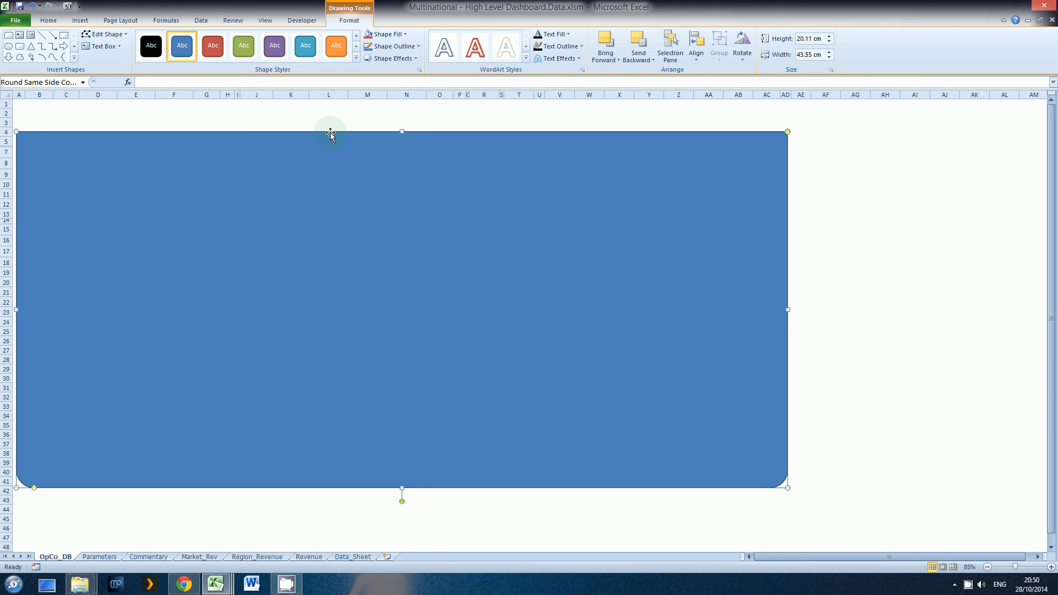
{"action": "left_click_drag", "start_coordinate": [331, 130], "coordinate": [329, 104]}
Format the shape with no fill and a solid black outline
{"action": "right_click", "coordinate": [387, 148]}
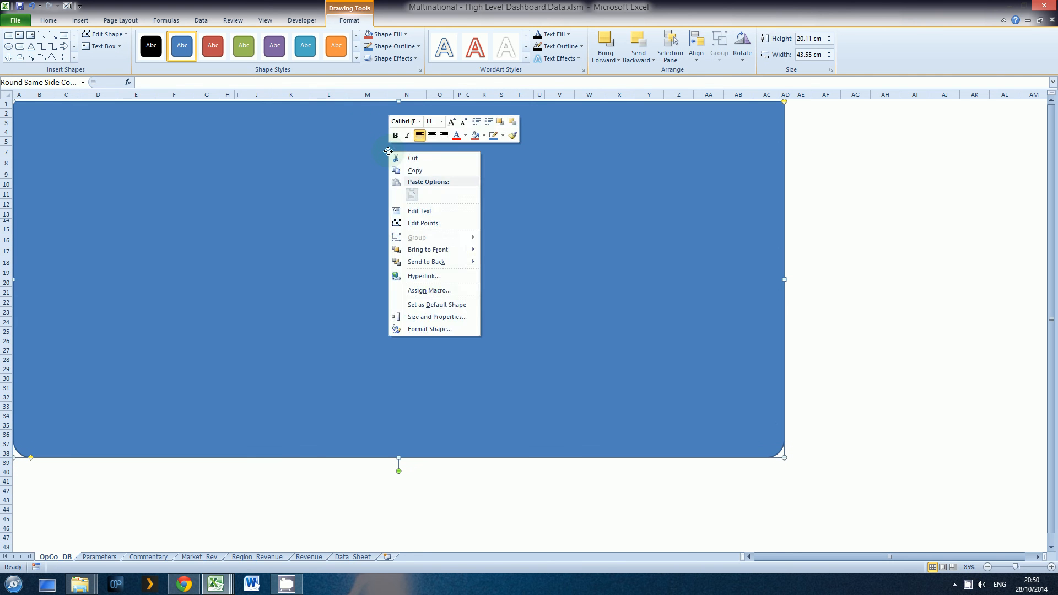
{"action": "left_click", "coordinate": [417, 329]}
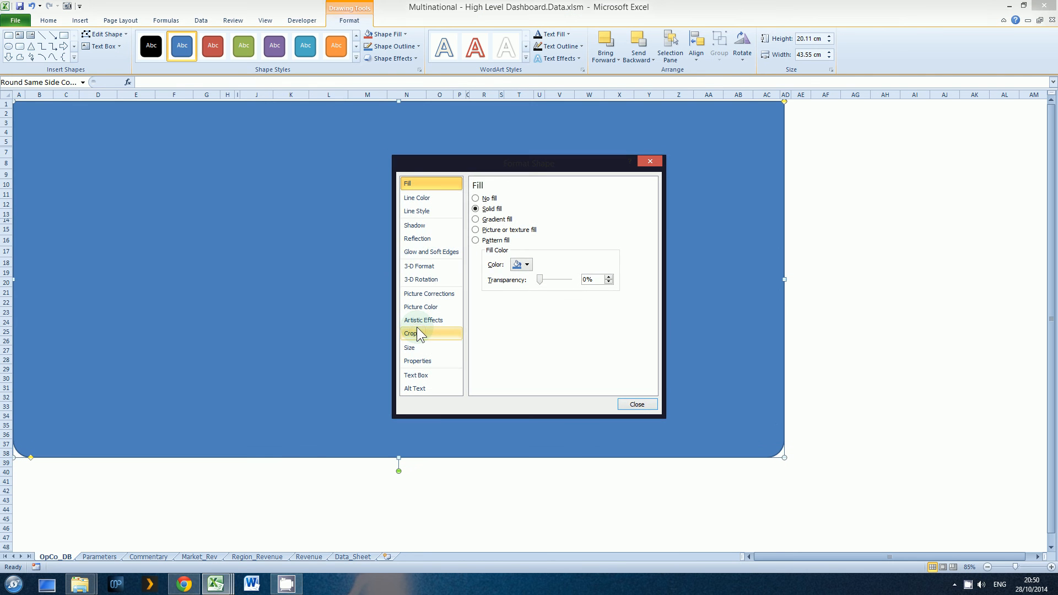
{"action": "left_click", "coordinate": [477, 199]}
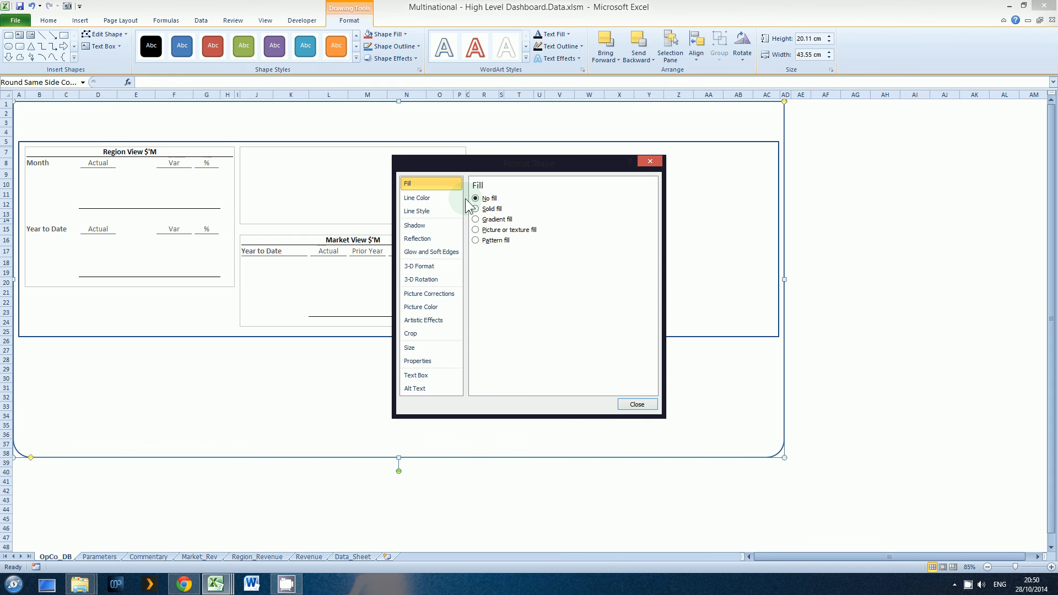
{"action": "left_click", "coordinate": [439, 197]}
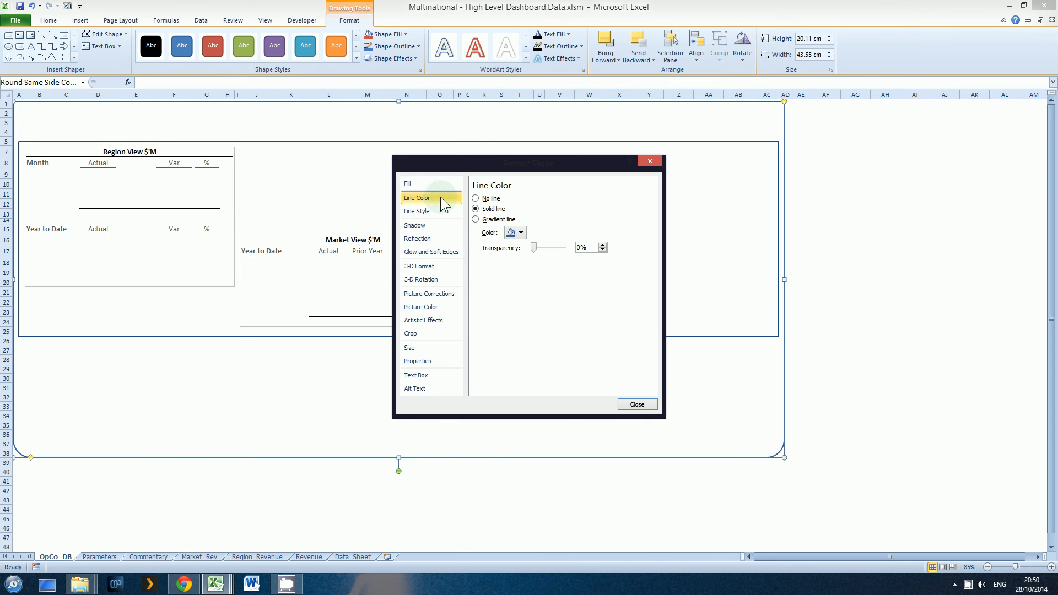
{"action": "left_click", "coordinate": [519, 234]}
{"action": "left_click", "coordinate": [520, 257]}
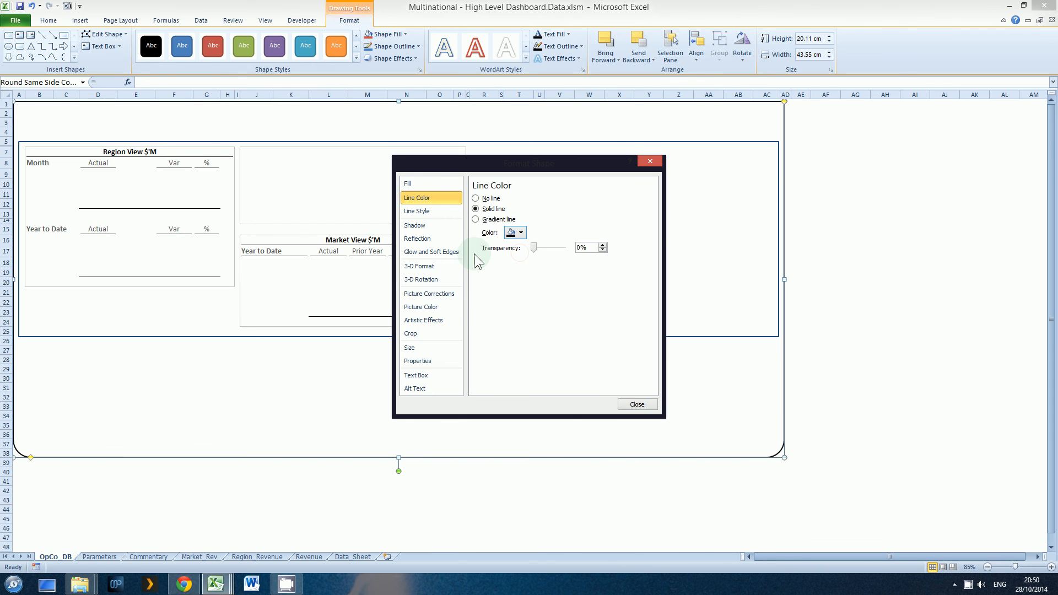
Review the outline's line style and set the shape's object positioning to Don't move or size with cells
{"action": "left_click", "coordinate": [422, 213]}
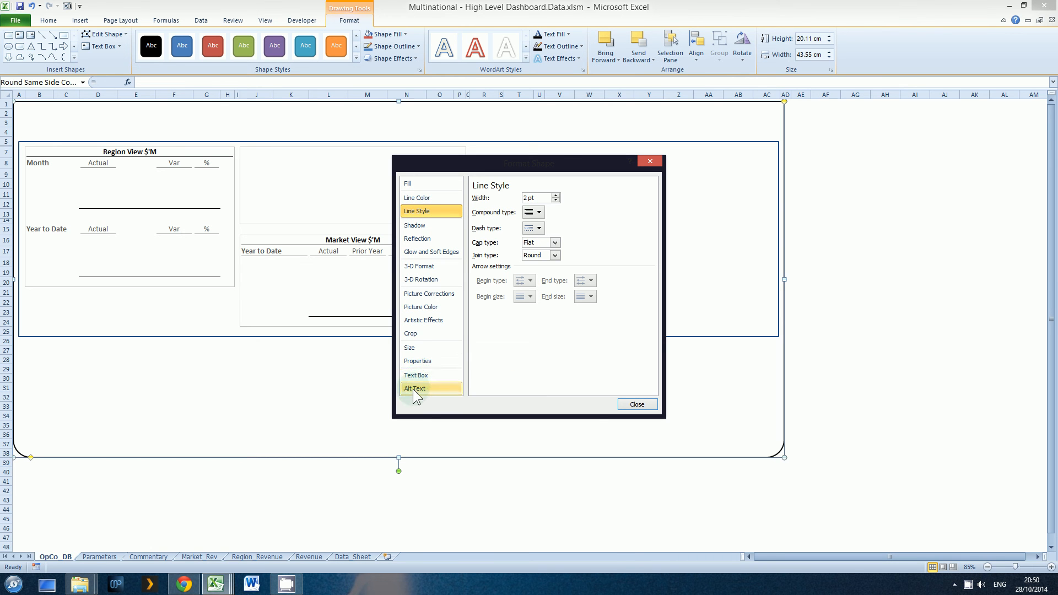
{"action": "left_click", "coordinate": [418, 361]}
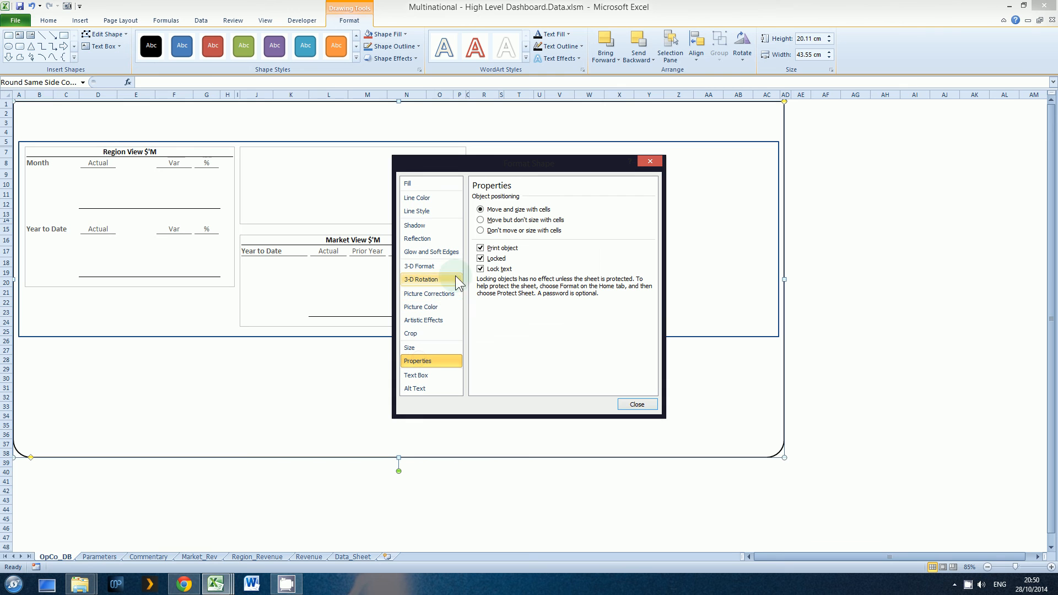
{"action": "left_click", "coordinate": [480, 230]}
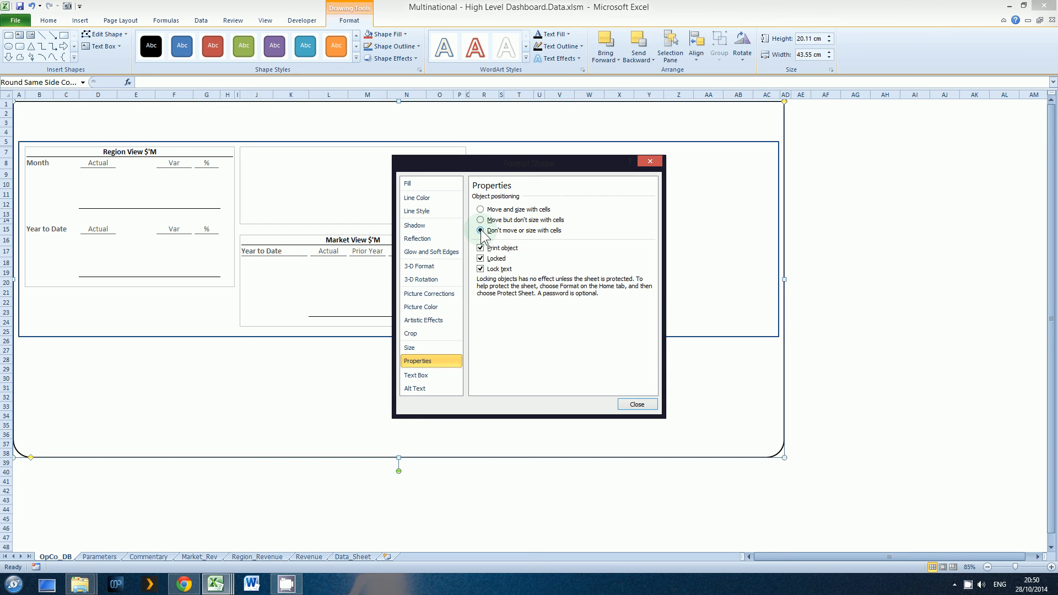
Try collapsing columns Z to AB to test the border shape's fixed positioning, and restore the columns
{"action": "left_click", "coordinate": [636, 405]}
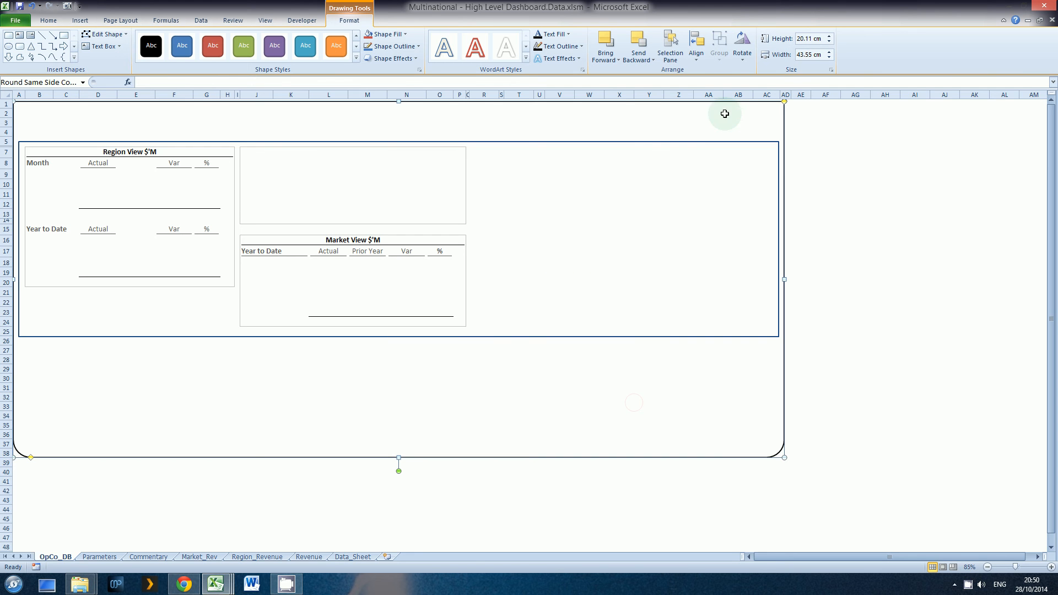
{"action": "left_click_drag", "start_coordinate": [752, 94], "coordinate": [654, 98]}
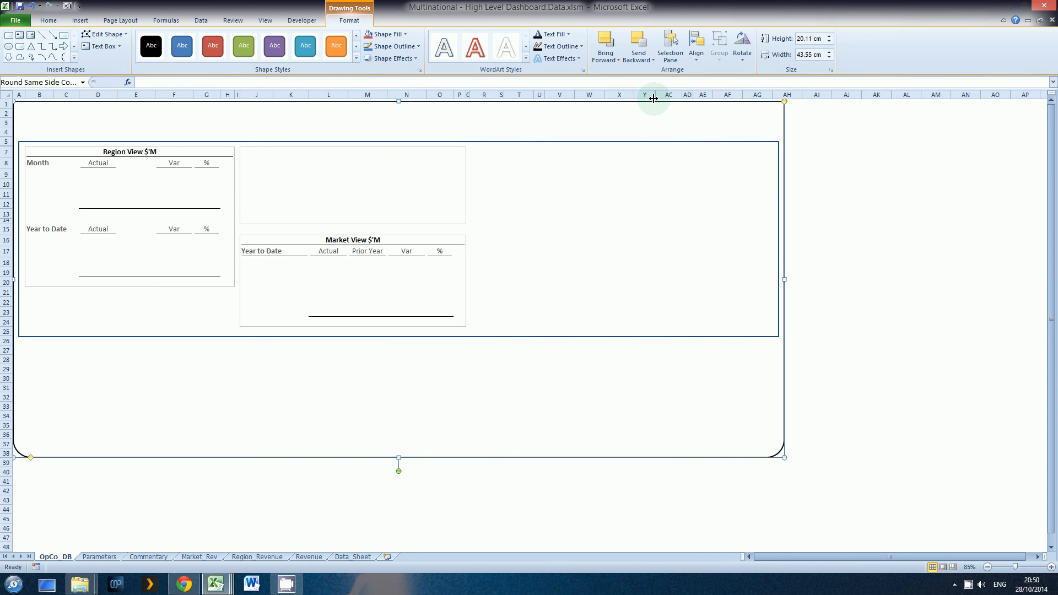
{"action": "left_click", "coordinate": [459, 406]}
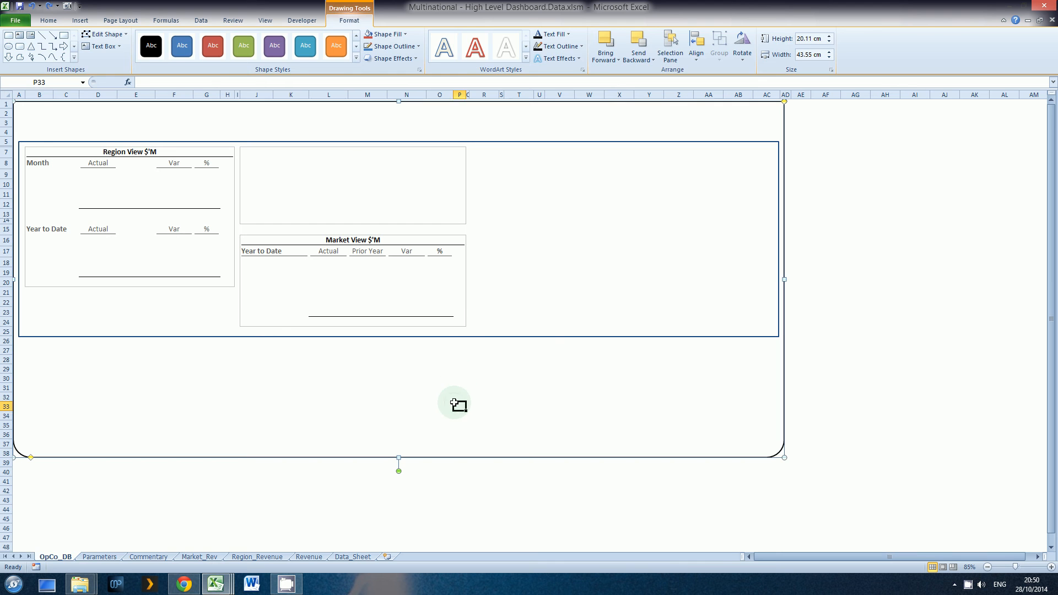
Compare with the finished dashboard and extend the border shape's lower edge down to row 44
{"action": "left_click", "coordinate": [440, 509]}
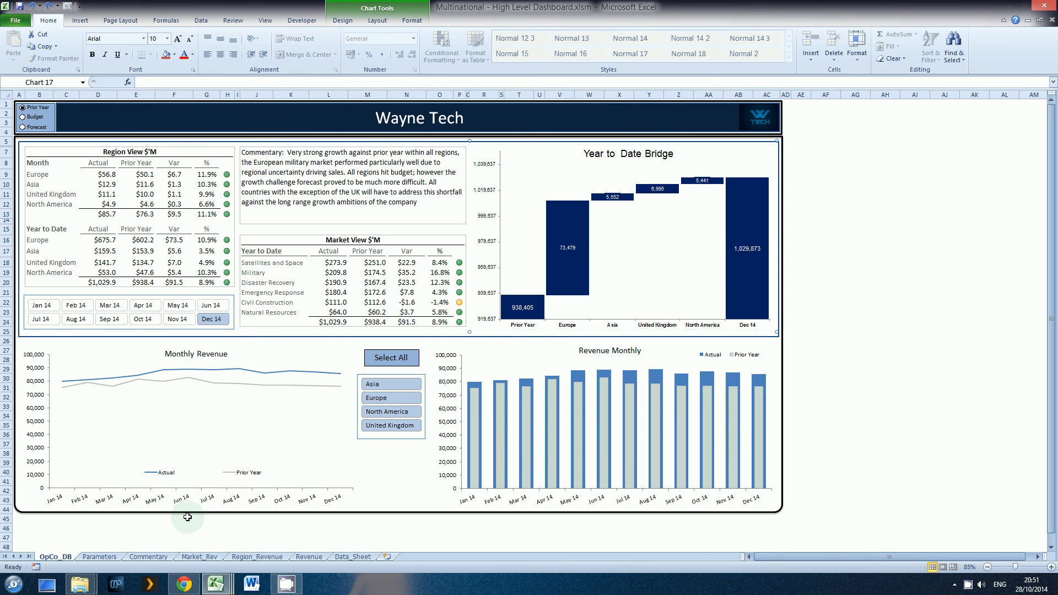
{"action": "key", "text": "alt+Tab"}
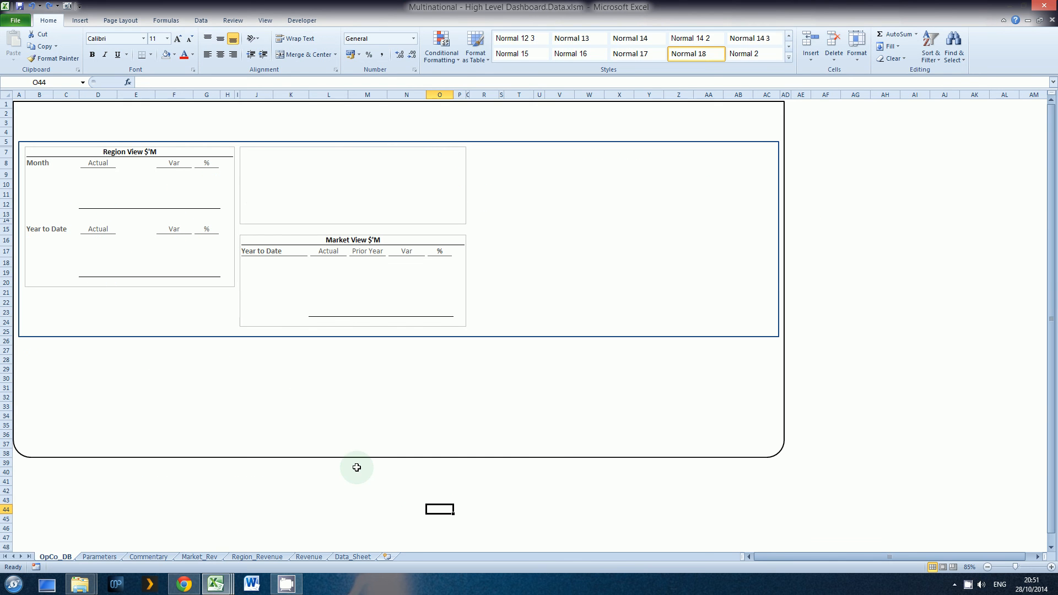
{"action": "left_click", "coordinate": [397, 458]}
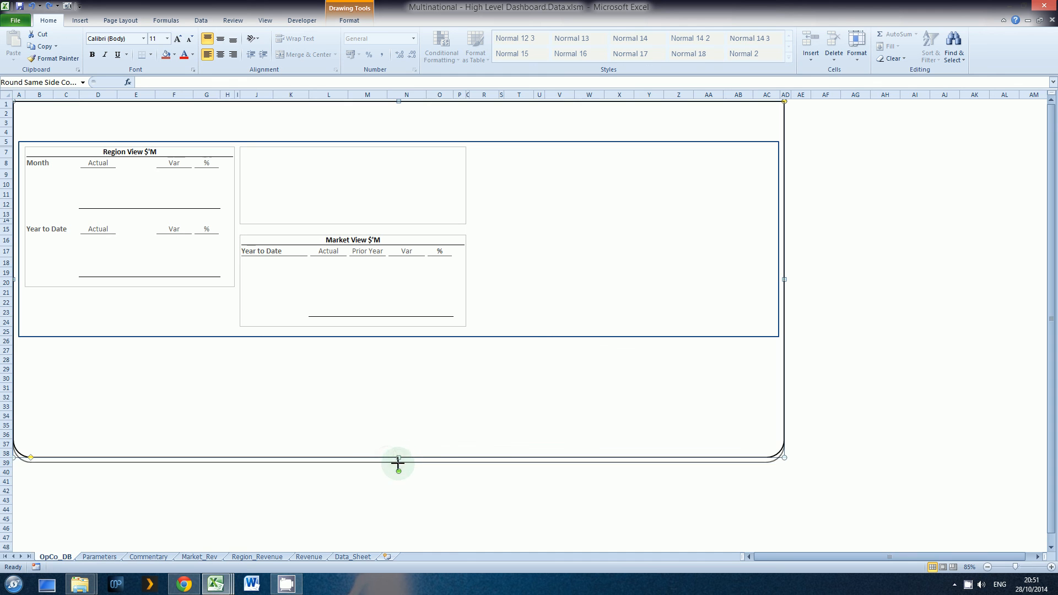
{"action": "left_click_drag", "start_coordinate": [398, 463], "coordinate": [392, 513]}
{"action": "left_click", "coordinate": [391, 433]}
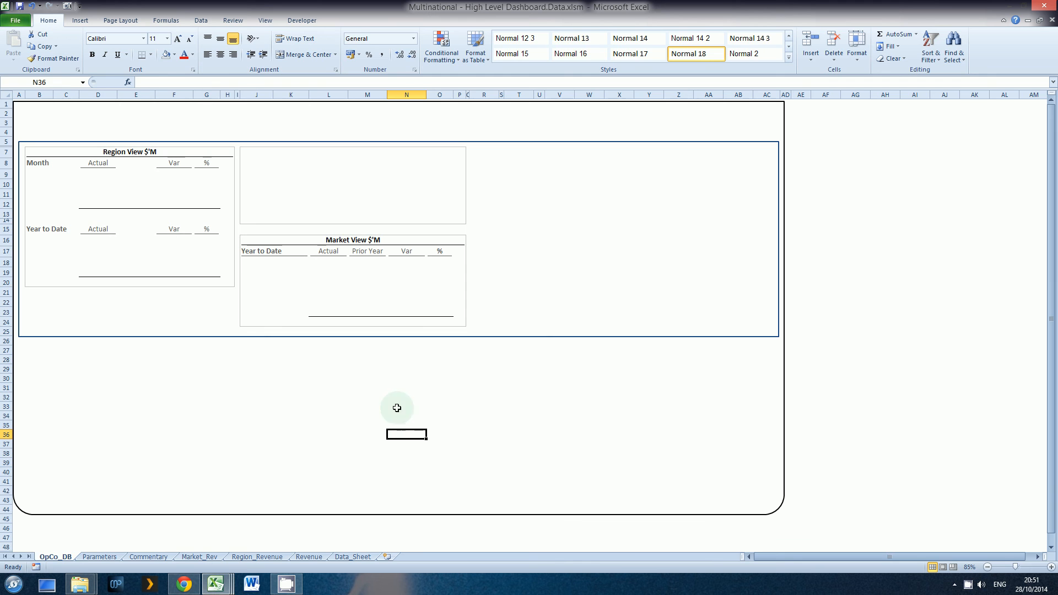
Nudge the border shape slightly right and pull its right edge in towards the inner frame
{"action": "left_click", "coordinate": [419, 102]}
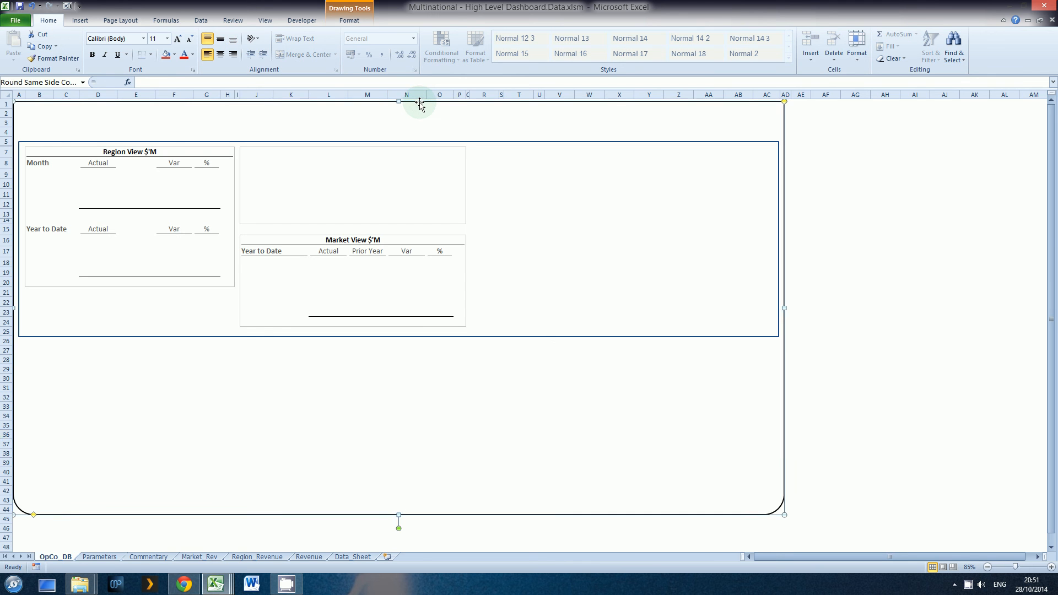
{"action": "key", "text": "Right"}
{"action": "key", "text": "Right"}
{"action": "key", "text": "Right"}
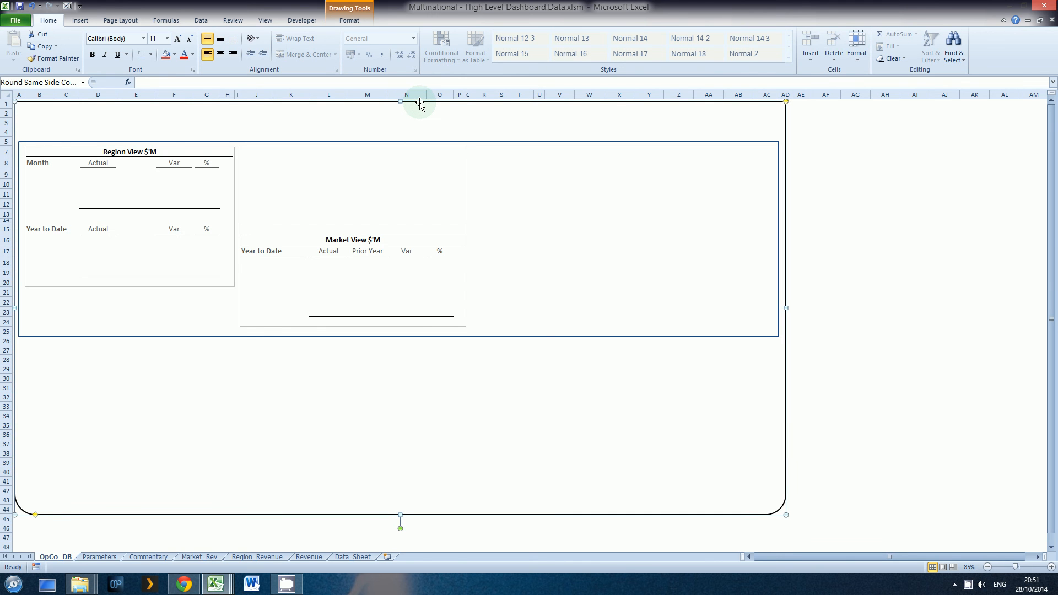
{"action": "key", "text": "Left"}
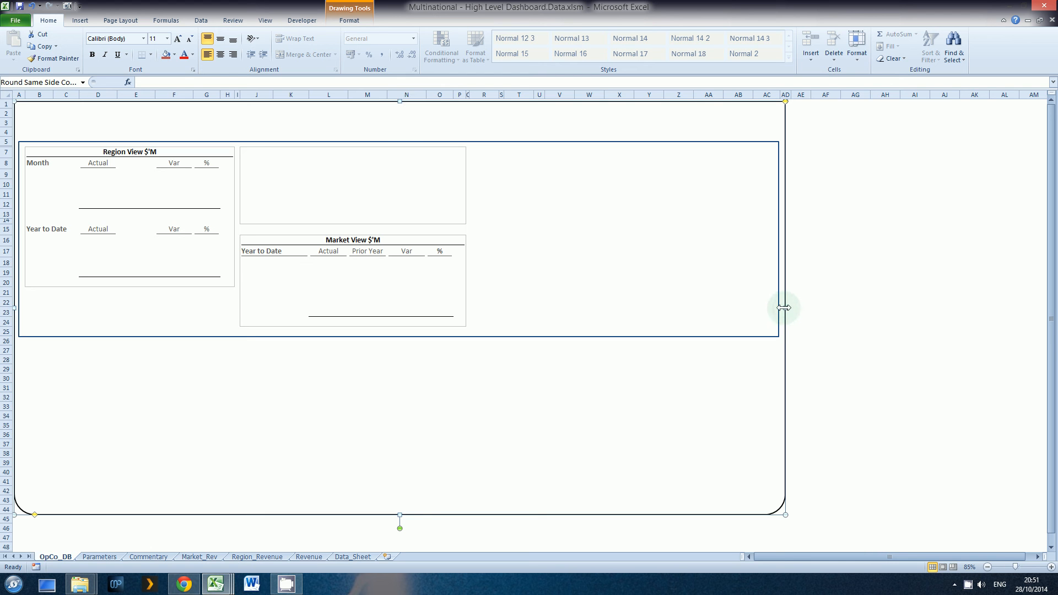
{"action": "left_click_drag", "start_coordinate": [783, 308], "coordinate": [780, 308]}
{"action": "left_click", "coordinate": [825, 291]}
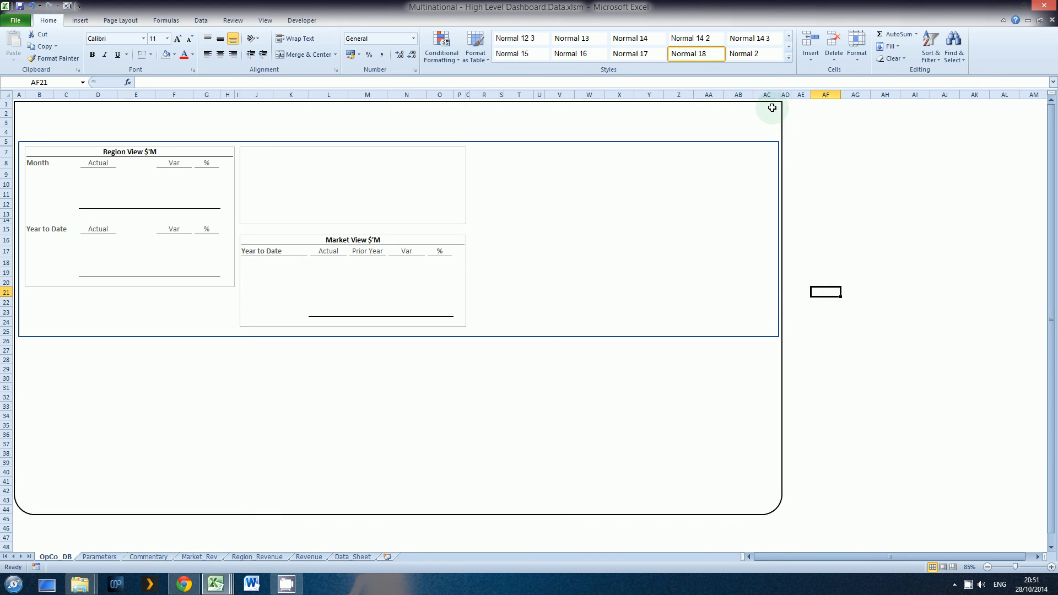
Draw a rectangle about 43.24 cm wide and 2.18 cm high across rows 1 to 4 inside the border
{"action": "left_click", "coordinate": [80, 21]}
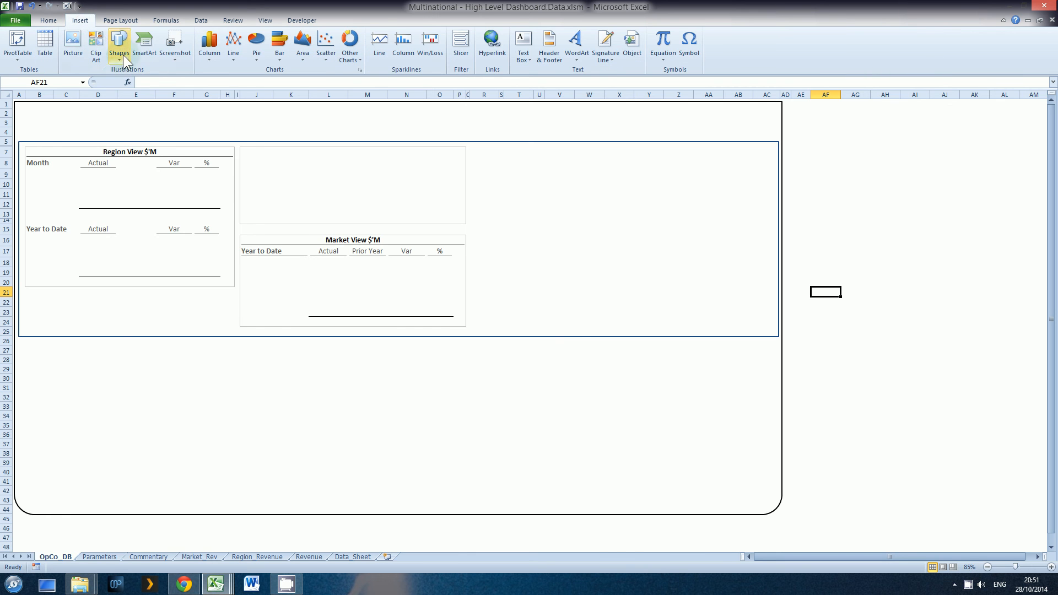
{"action": "left_click", "coordinate": [118, 48]}
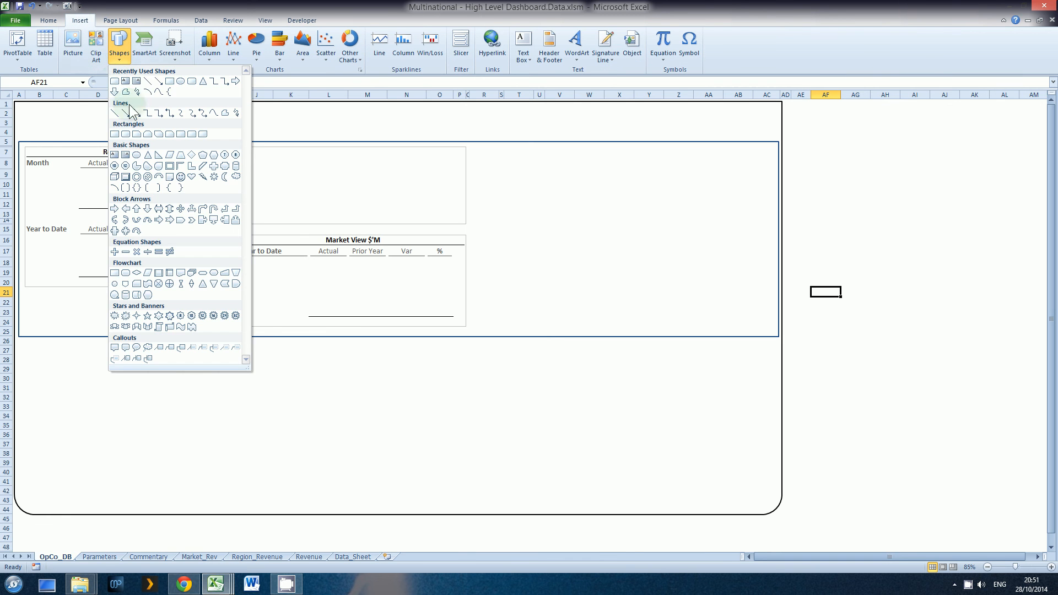
{"action": "left_click", "coordinate": [169, 81]}
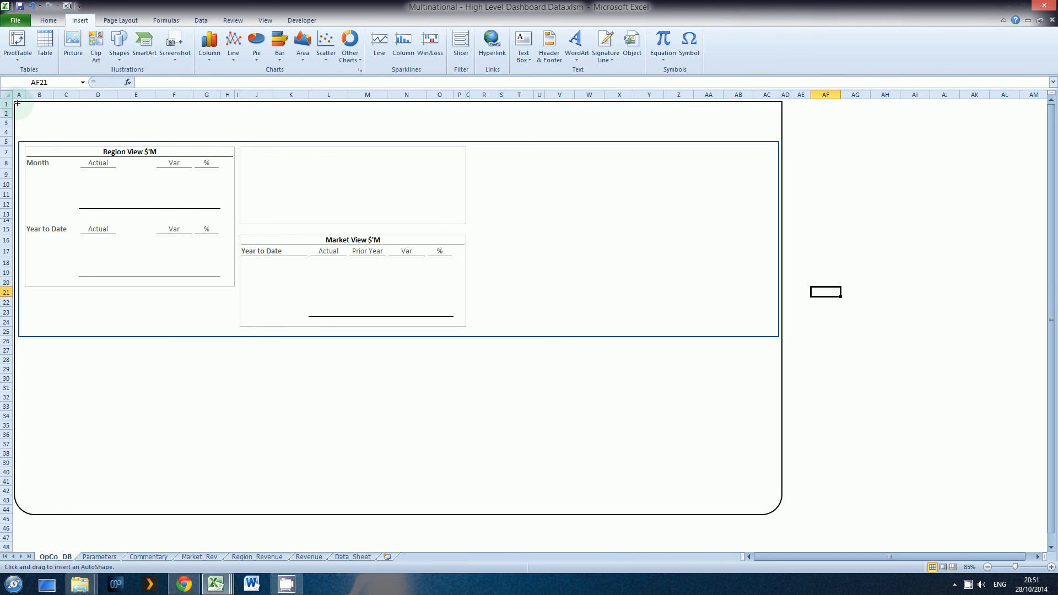
{"action": "mouse_move", "coordinate": [16, 102]}
{"action": "left_mouse_down"}
{"action": "mouse_move", "coordinate": [755, 121]}
{"action": "mouse_move", "coordinate": [784, 132]}
{"action": "mouse_move", "coordinate": [781, 141]}
{"action": "left_mouse_up"}
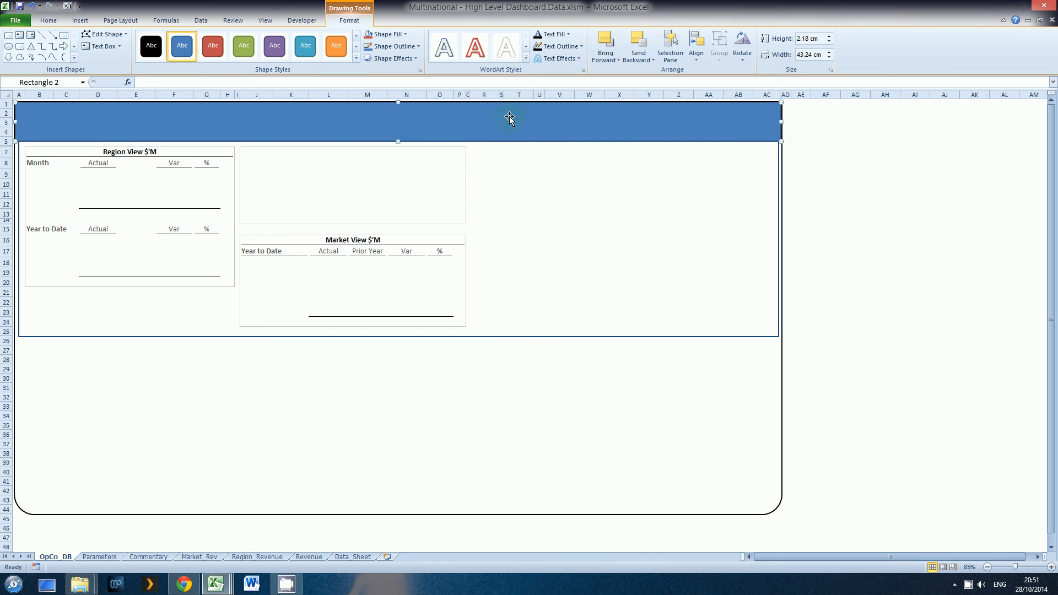
Apply the solid black shape style to the banner rectangle, and set its outline and fill to the standard Dark Blue
{"action": "left_click", "coordinate": [356, 58]}
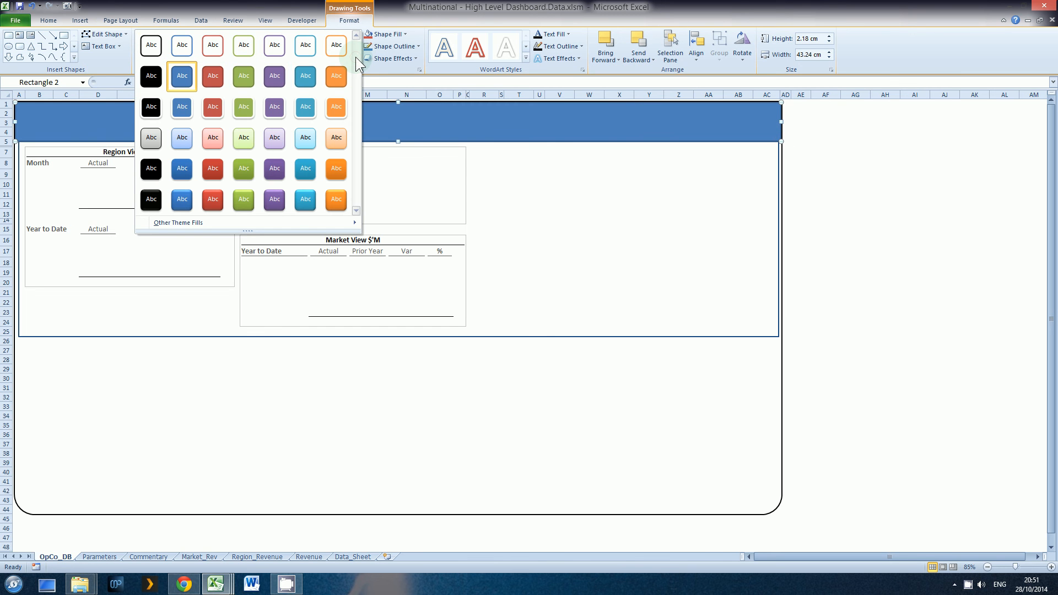
{"action": "left_click", "coordinate": [143, 74]}
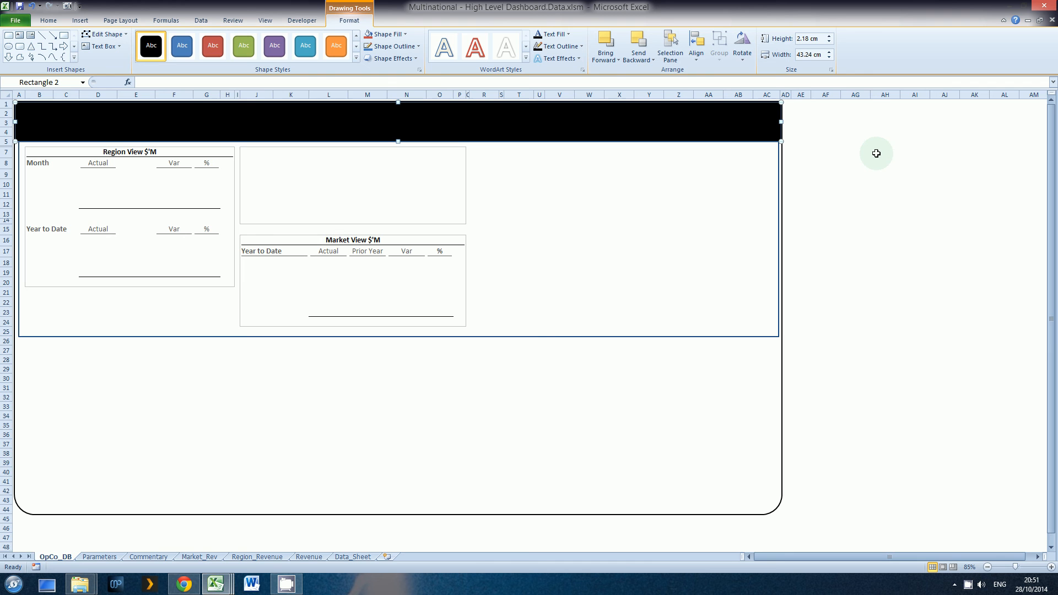
{"action": "left_click", "coordinate": [356, 58]}
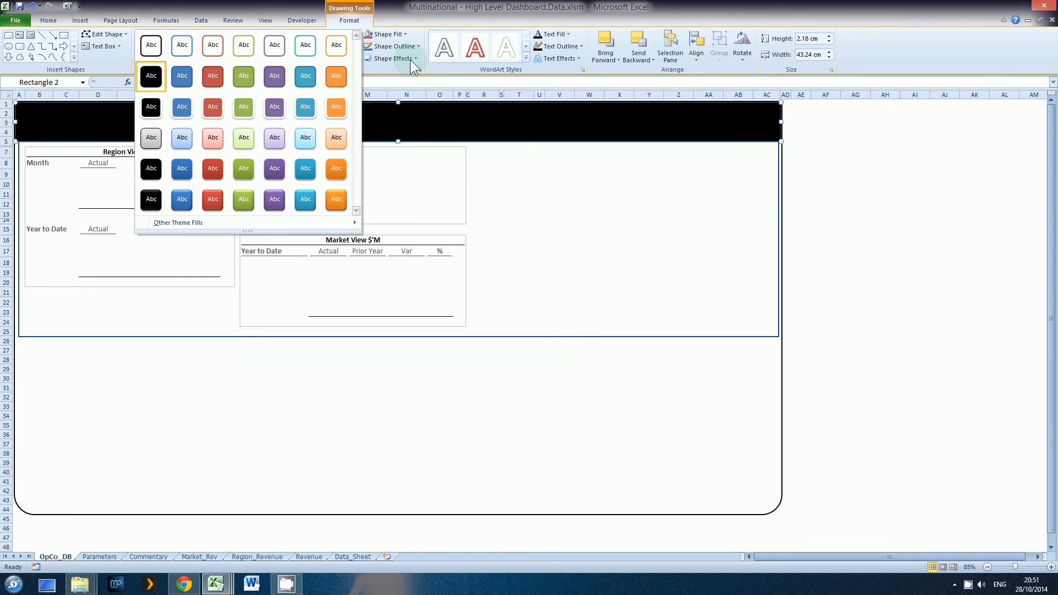
{"action": "left_click", "coordinate": [415, 46]}
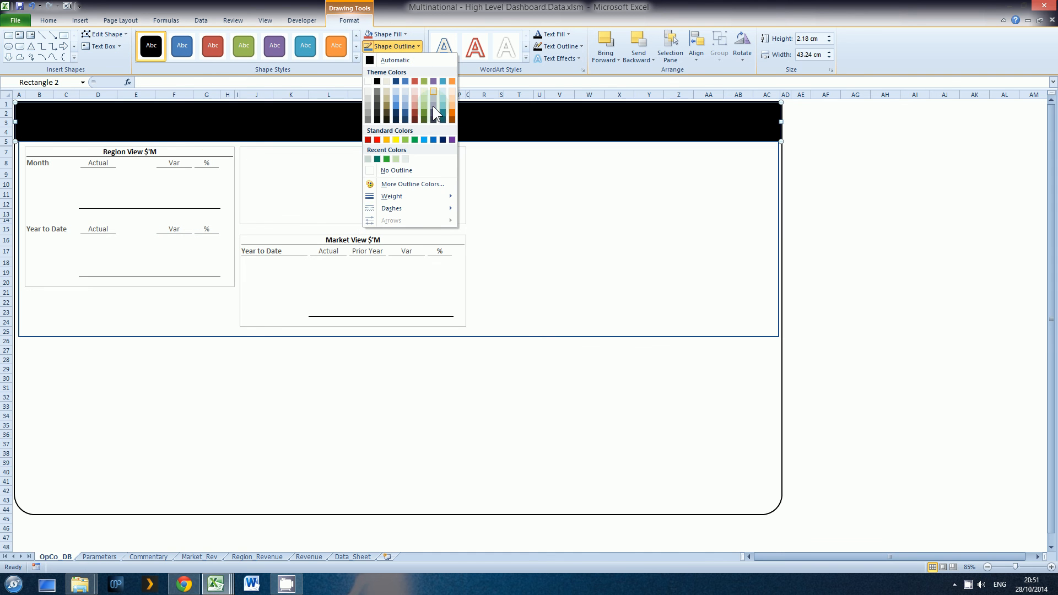
{"action": "left_click", "coordinate": [442, 140]}
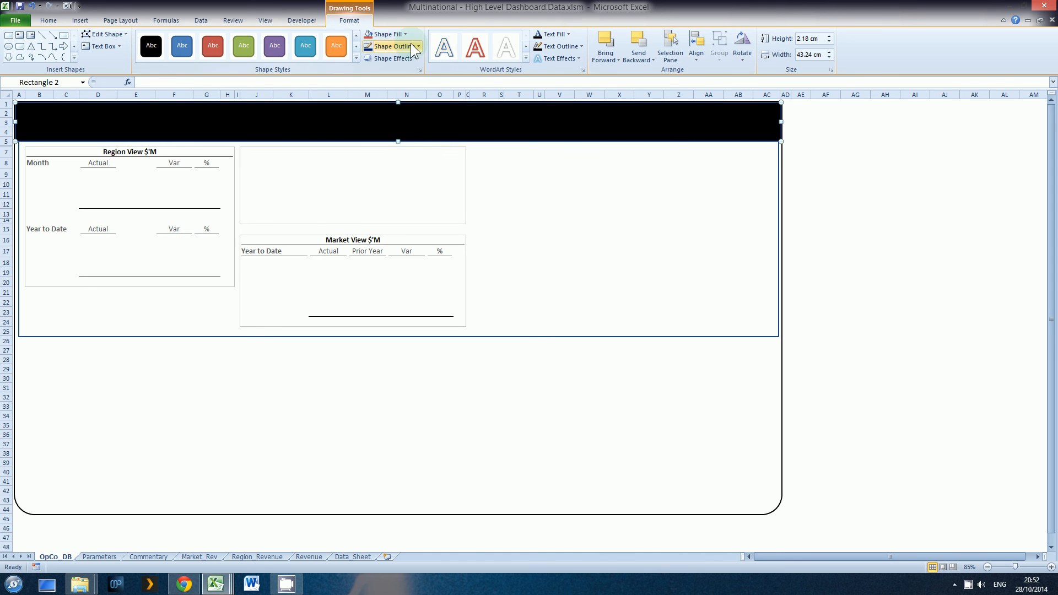
{"action": "left_click", "coordinate": [385, 34]}
{"action": "left_click", "coordinate": [442, 128]}
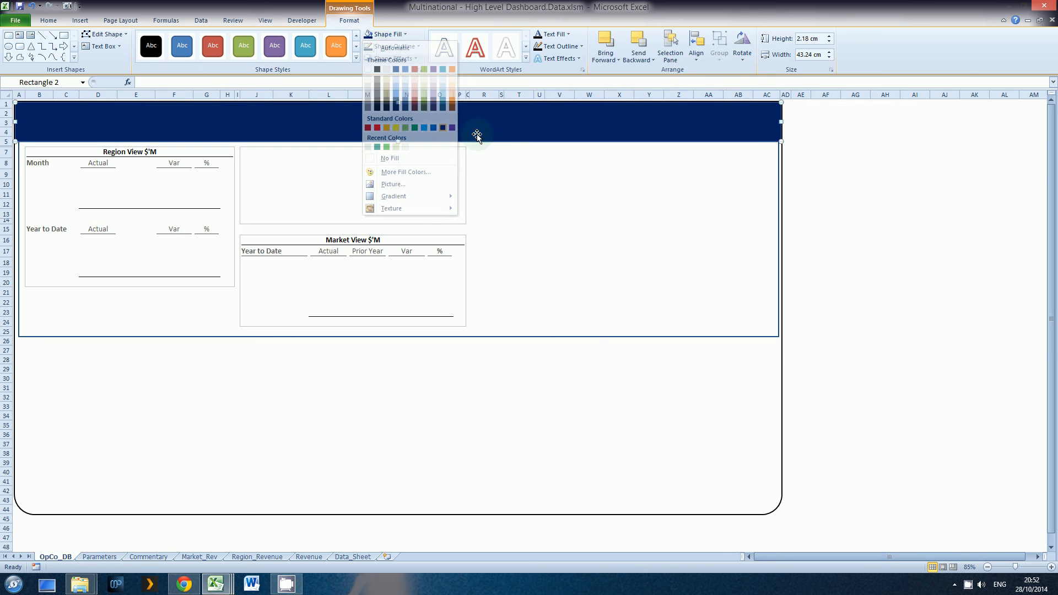
{"action": "left_click", "coordinate": [827, 172]}
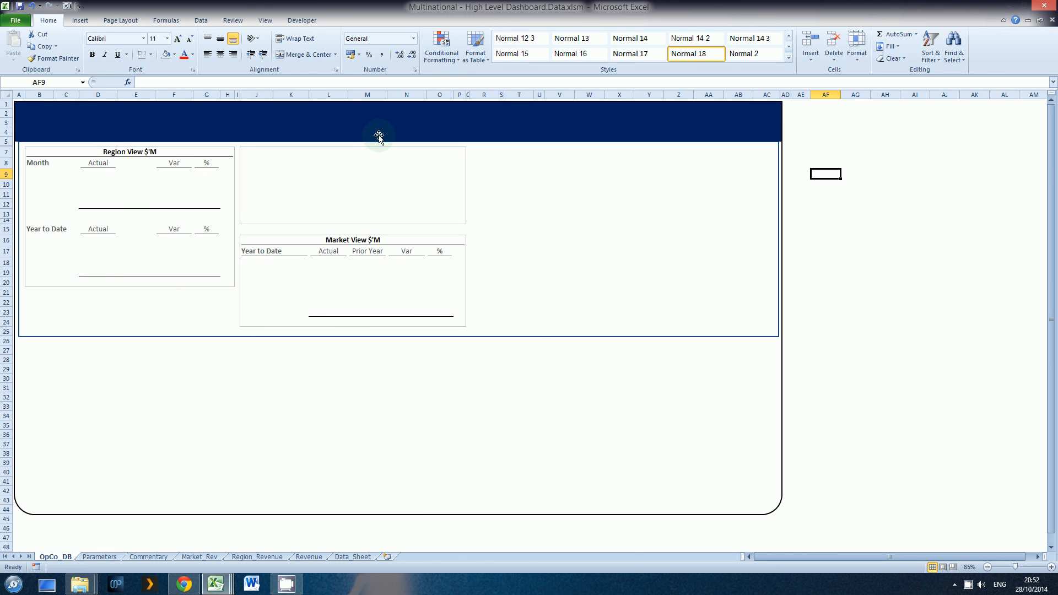
Shorten the banner to leave a thin gap above the inner frame and move its left edge to the end of column B
{"action": "left_click", "coordinate": [379, 134]}
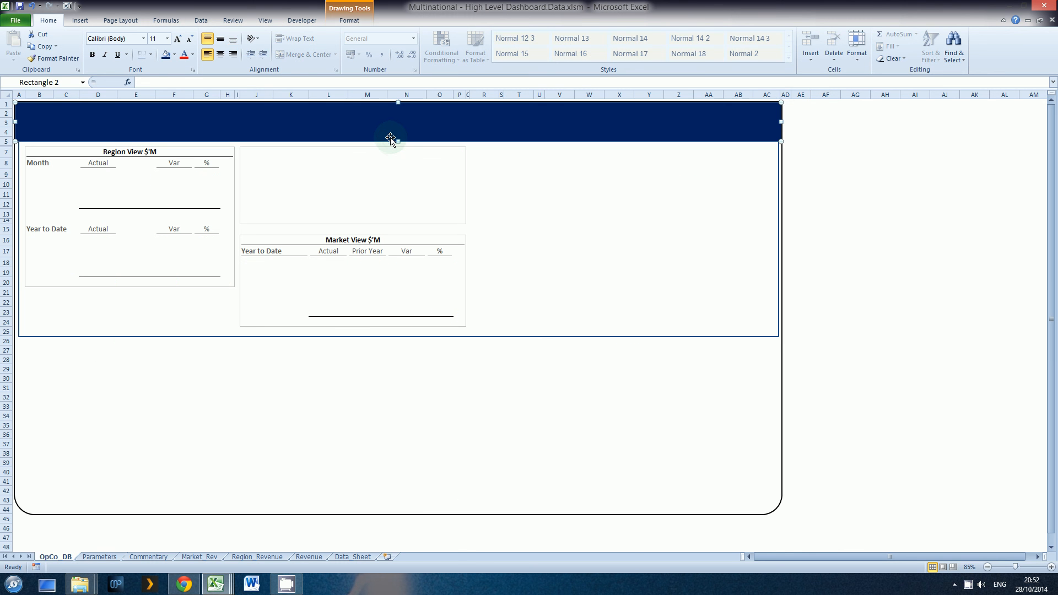
{"action": "left_click_drag", "start_coordinate": [397, 140], "coordinate": [397, 138]}
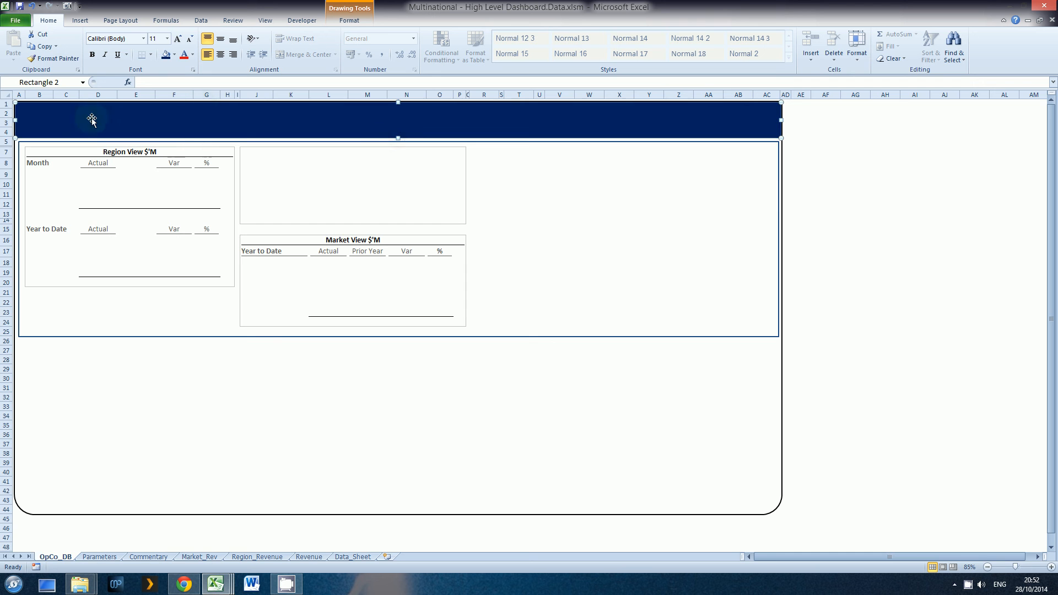
{"action": "left_click_drag", "start_coordinate": [18, 120], "coordinate": [66, 120]}
{"action": "left_click", "coordinate": [34, 113]}
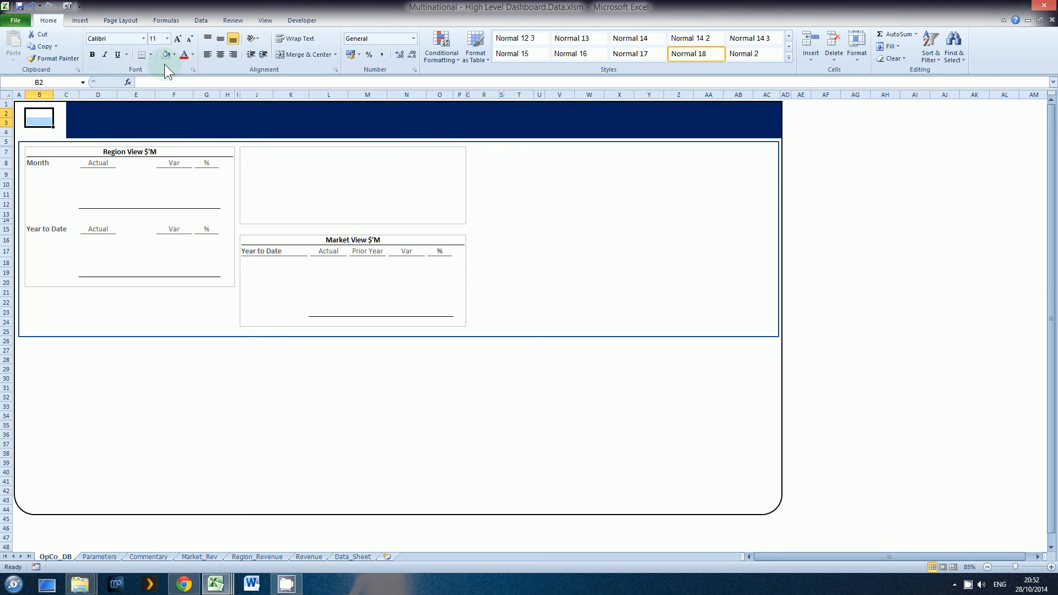
Draw a rectangle about 2.9 cm wide and 2.12 cm high in the space left of the banner and fill it with lighter theme blue
{"action": "left_click", "coordinate": [78, 21]}
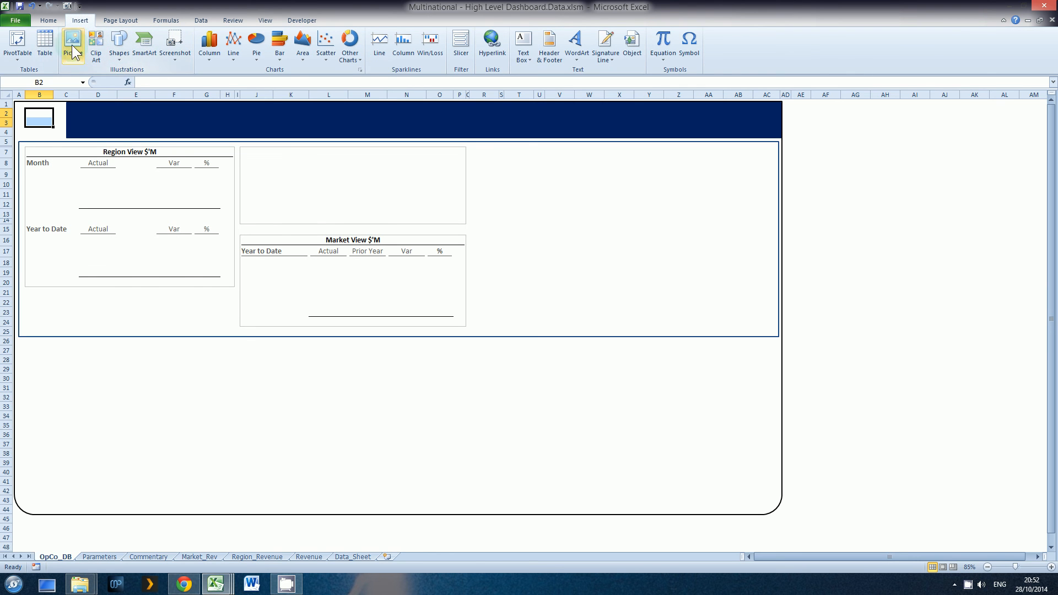
{"action": "left_click", "coordinate": [119, 47]}
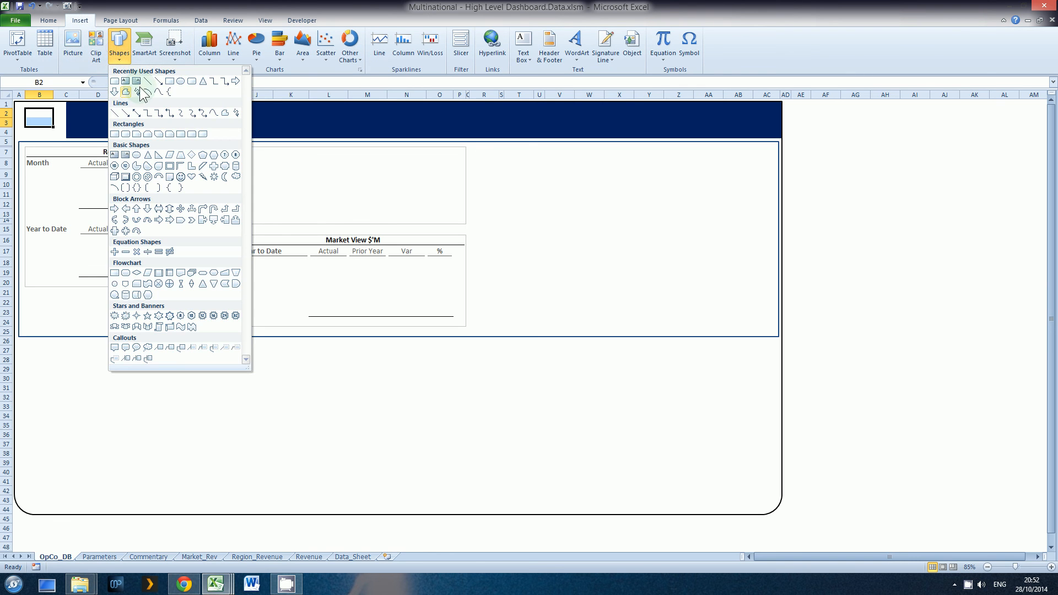
{"action": "left_click", "coordinate": [171, 82]}
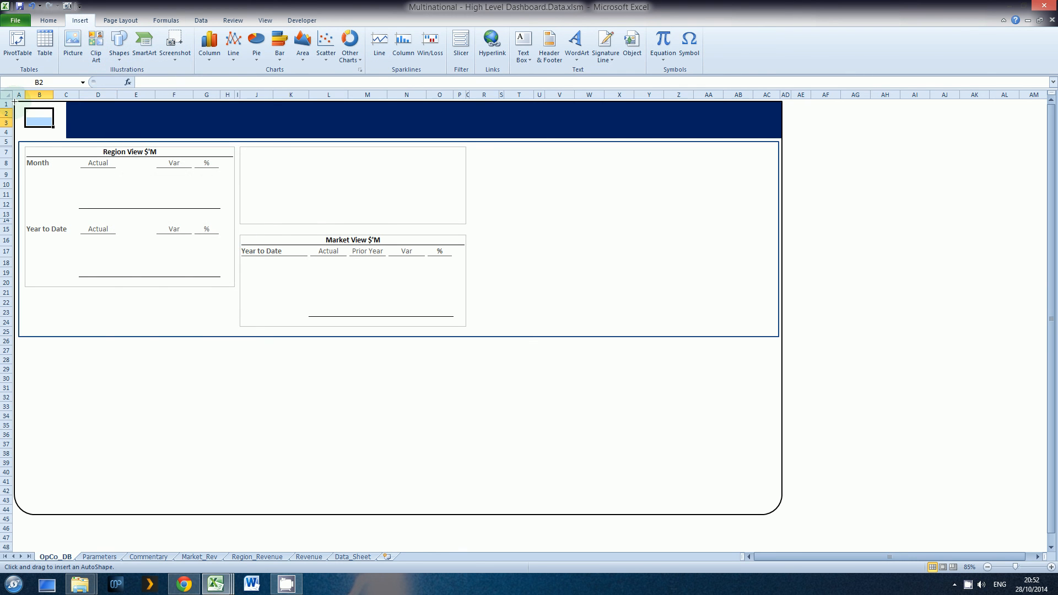
{"action": "left_click_drag", "start_coordinate": [15, 101], "coordinate": [66, 138]}
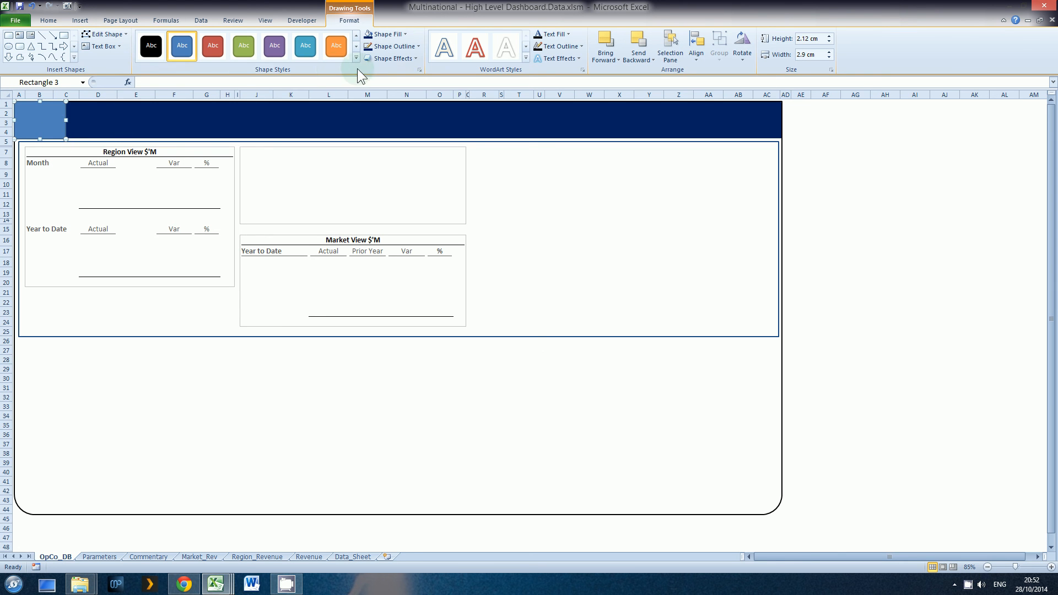
{"action": "left_click", "coordinate": [406, 34]}
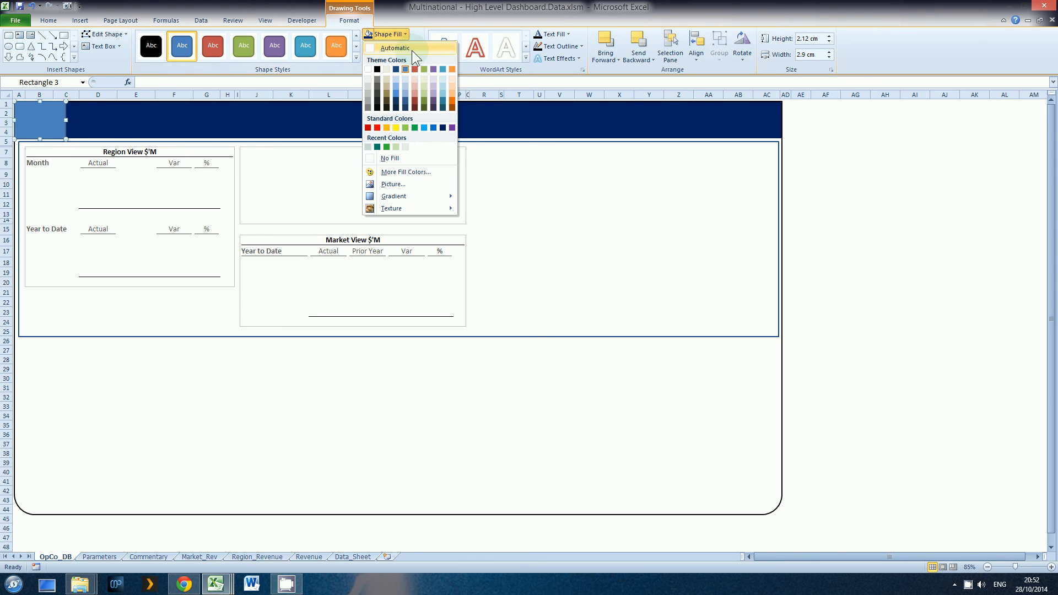
{"action": "left_click", "coordinate": [402, 94]}
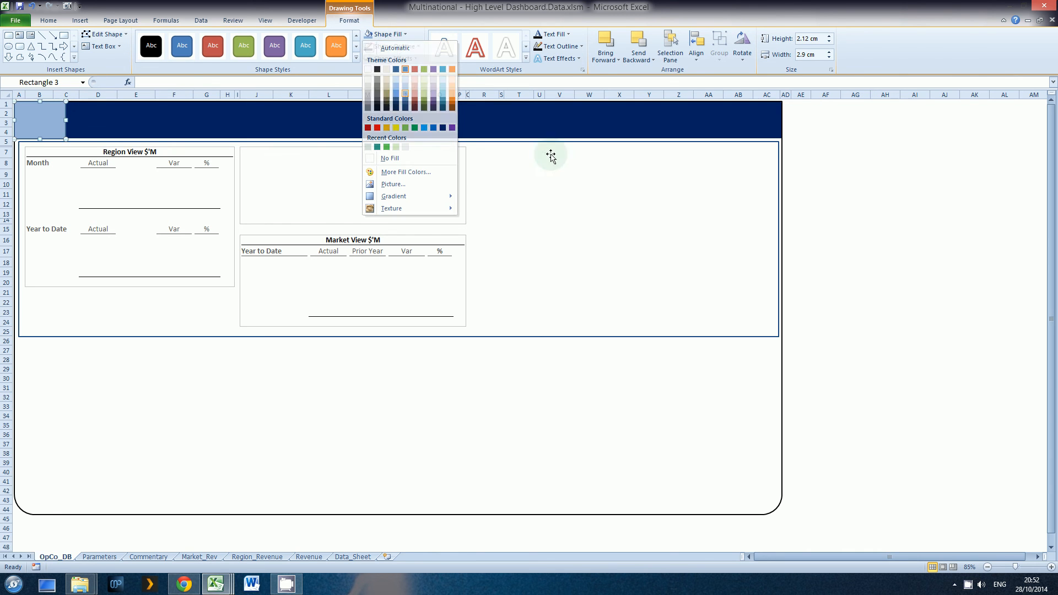
{"action": "left_click", "coordinate": [854, 159]}
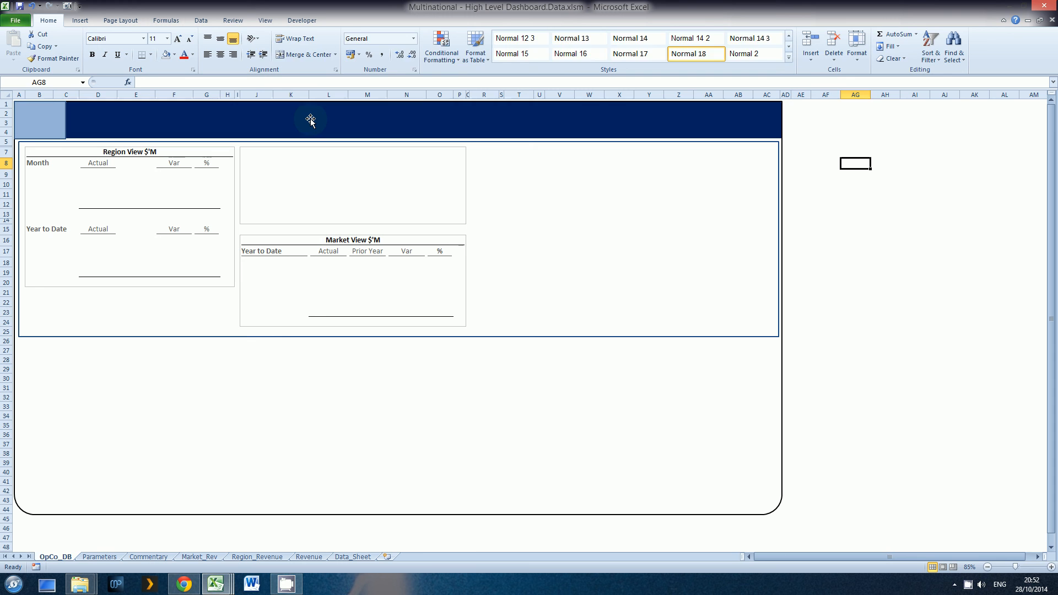
Examine the Data_Sheet source table and the Parameters sheet's waterfall chart plot formulas, and return to the OpCo_DB sheet
{"action": "left_click", "coordinate": [310, 119]}
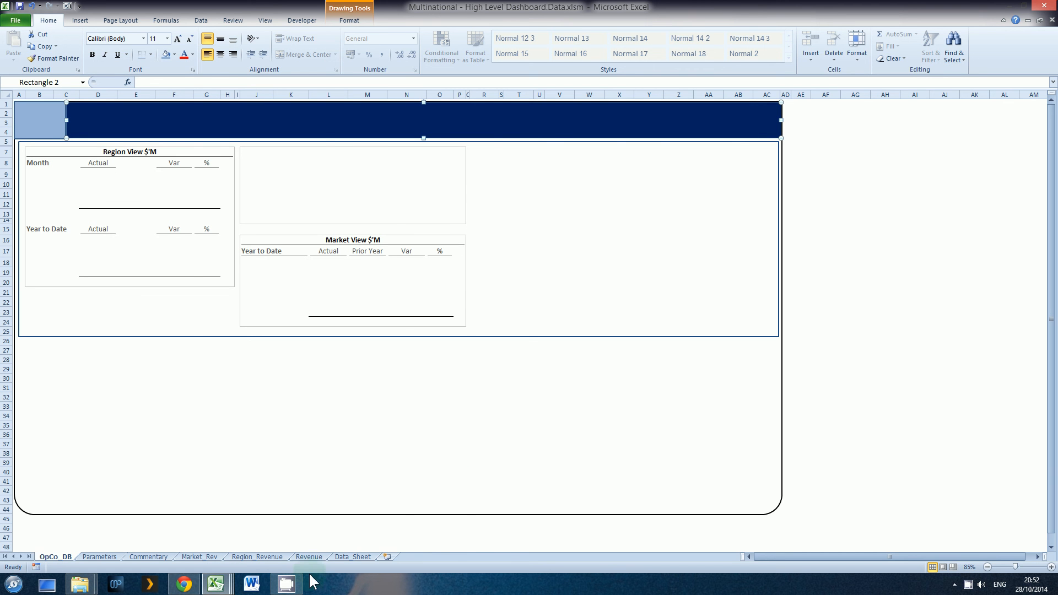
{"action": "left_click", "coordinate": [343, 558]}
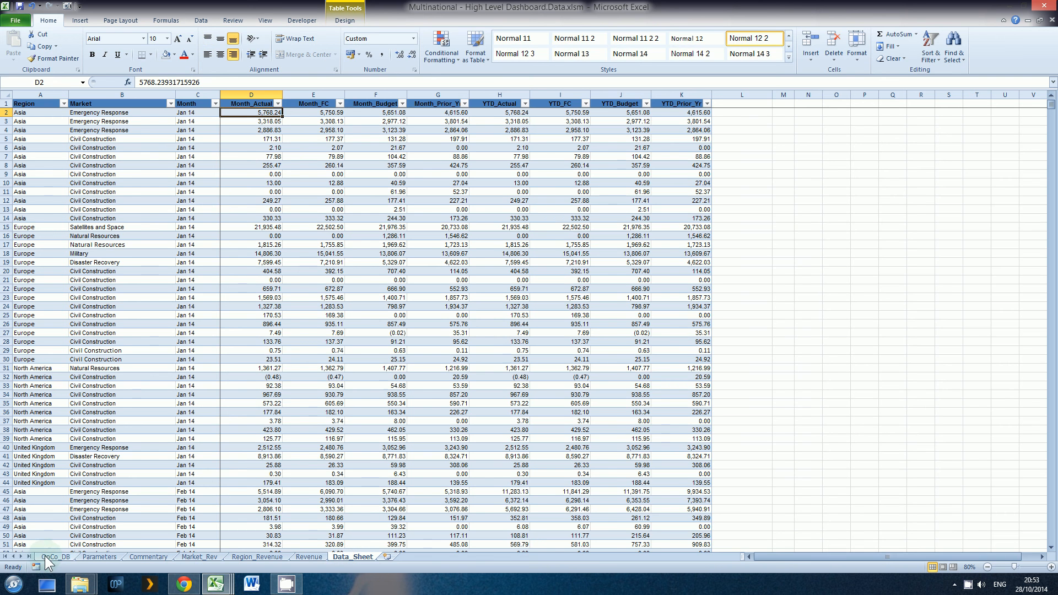
{"action": "left_click", "coordinate": [94, 557]}
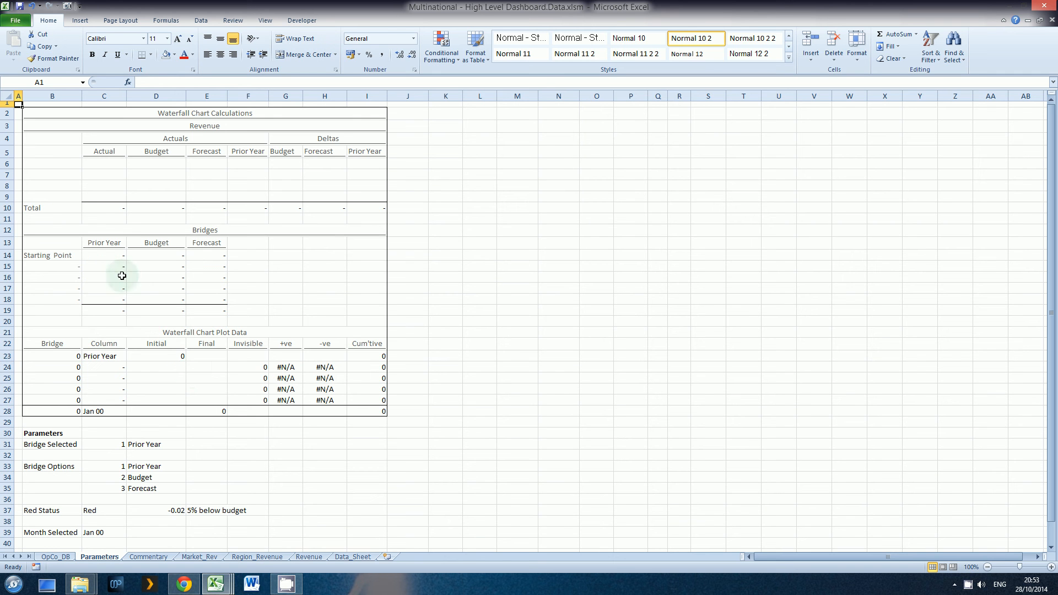
{"action": "left_click", "coordinate": [257, 369]}
{"action": "left_click", "coordinate": [221, 369]}
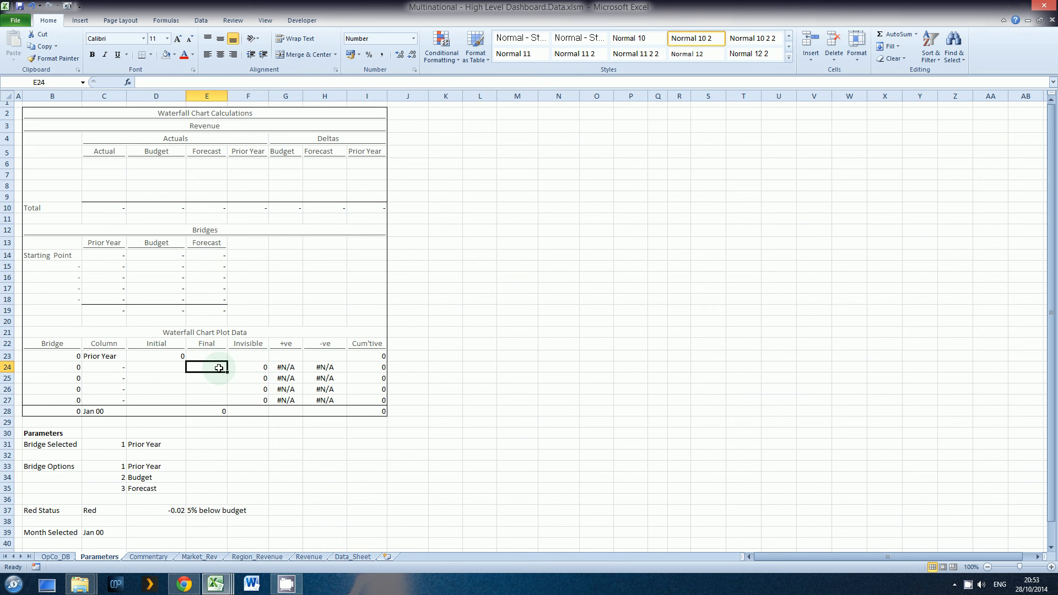
{"action": "left_click", "coordinate": [267, 368]}
{"action": "left_click", "coordinate": [284, 367]}
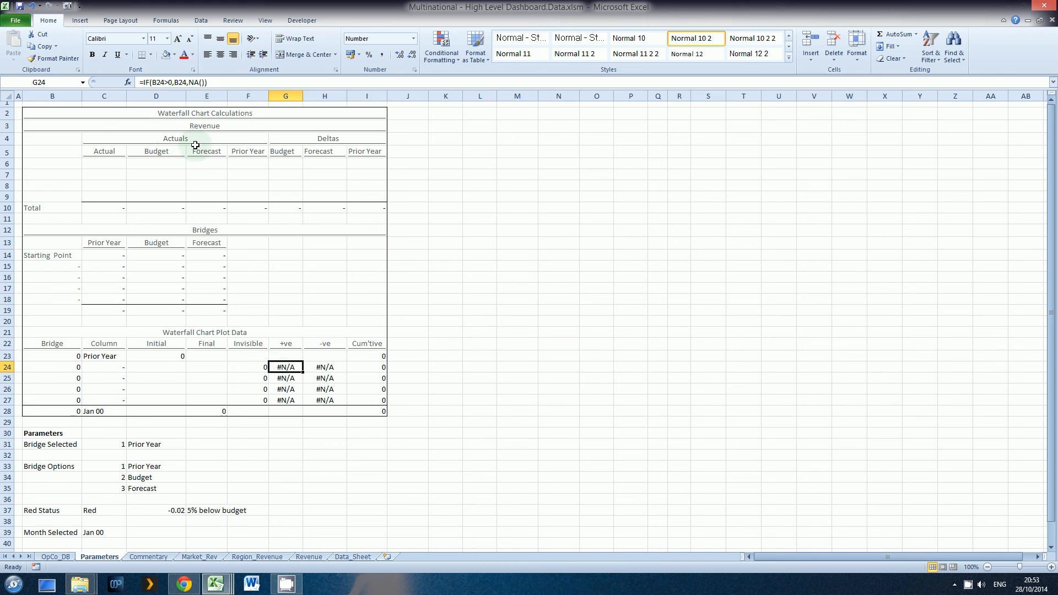
{"action": "left_click", "coordinate": [65, 557]}
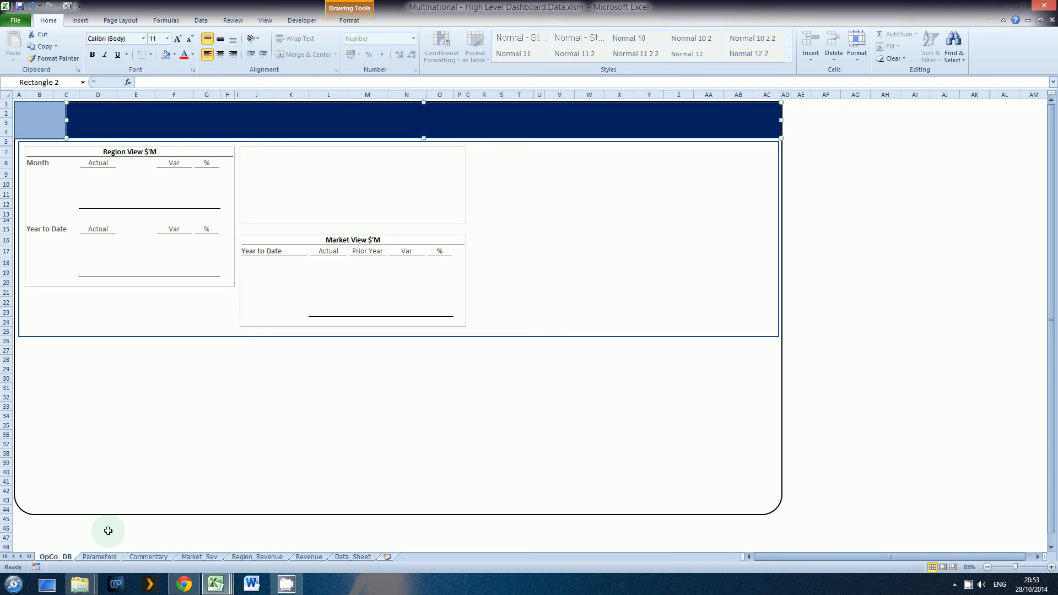
{"action": "right_click", "coordinate": [968, 589]}
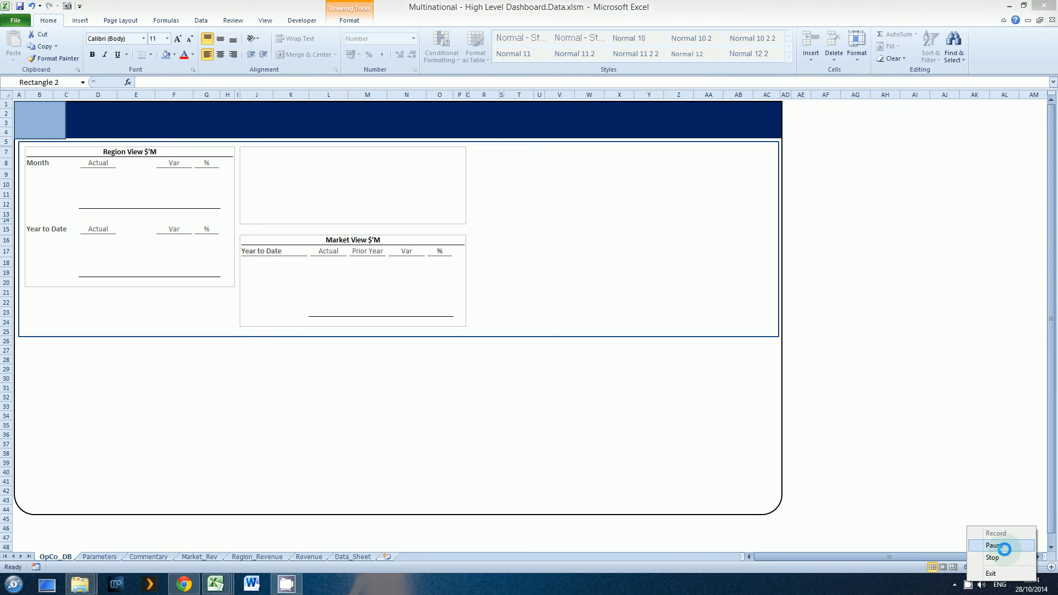